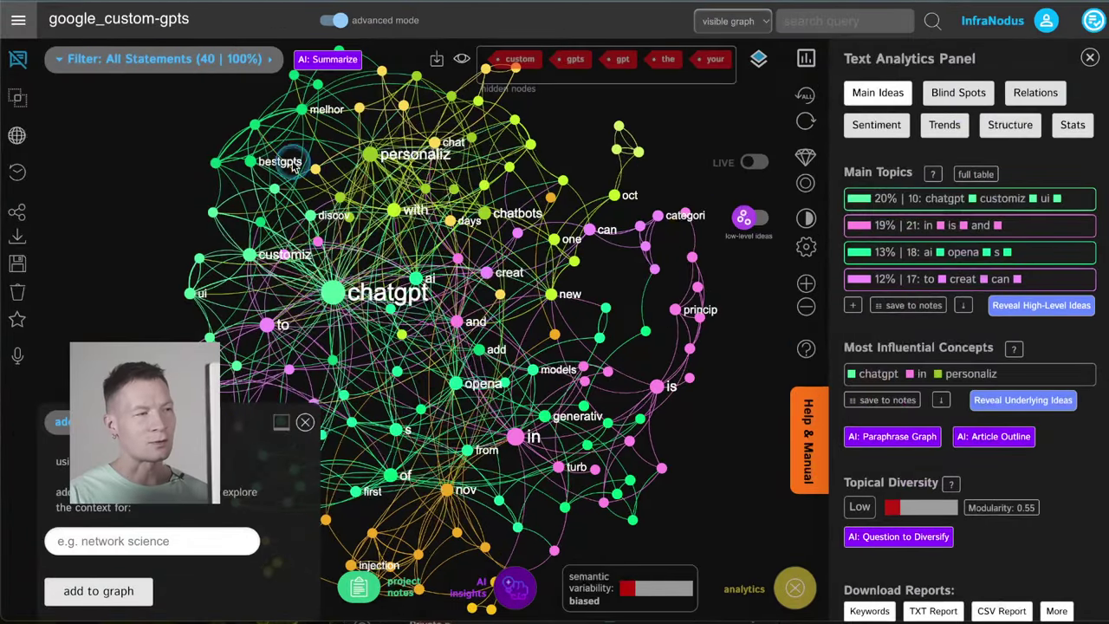
# Create a new text knowledge graph from Google search results for "electronic musical instruments"
pyautogui.click(18, 19)
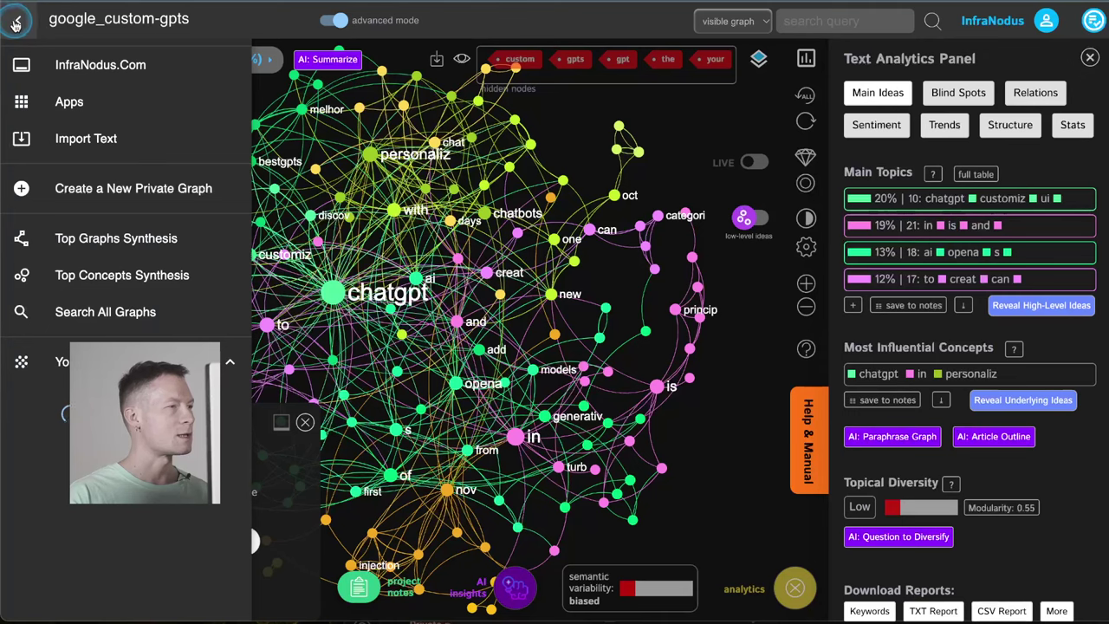
pyautogui.click(74, 103)
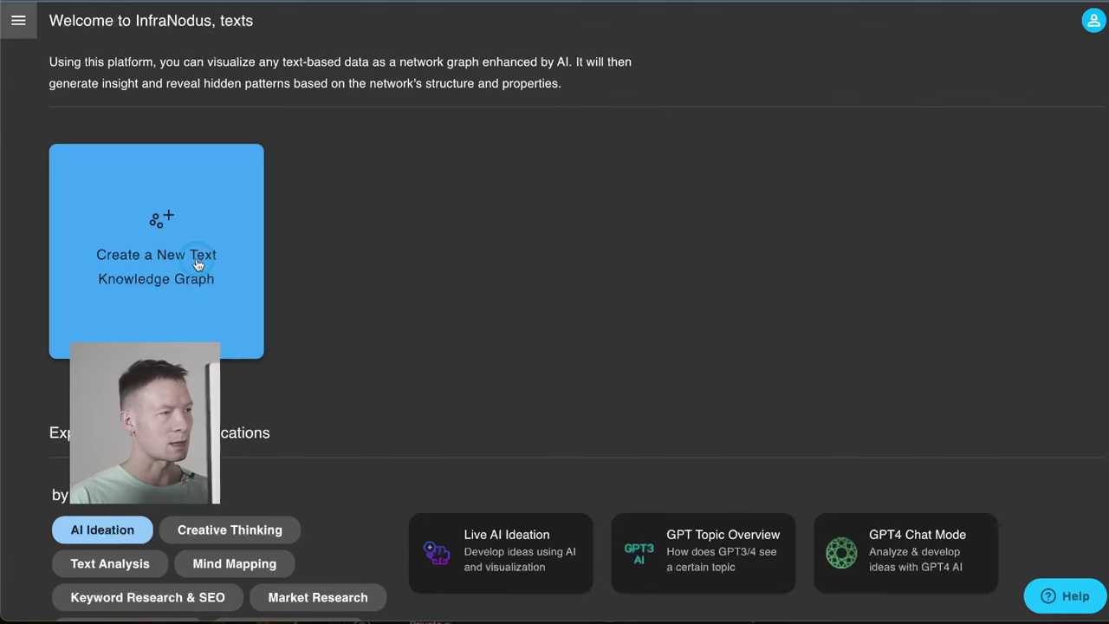
pyautogui.click(197, 265)
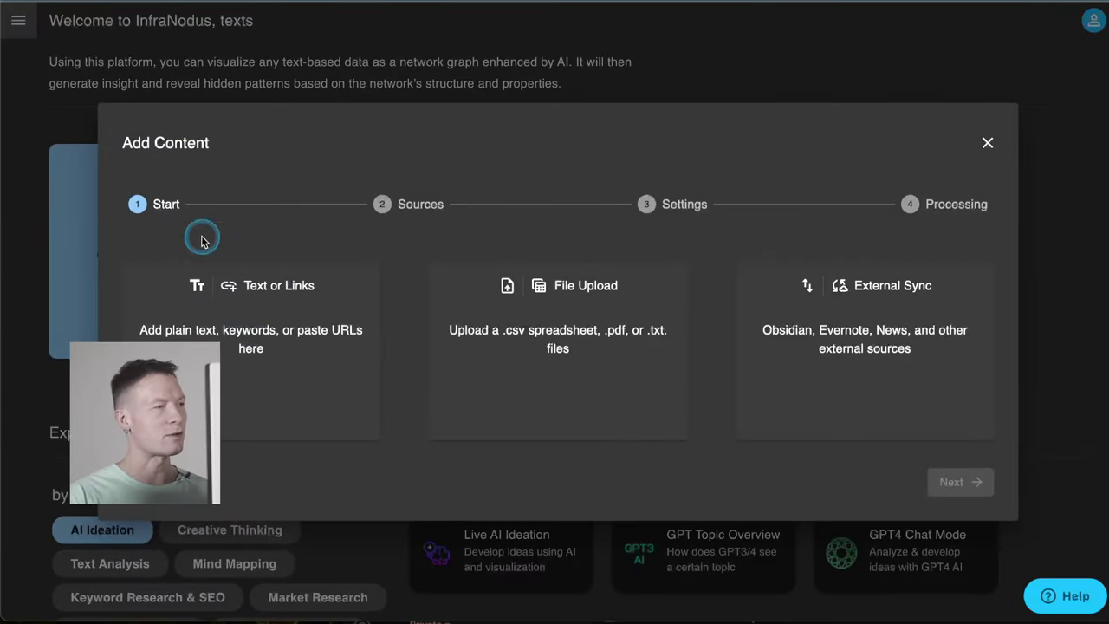
pyautogui.click(280, 335)
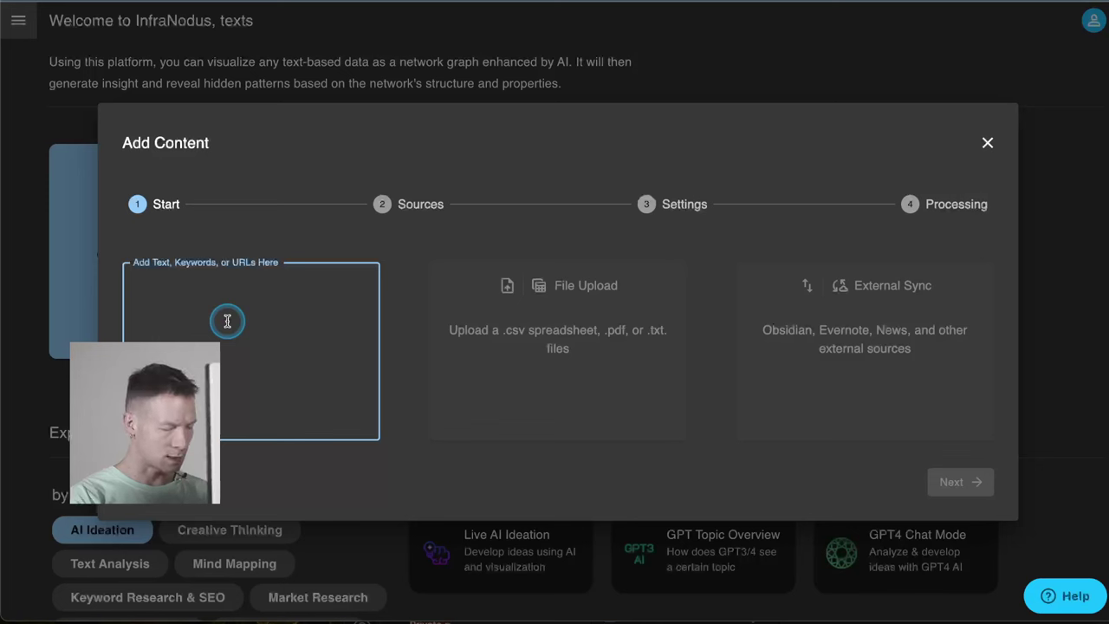
pyautogui.write('electronic musical instruments')
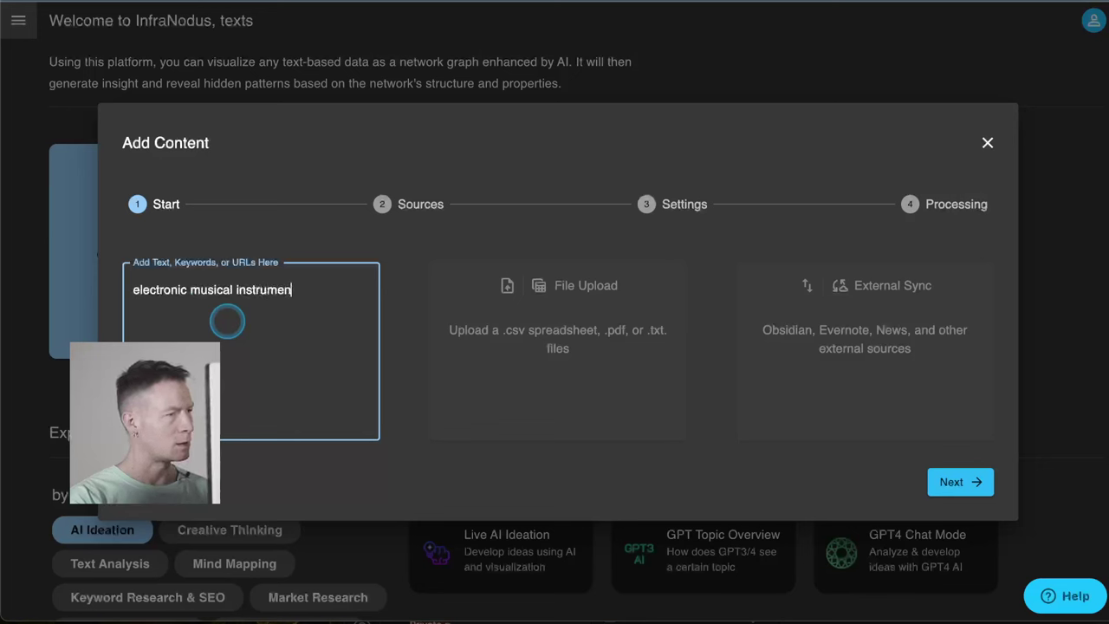
pyautogui.click(953, 489)
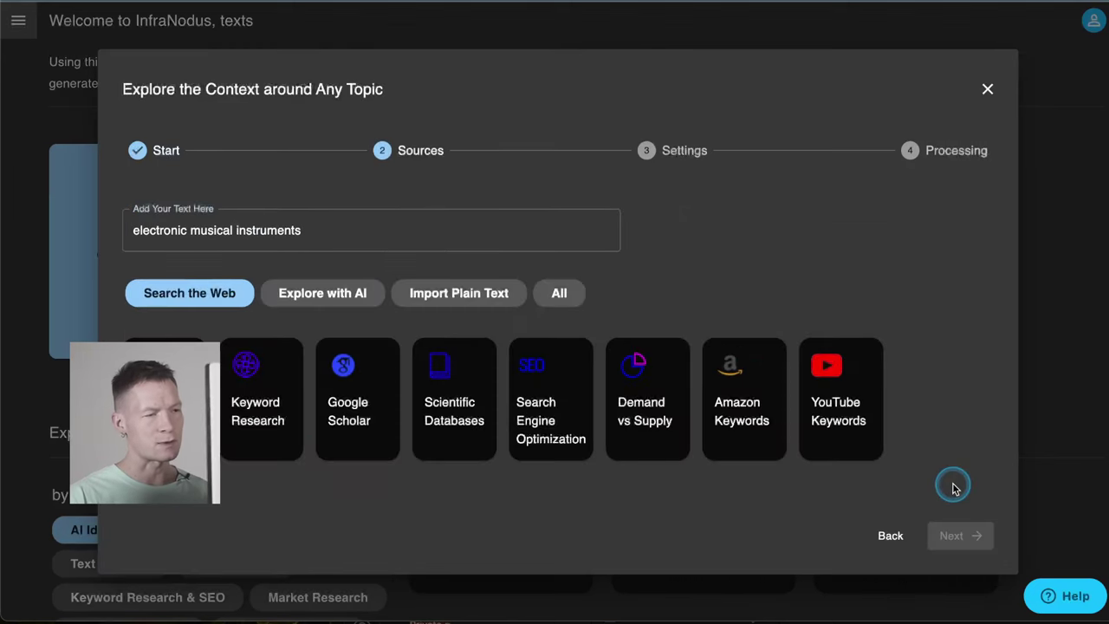
pyautogui.click(523, 354)
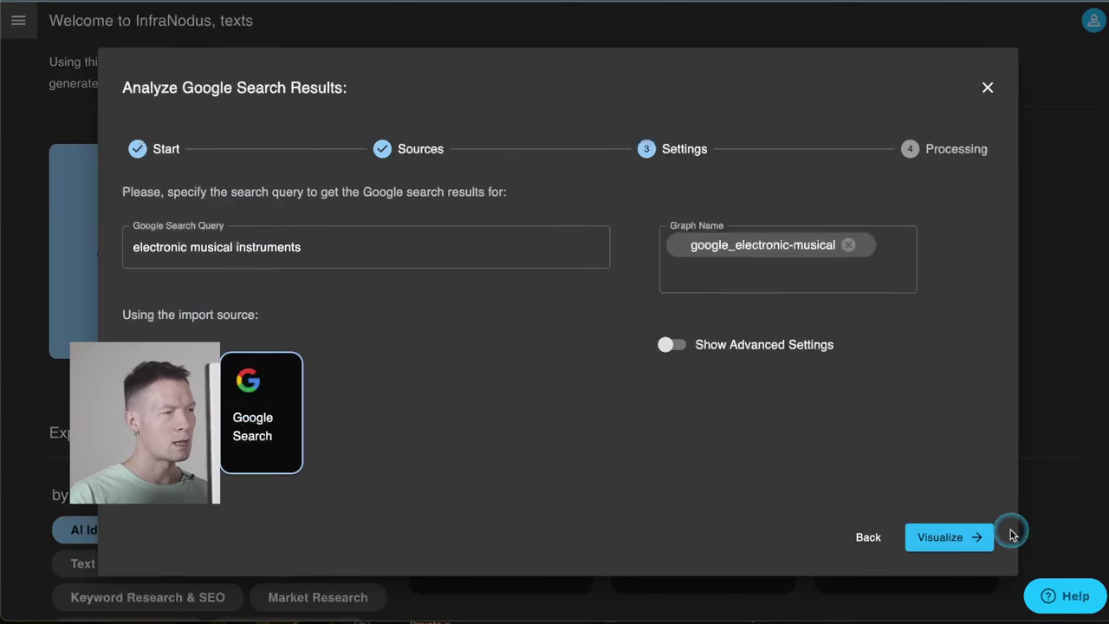
pyautogui.click(953, 538)
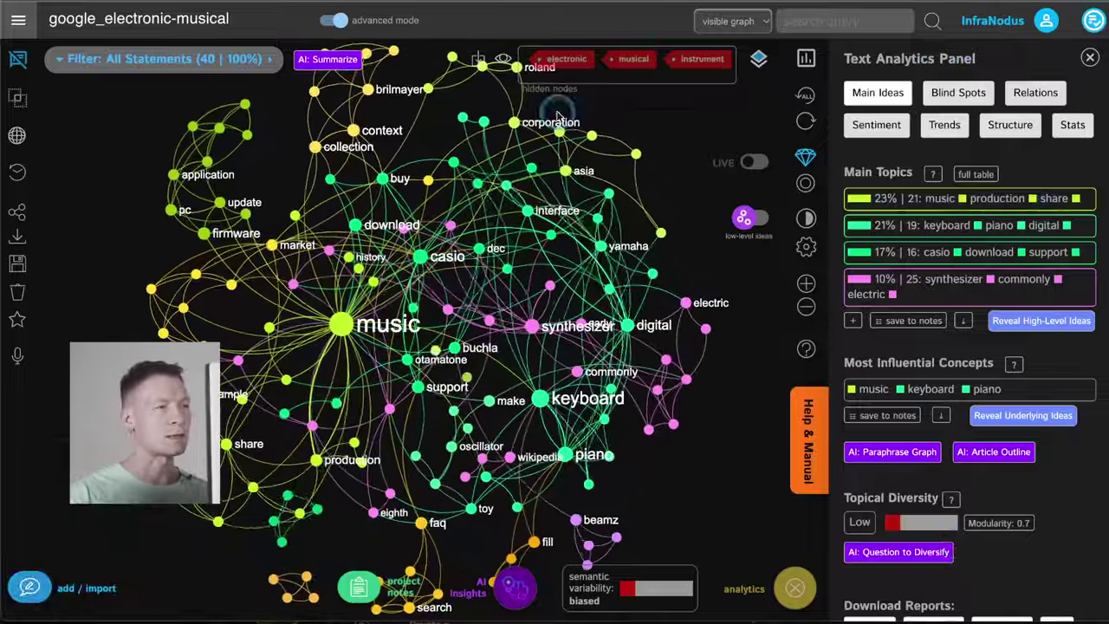
# Restore the hidden nodes, and hide the electronic, instrument, musical and music nodes from the graph
pyautogui.click(498, 59)
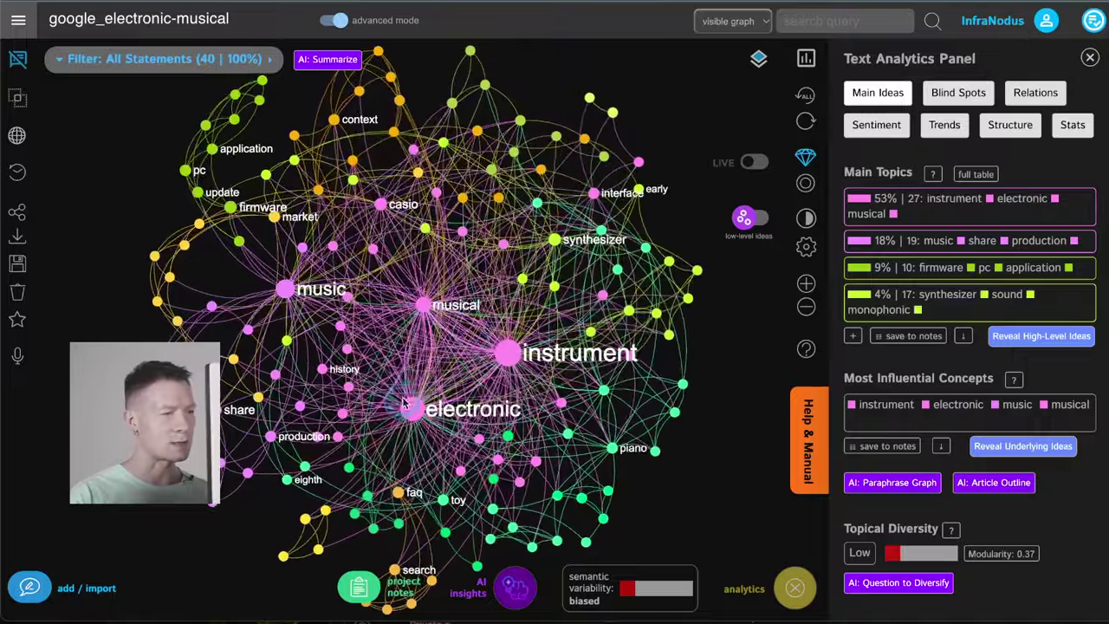
pyautogui.click(413, 408)
pyautogui.click(512, 350)
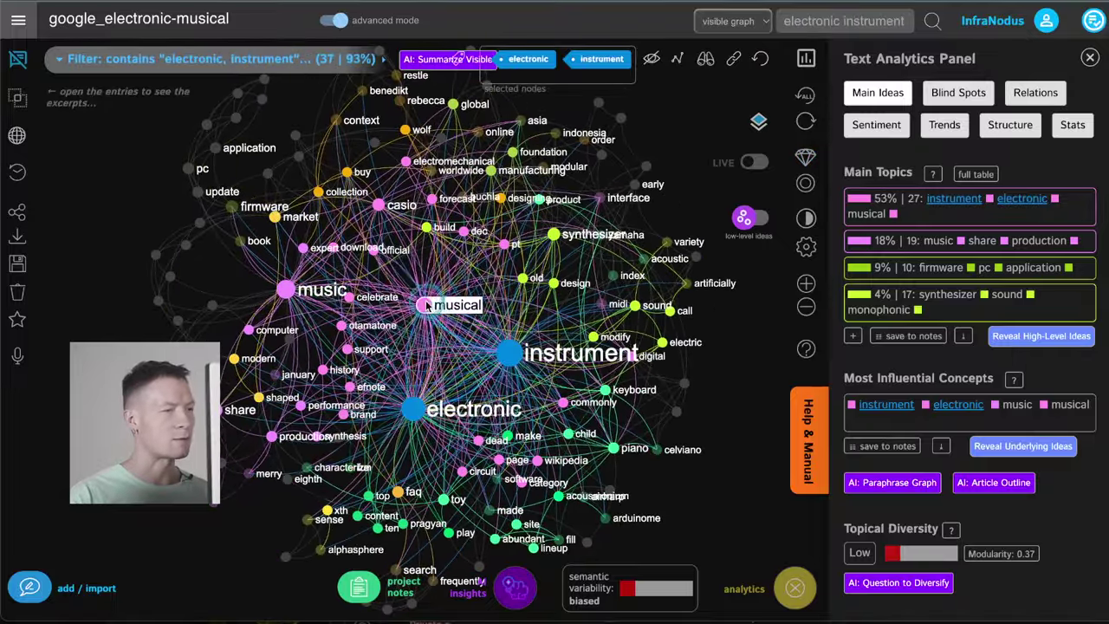
pyautogui.click(423, 305)
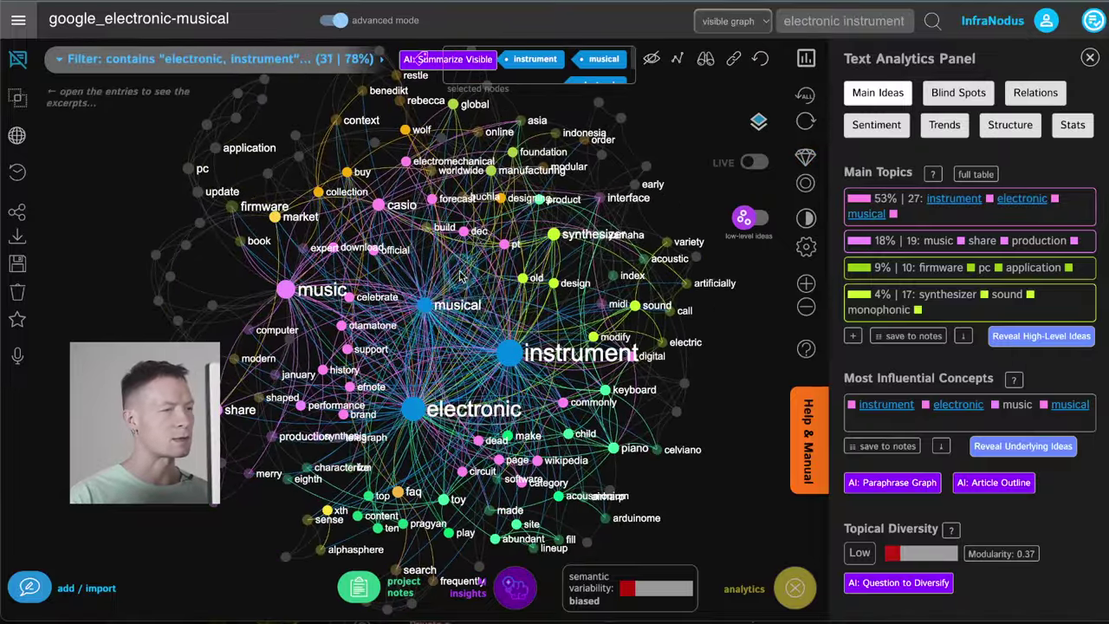
pyautogui.click(652, 58)
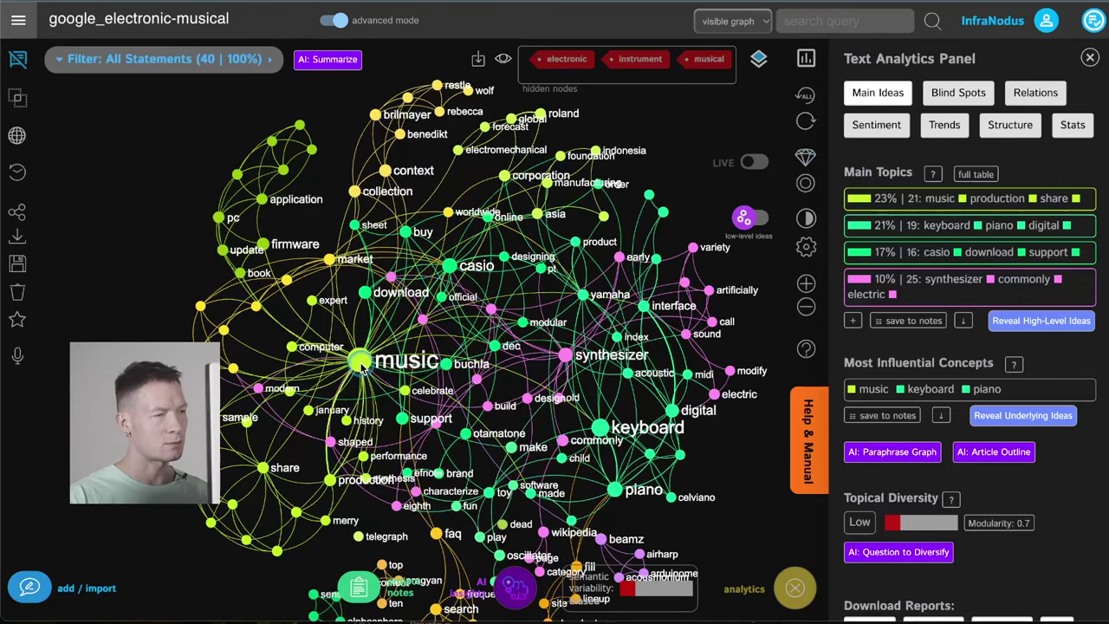
pyautogui.click(361, 364)
pyautogui.click(660, 58)
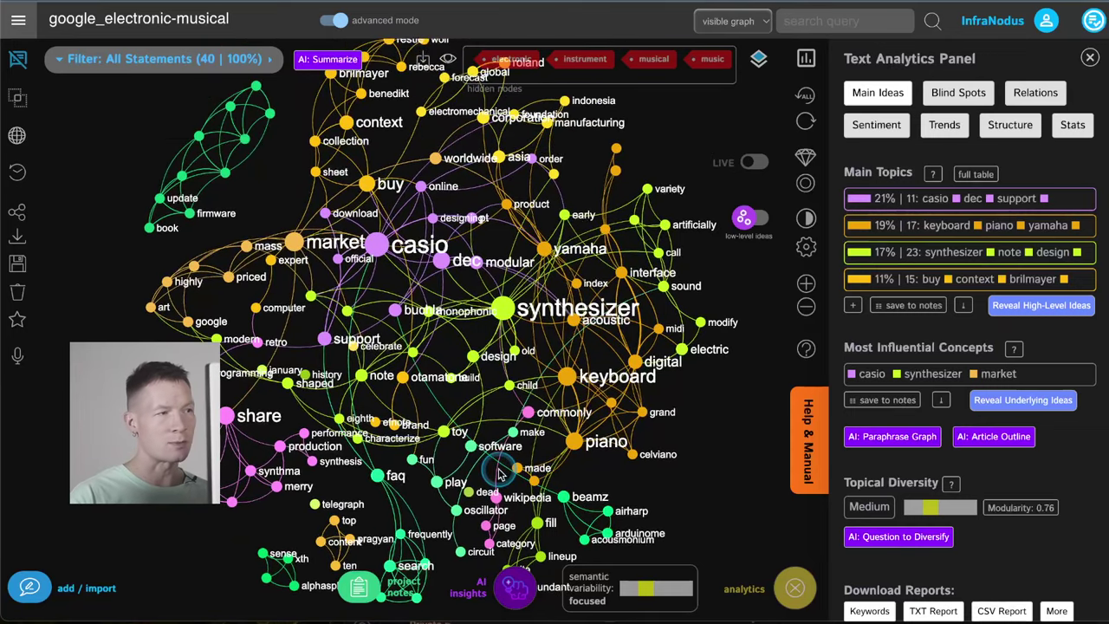
# Reveal the graph's high-level ideas and inspect the Music Experts, Synthesizer Design and Digital Keyboards topic clusters
pyautogui.click(752, 223)
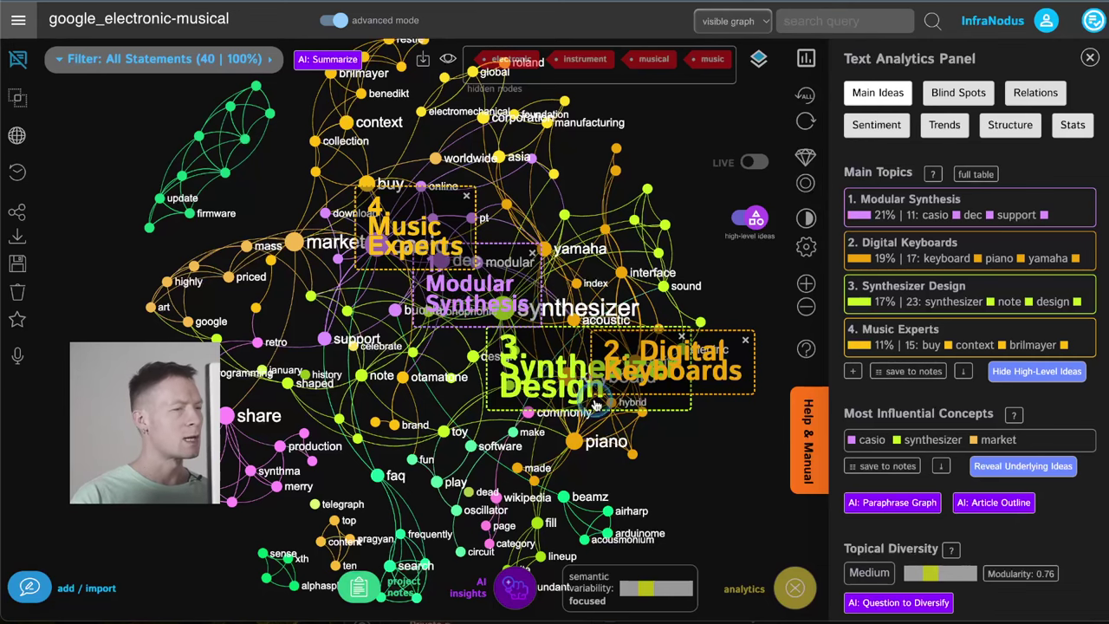
pyautogui.moveTo(566, 383)
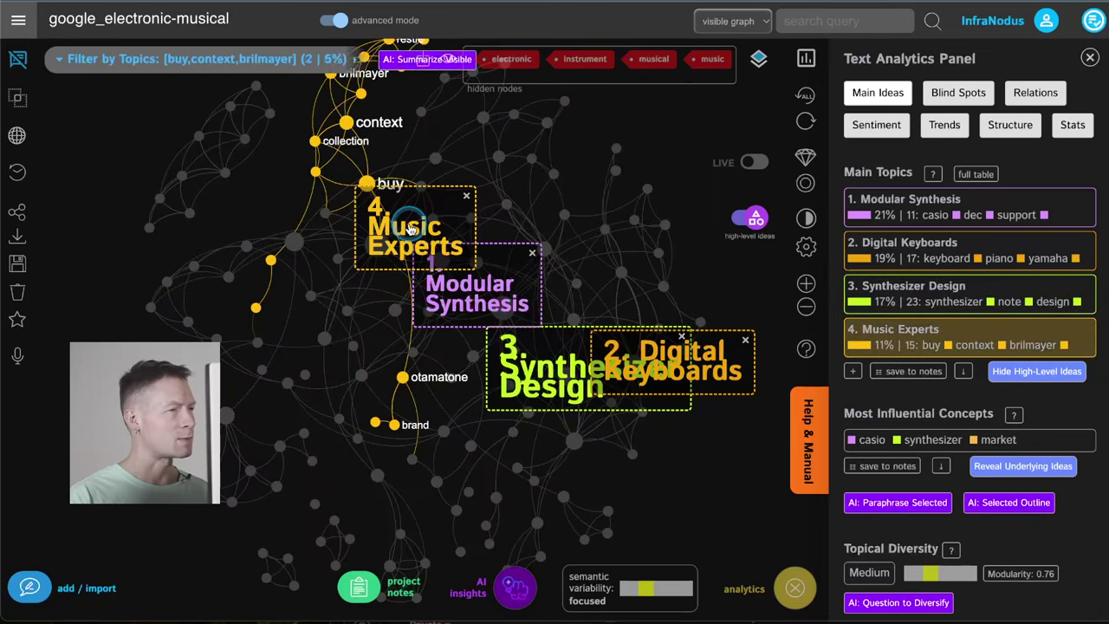
pyautogui.click(946, 371)
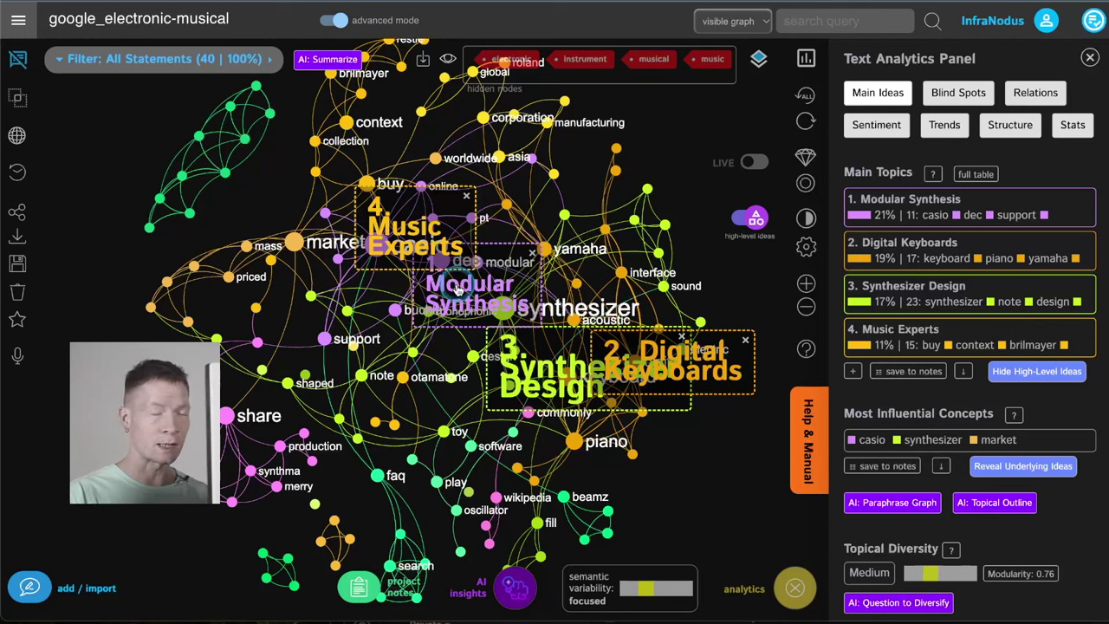
pyautogui.click(553, 389)
pyautogui.click(553, 389)
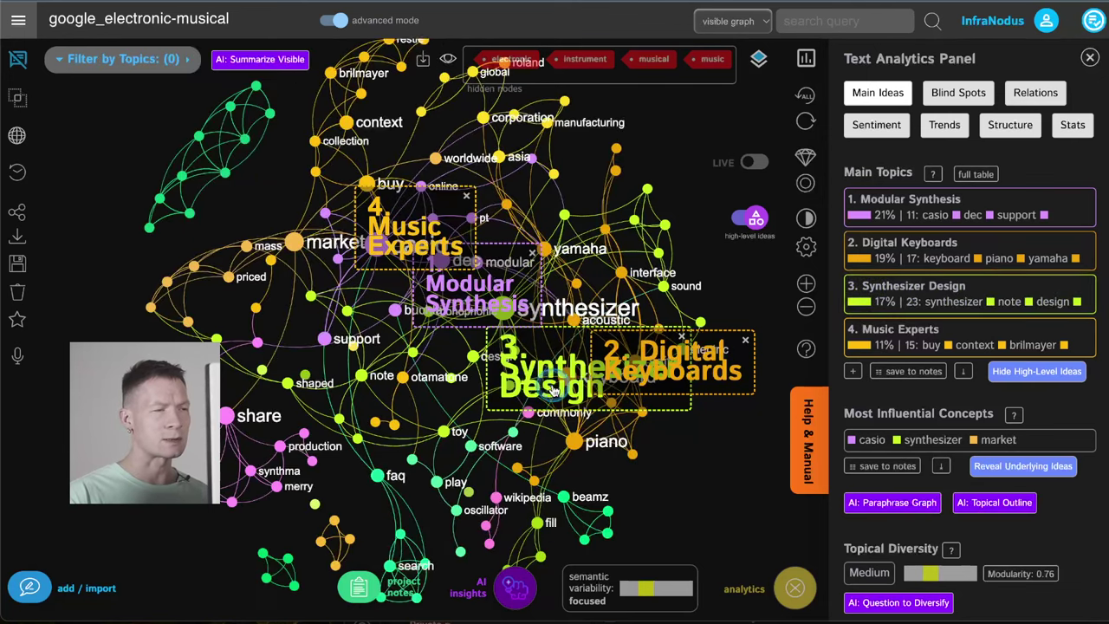
pyautogui.click(674, 365)
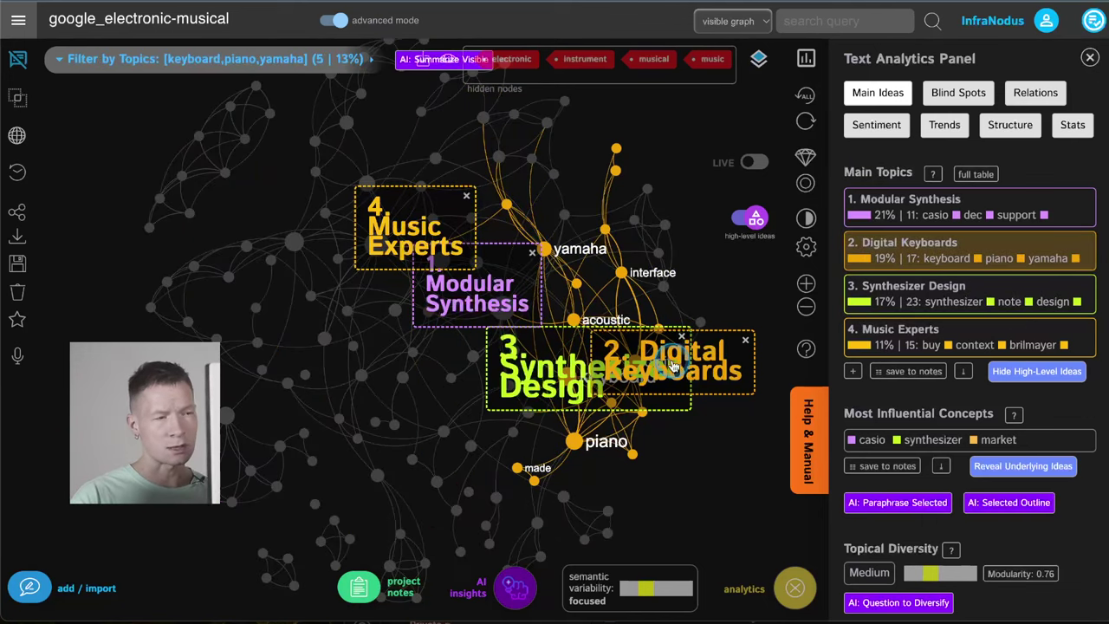
pyautogui.click(674, 365)
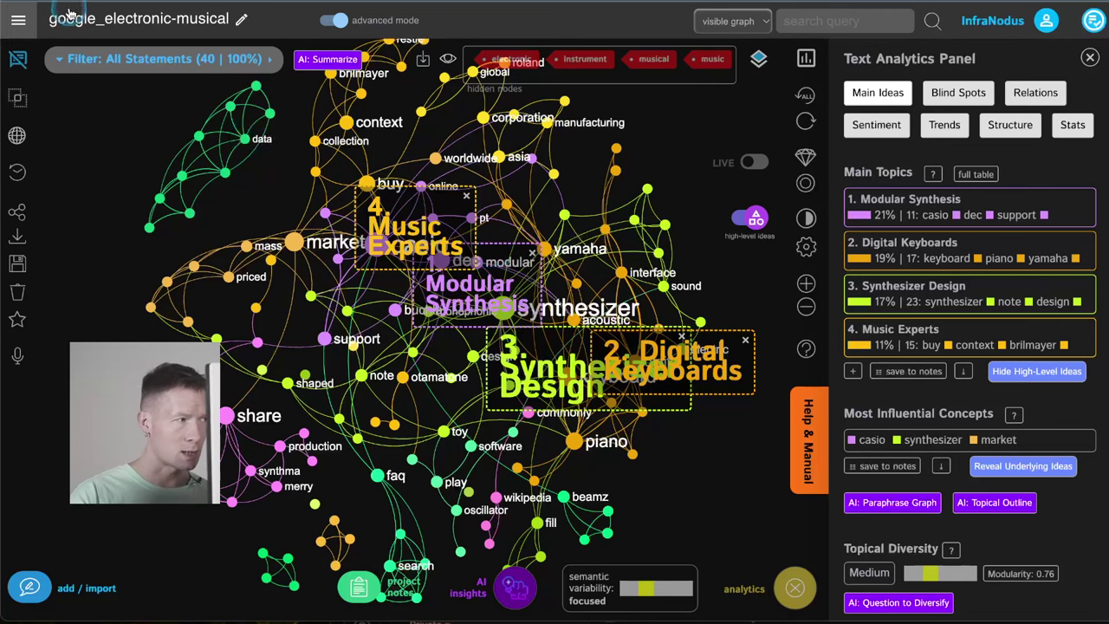
# Create another text knowledge graph for "electronic musical instruments" using Keyword Research as the import source
pyautogui.click(18, 20)
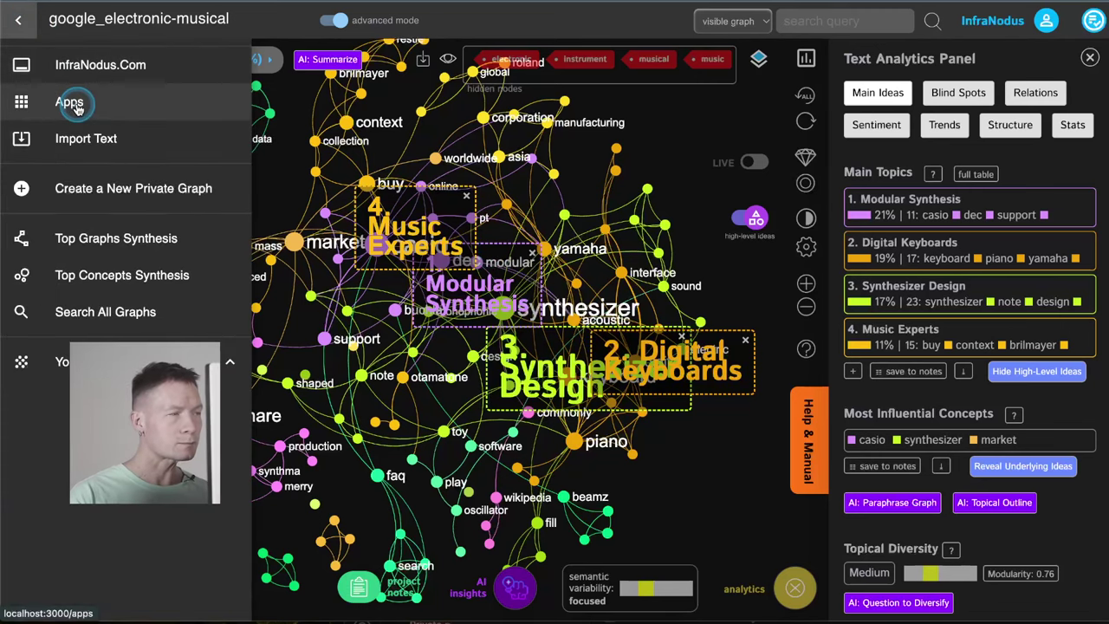
pyautogui.click(73, 103)
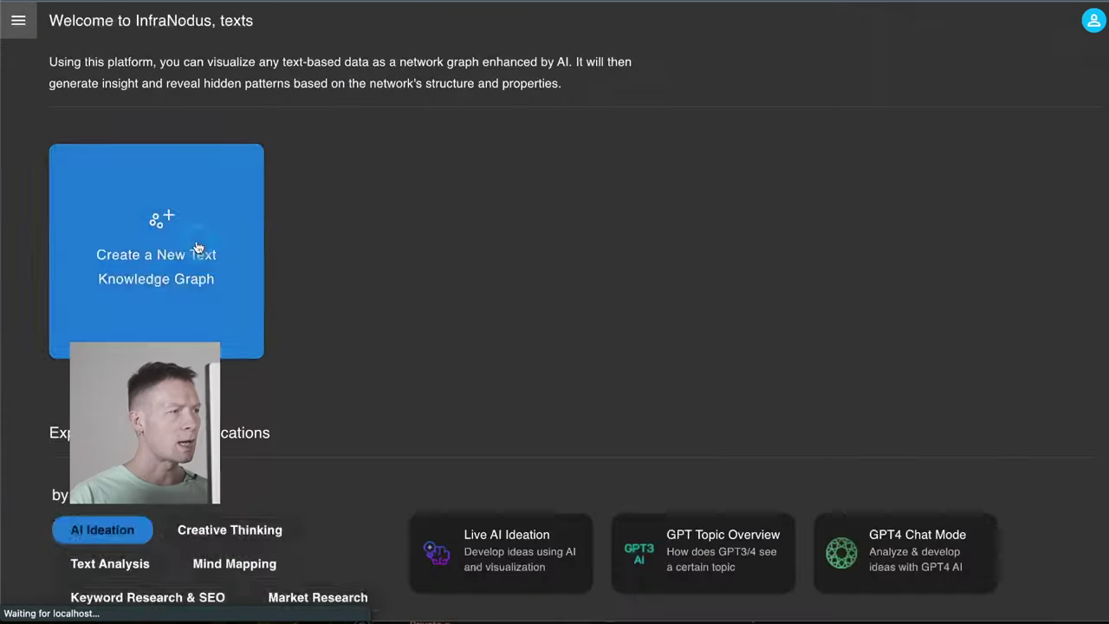
pyautogui.click(169, 254)
pyautogui.click(229, 314)
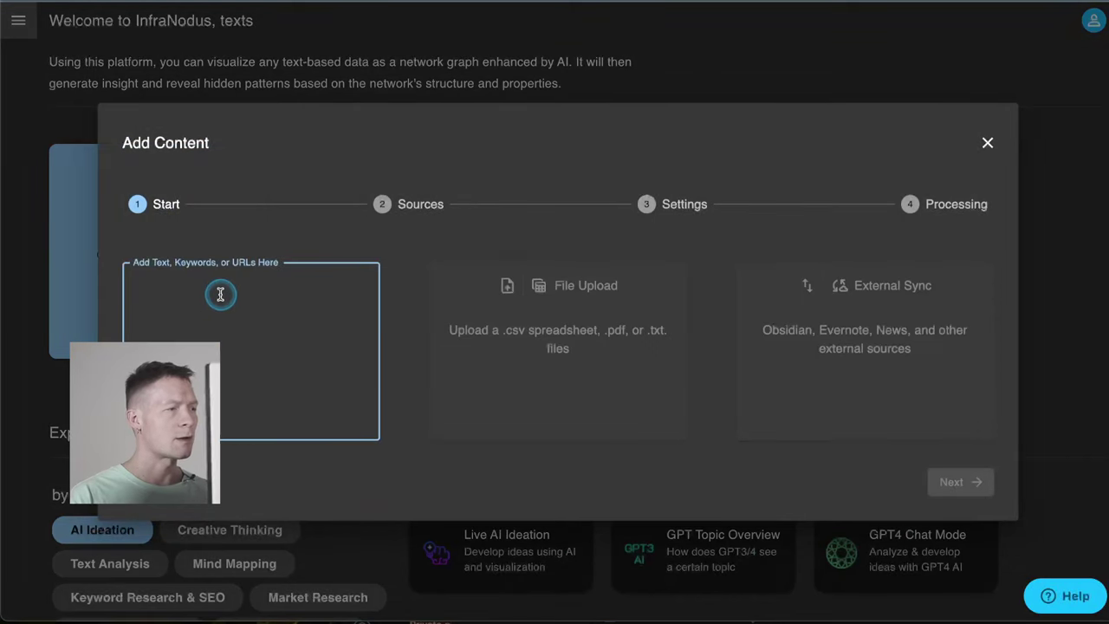
pyautogui.write('electronic musical instruments')
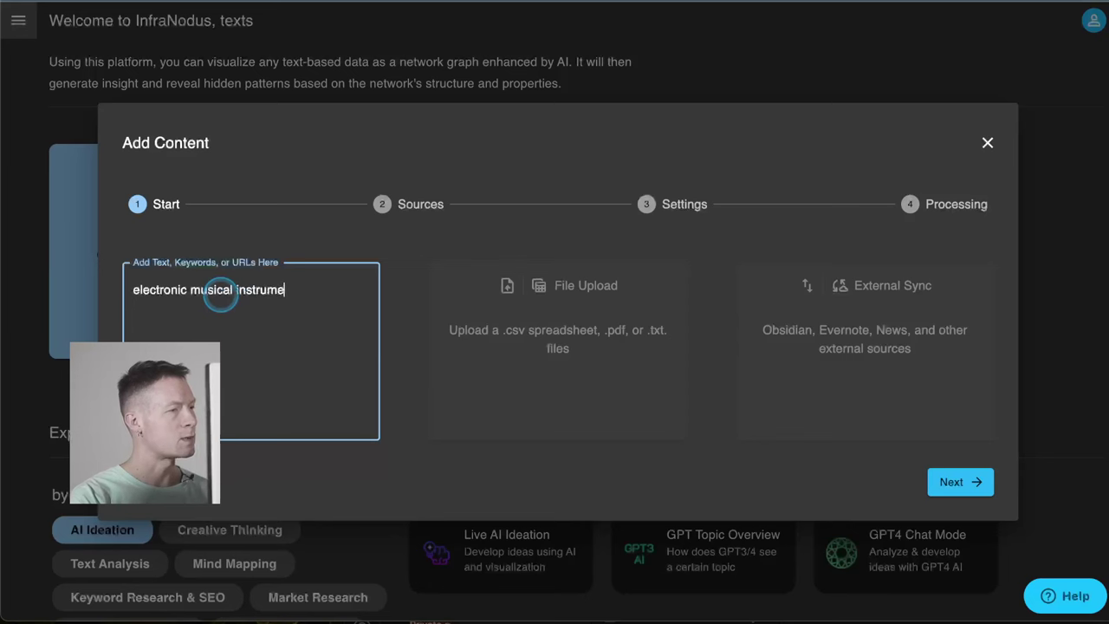
pyautogui.click(974, 483)
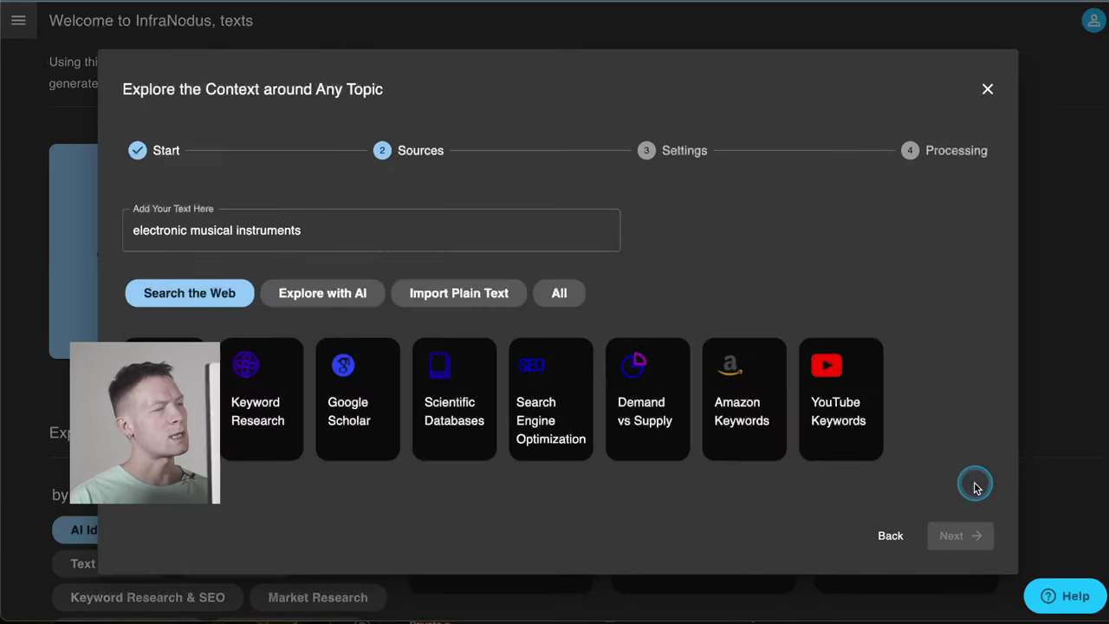
pyautogui.click(268, 392)
pyautogui.click(974, 535)
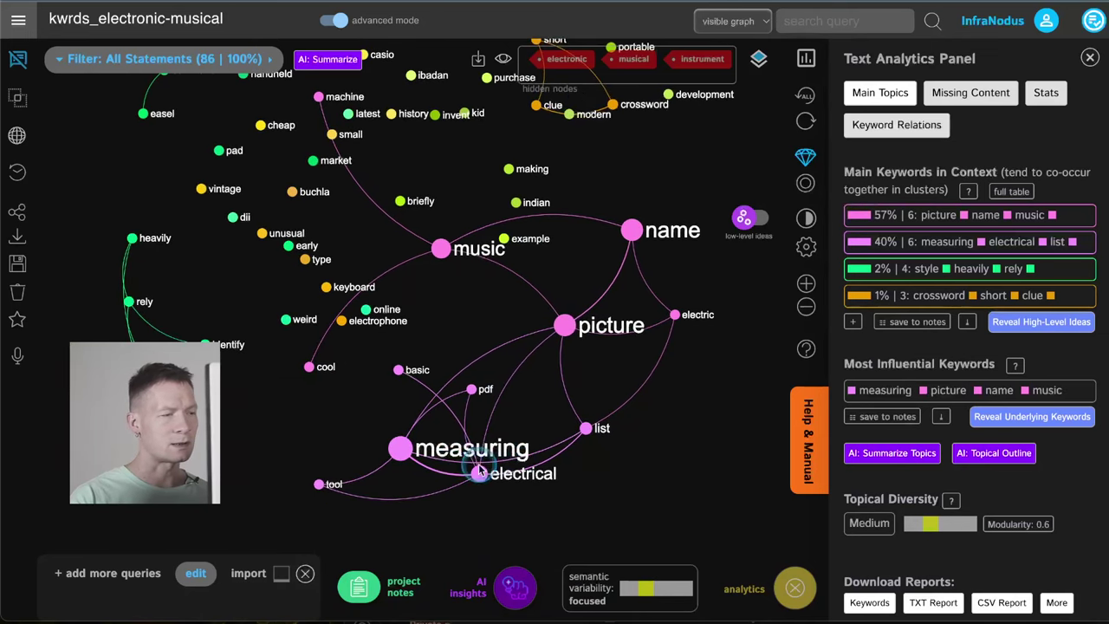
# Review the search queries containing both "picture" and "name", and hide these two nodes from the keyword graph
pyautogui.click(565, 325)
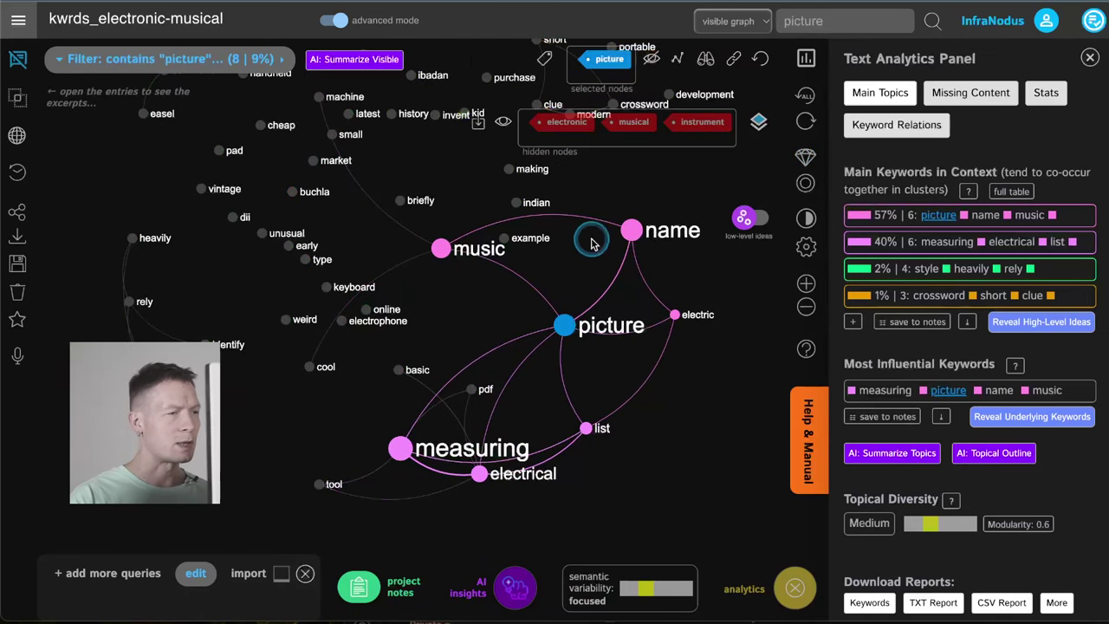
pyautogui.click(631, 230)
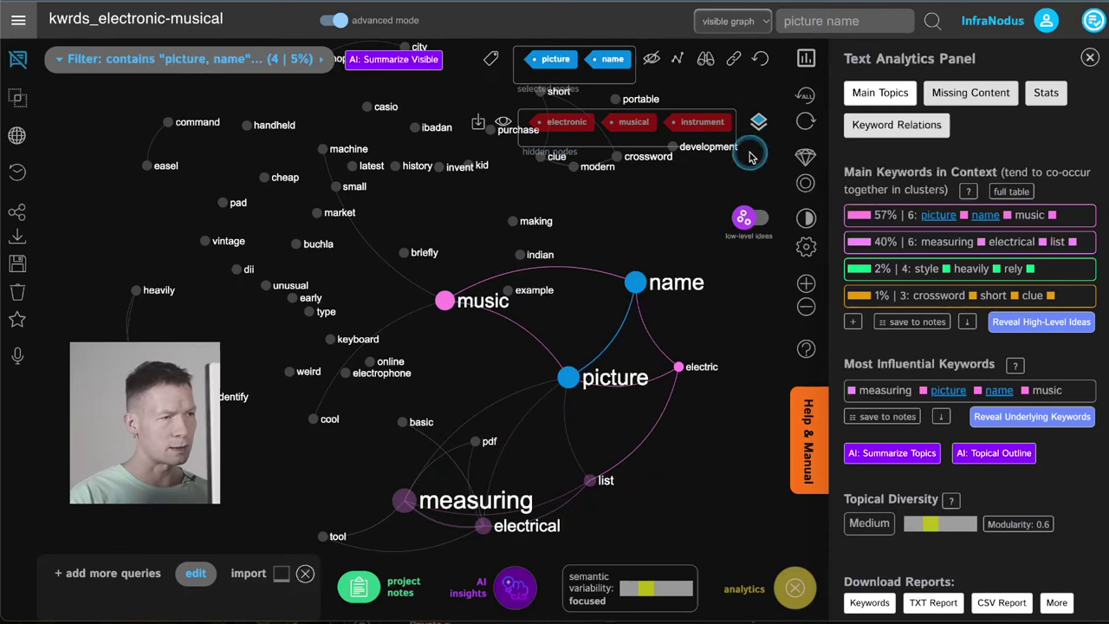
pyautogui.click(18, 59)
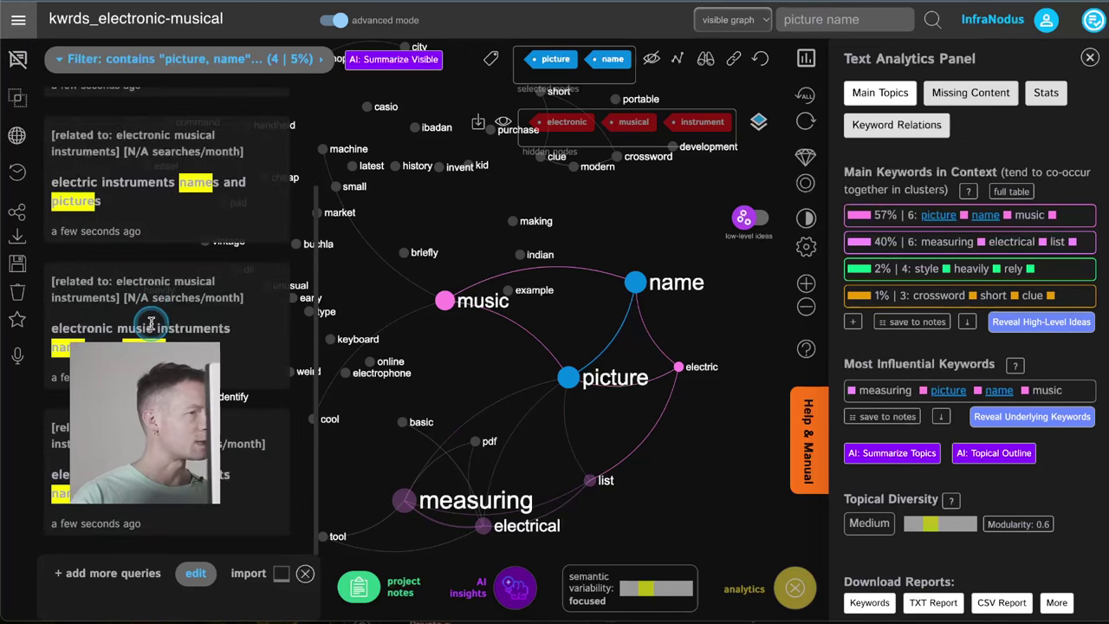
pyautogui.scroll(1, 150, 324)
pyautogui.scroll(-3, 151, 324)
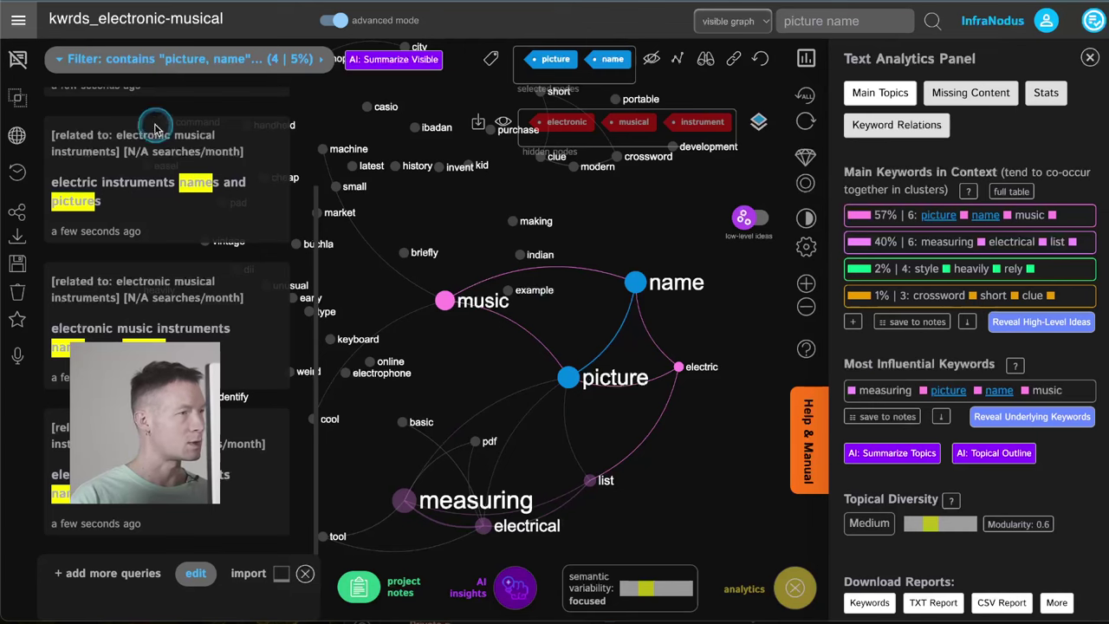
pyautogui.click(21, 63)
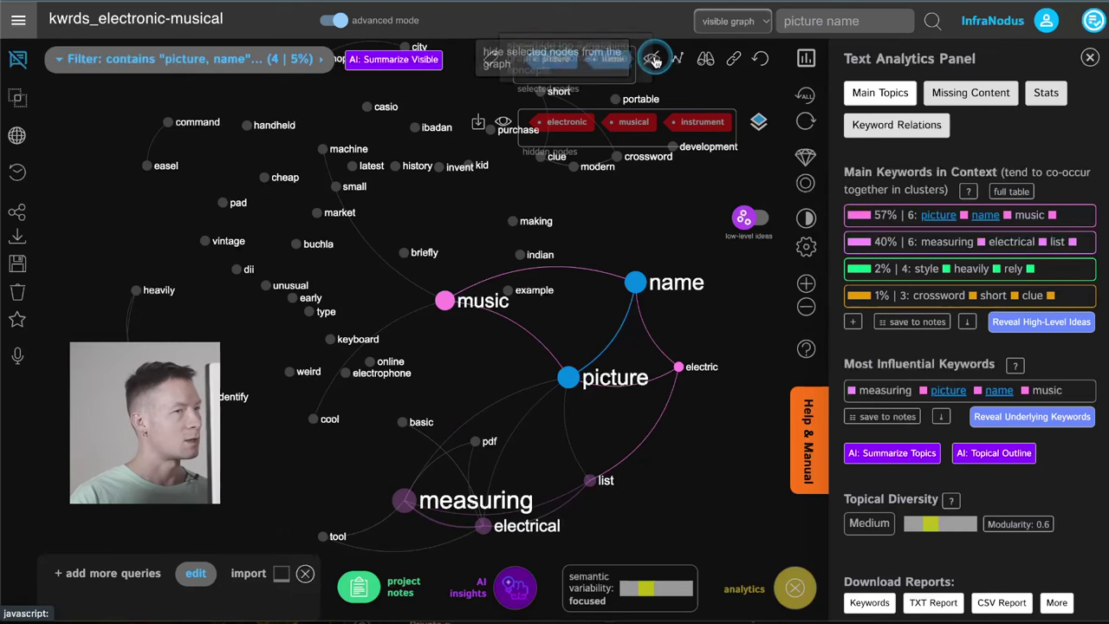
pyautogui.click(653, 59)
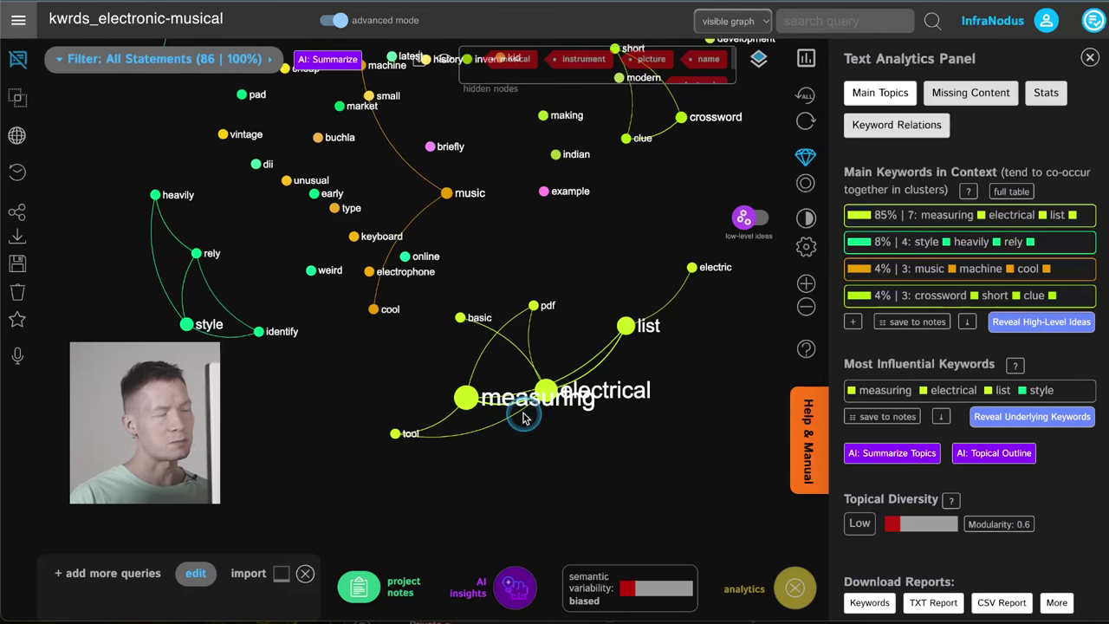
# Select the electrical and measuring nodes and read through the search queries that contain both words
pyautogui.click(546, 390)
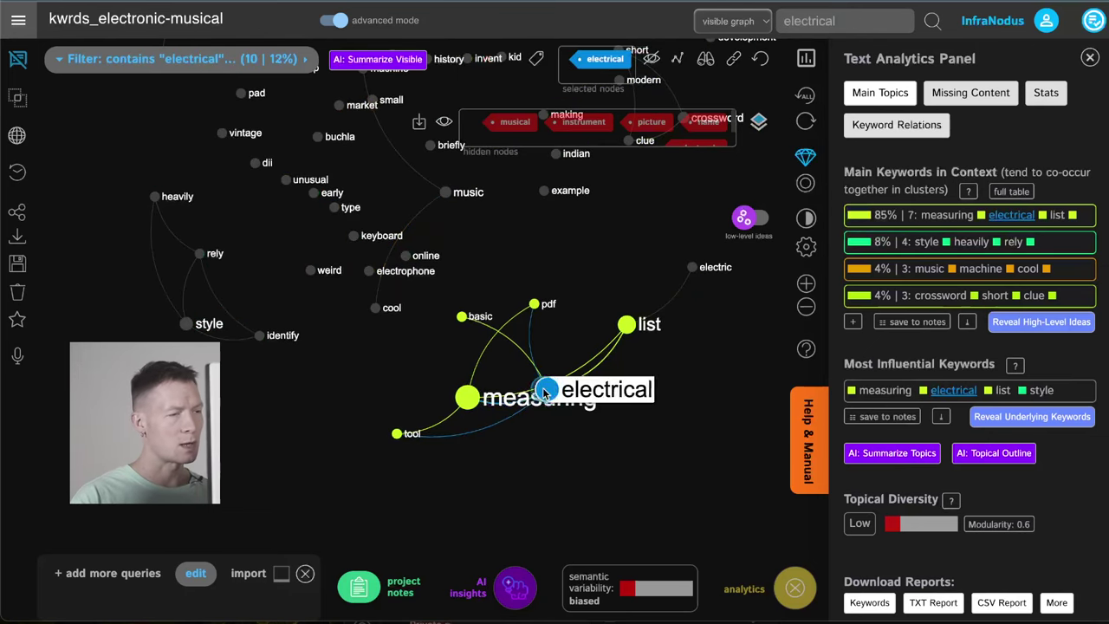
pyautogui.click(466, 398)
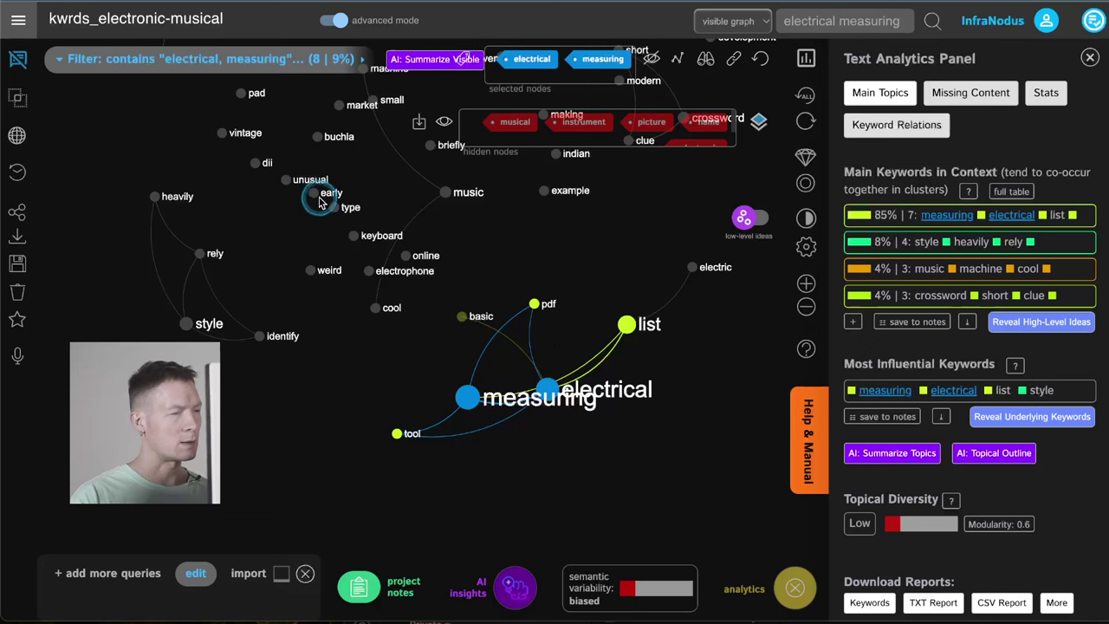
pyautogui.click(17, 59)
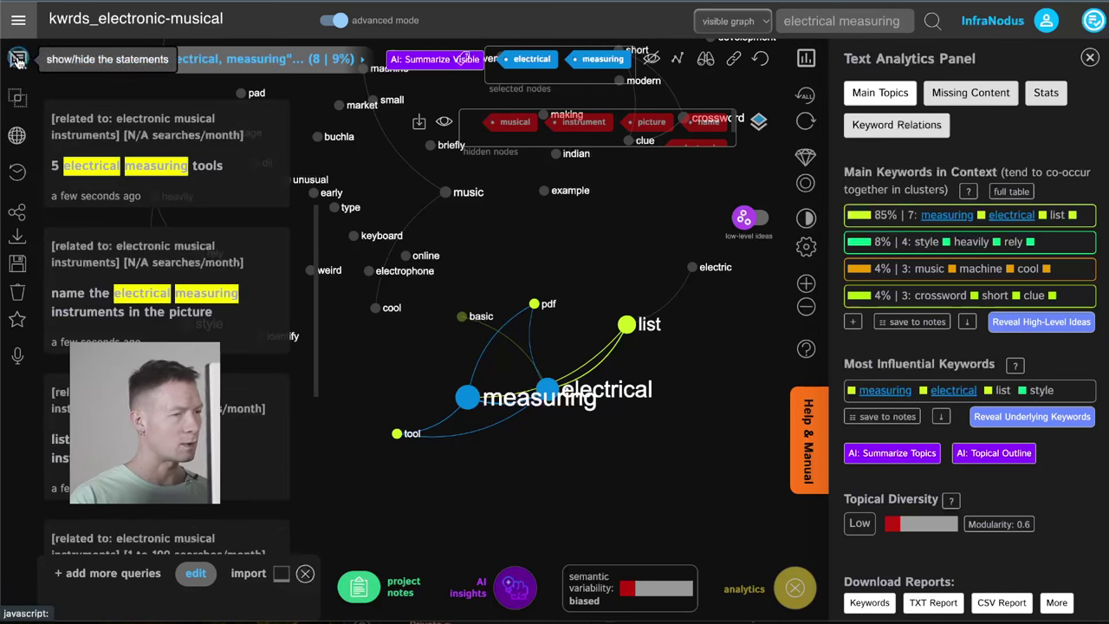
pyautogui.scroll(-3, 182, 290)
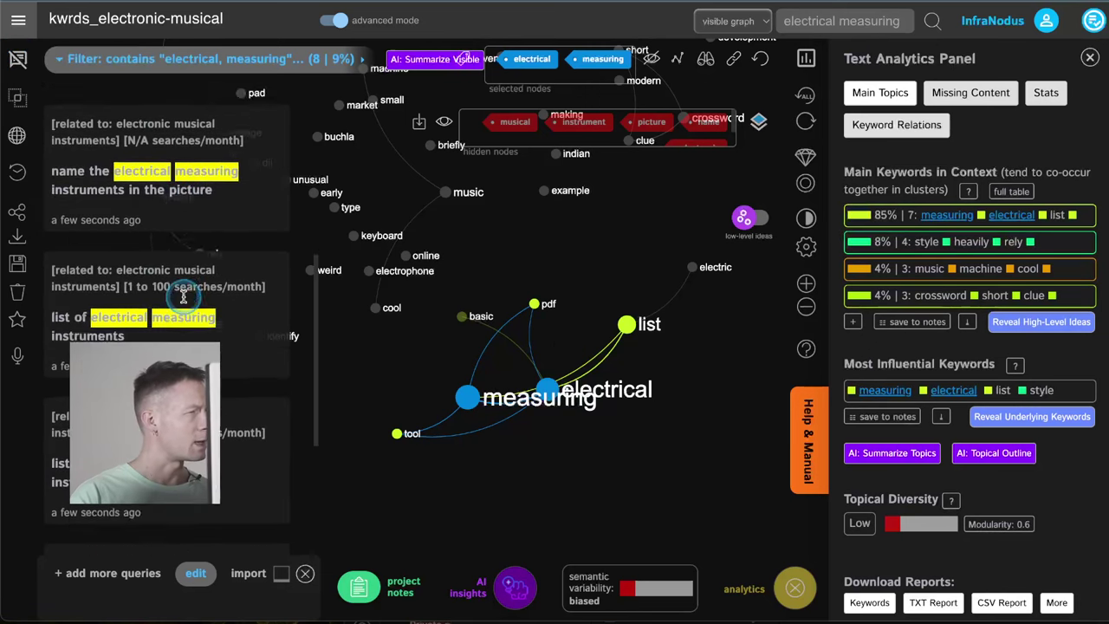
# Finish reading the queries containing "electrical" and "measuring", hide the query list, and clear the selection of these two nodes
pyautogui.scroll(-5, 182, 296)
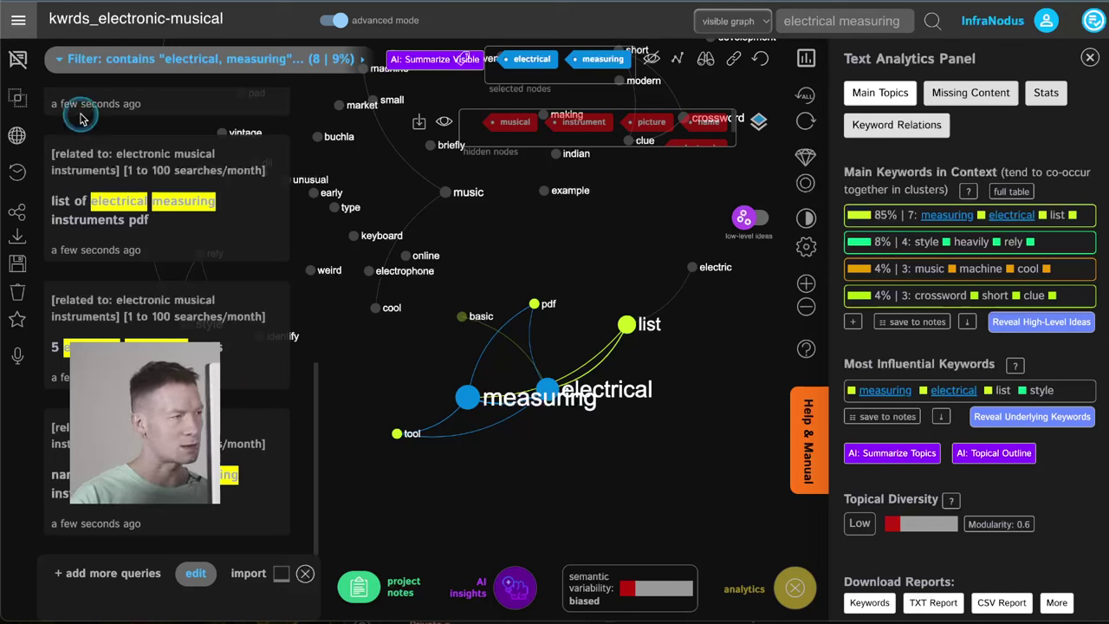
pyautogui.click(17, 58)
pyautogui.moveTo(297, 205)
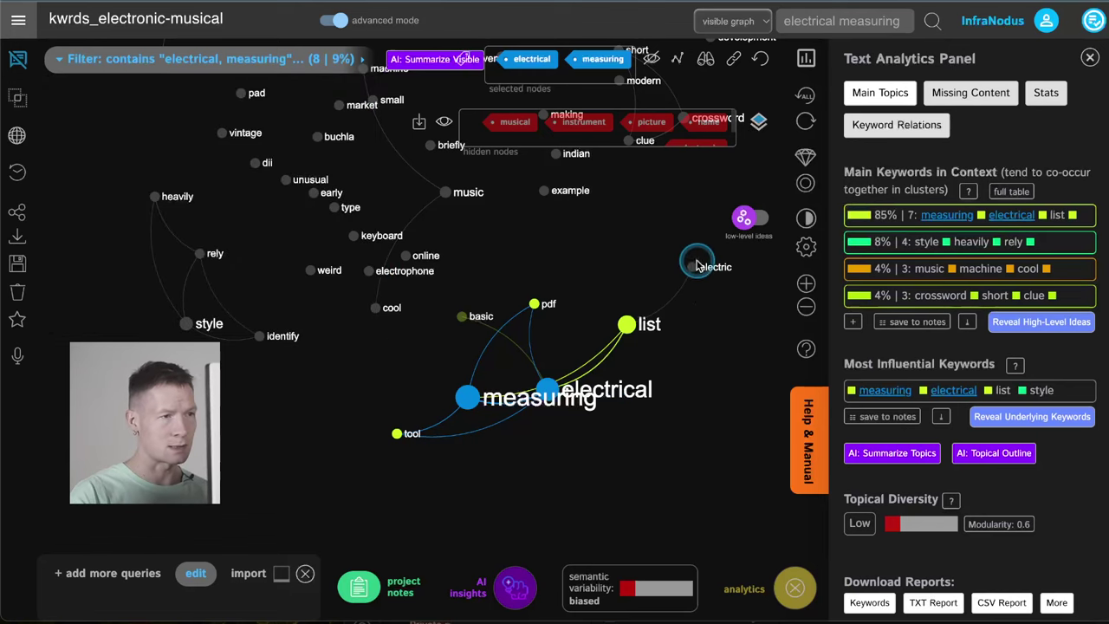
pyautogui.click(760, 58)
pyautogui.moveTo(563, 248); pyautogui.dragTo(604, 381)
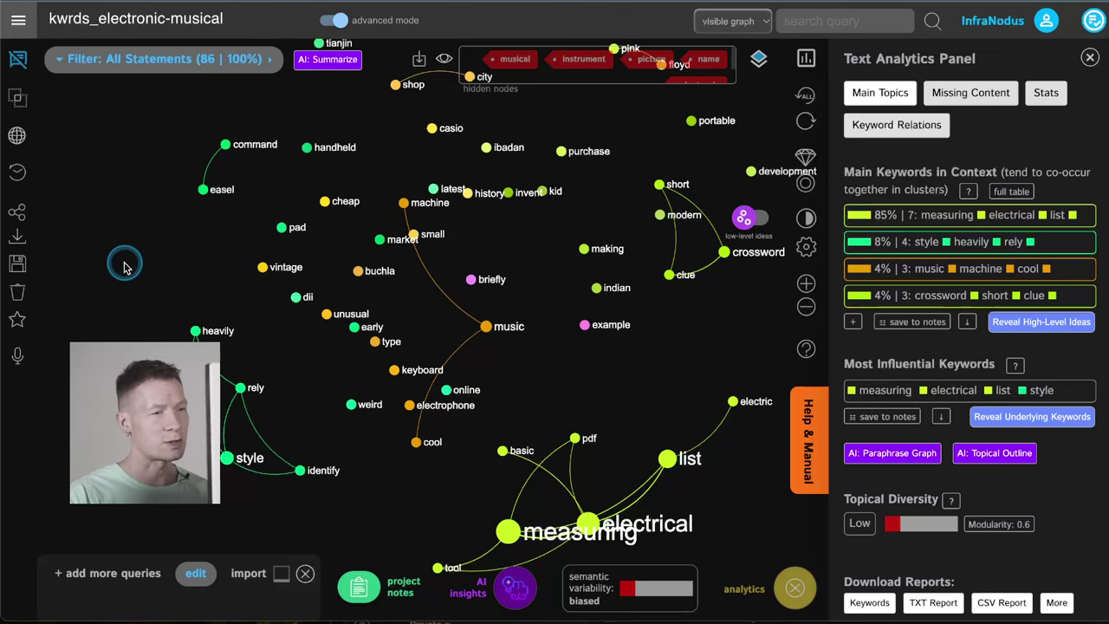
pyautogui.moveTo(148, 185); pyautogui.dragTo(108, 209)
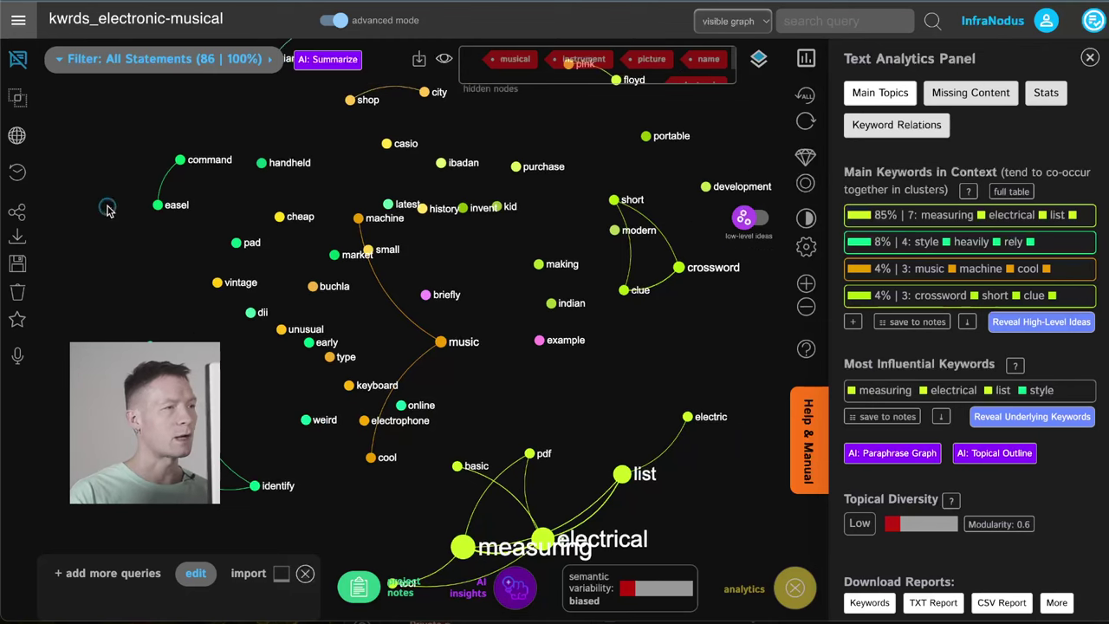
# Start a new text knowledge graph with "electronic musical instruments" as its topic text
pyautogui.click(21, 21)
pyautogui.click(74, 106)
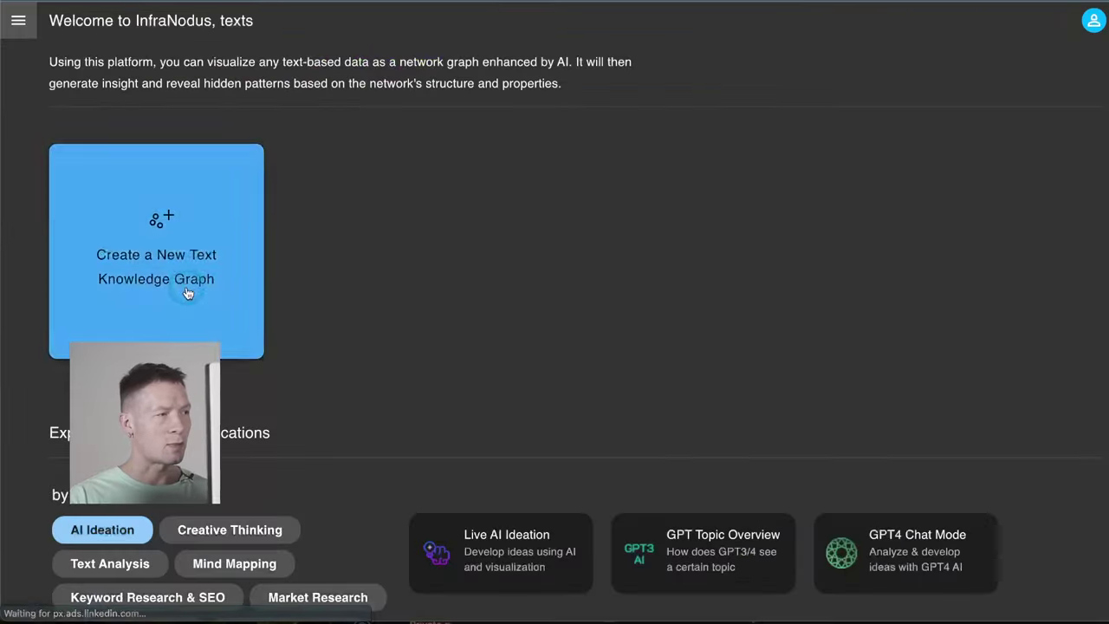
pyautogui.click(173, 269)
pyautogui.click(292, 324)
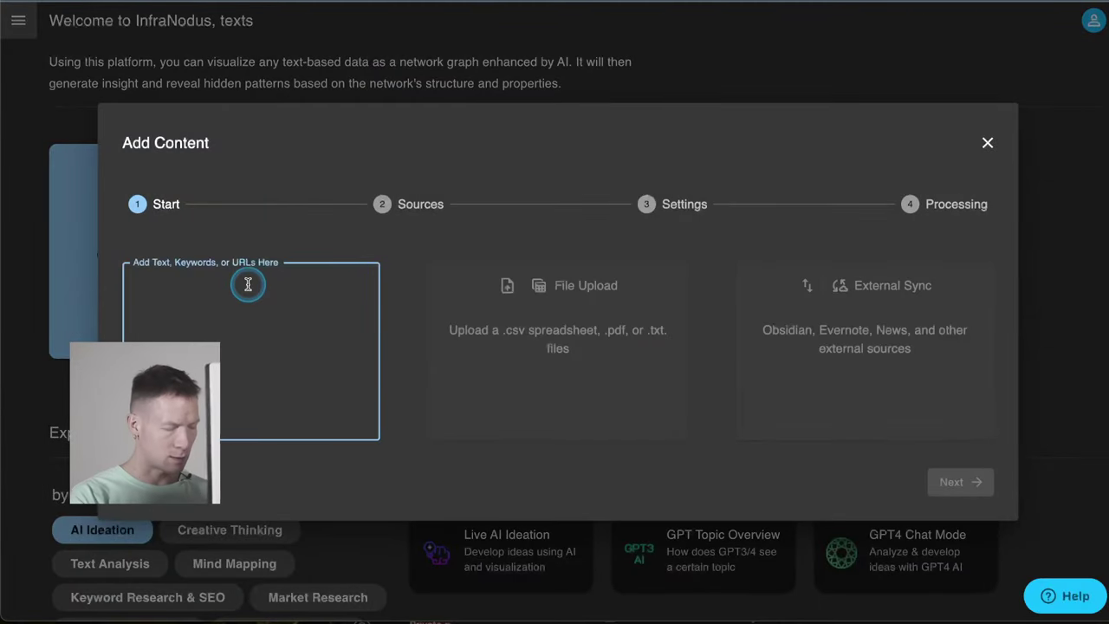
pyautogui.write('electron')
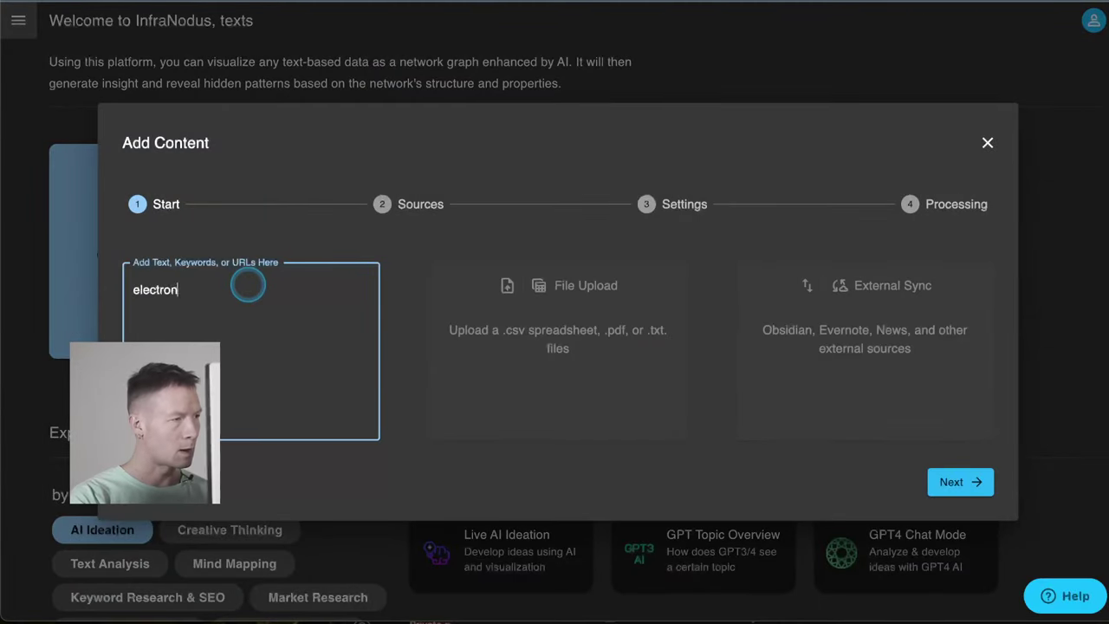
pyautogui.write('ic musical instruments')
pyautogui.click(969, 482)
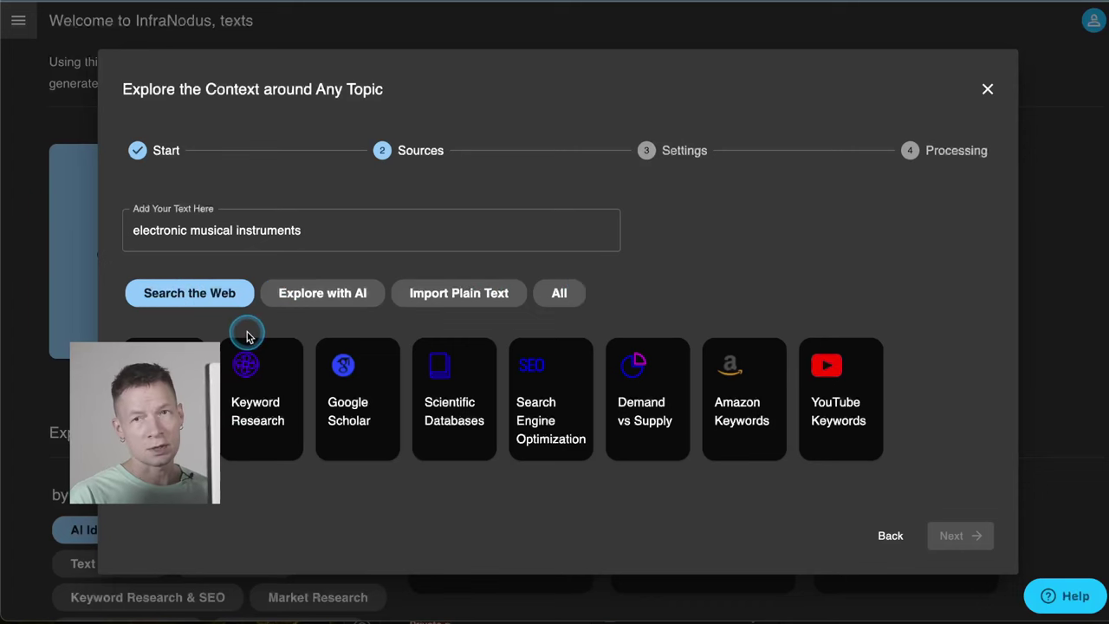
# Generate the graph with GPT Topic Overview as the AI source and 20 statements on the topic
pyautogui.click(321, 297)
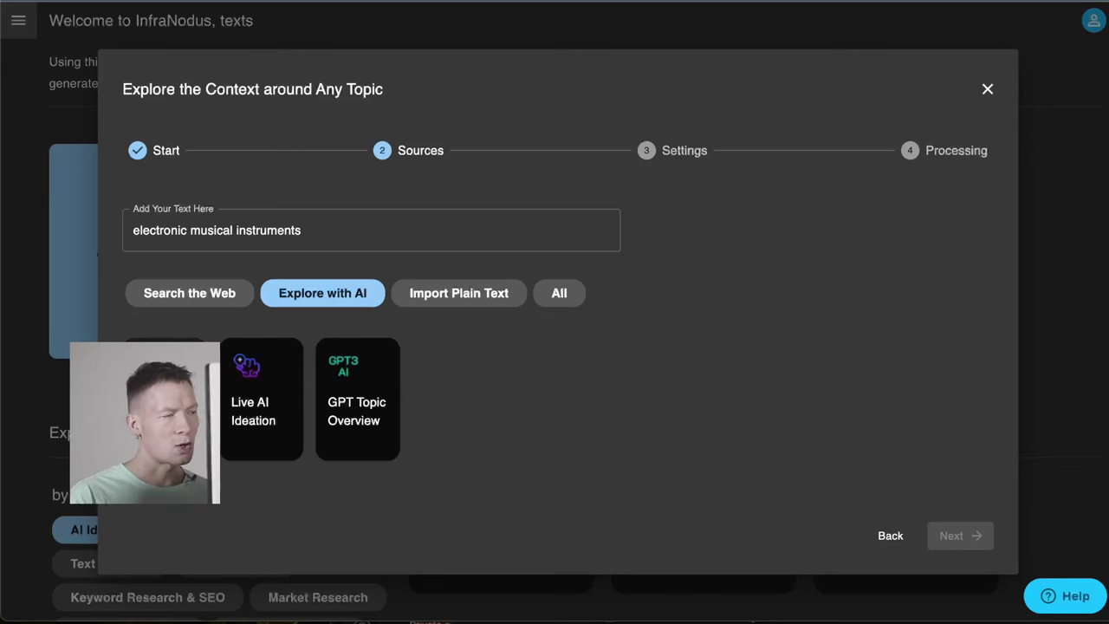
pyautogui.click(291, 414)
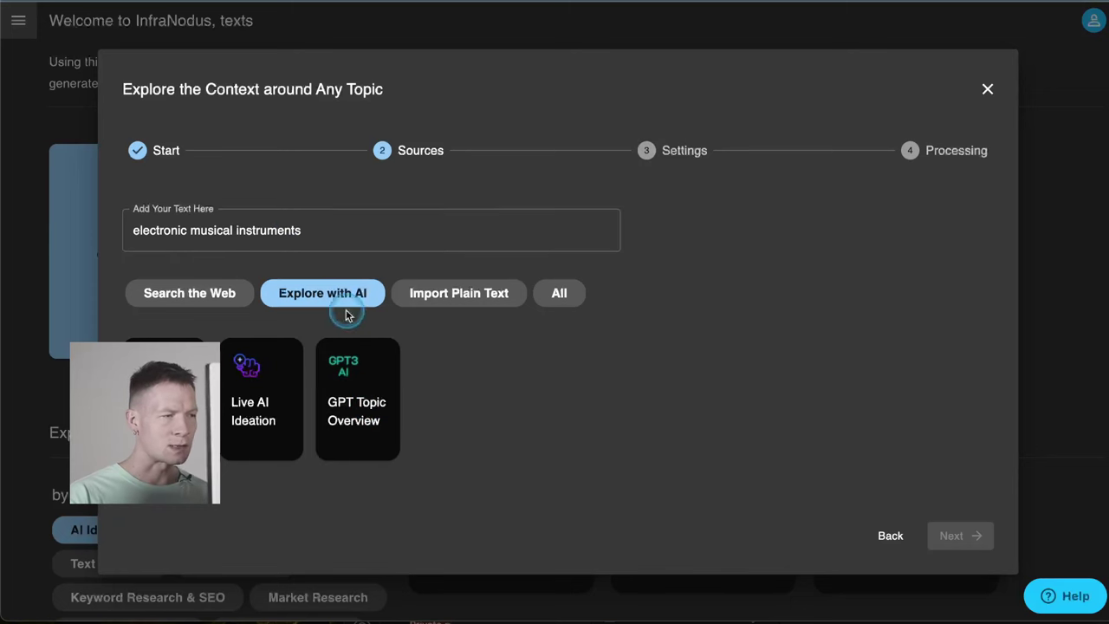
pyautogui.click(369, 426)
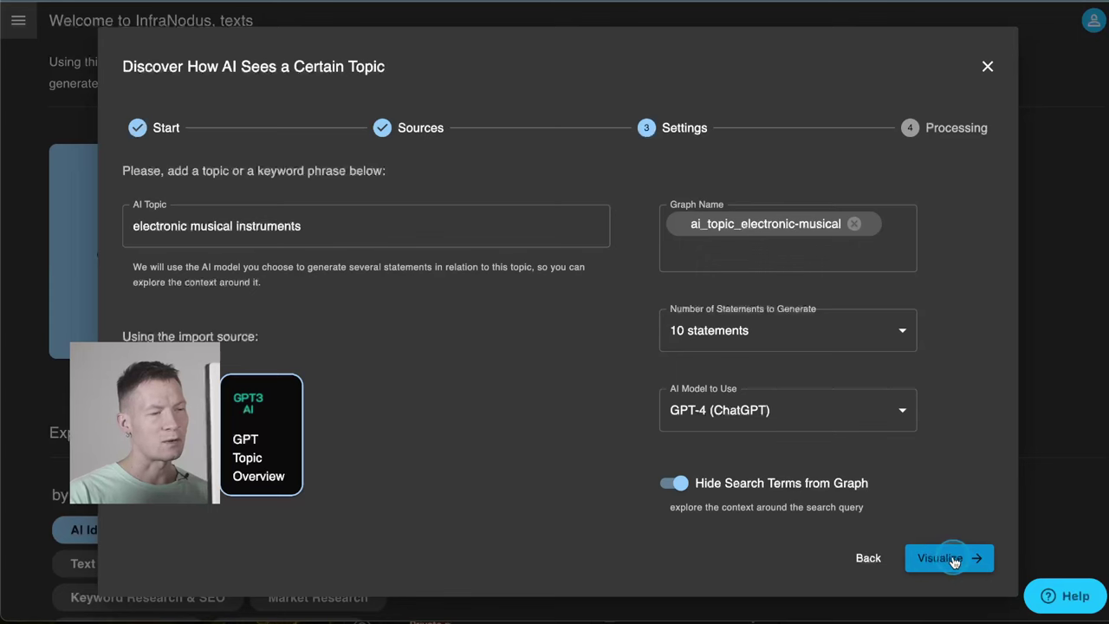
pyautogui.click(818, 333)
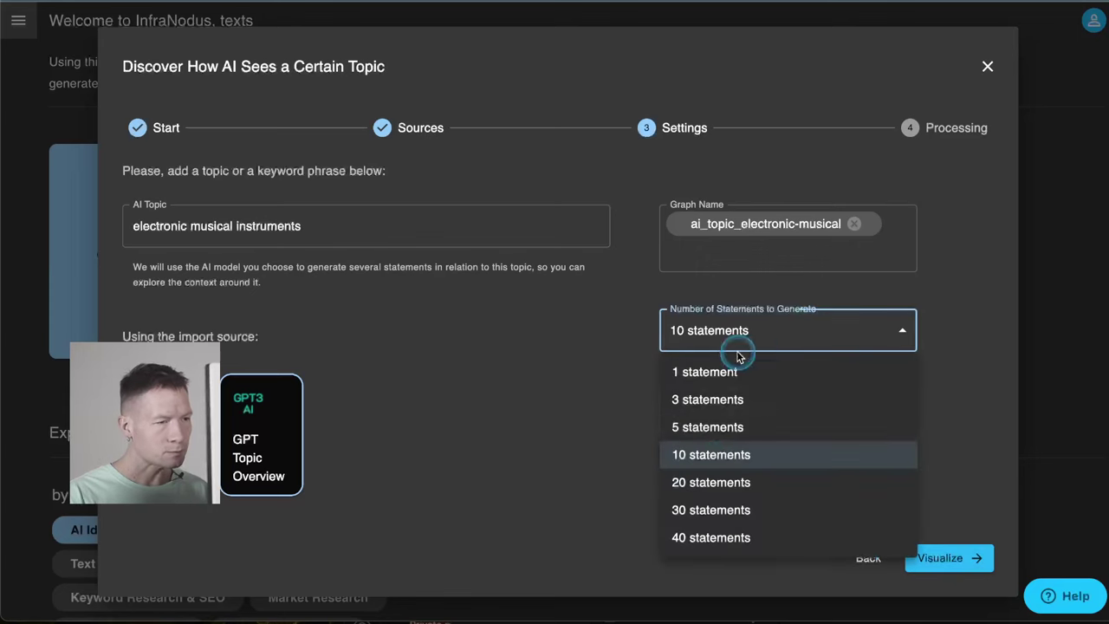
pyautogui.click(708, 482)
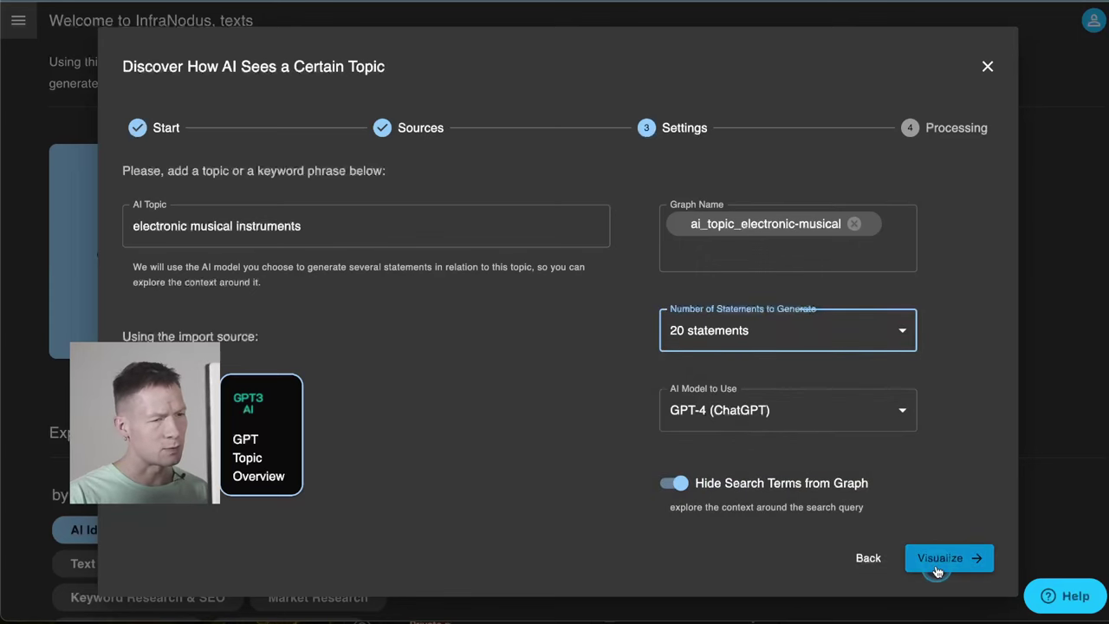
pyautogui.click(936, 571)
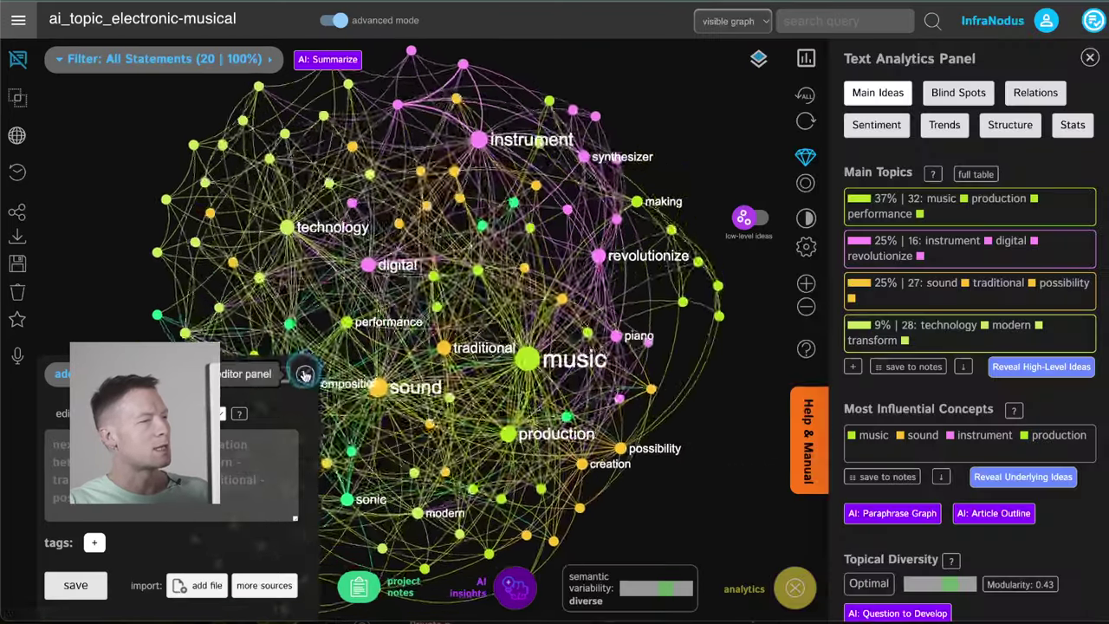
# Reveal the AI topic graph's high-level ideas, including the fifth topic, and highlight the Sonic Expression cluster
pyautogui.click(281, 373)
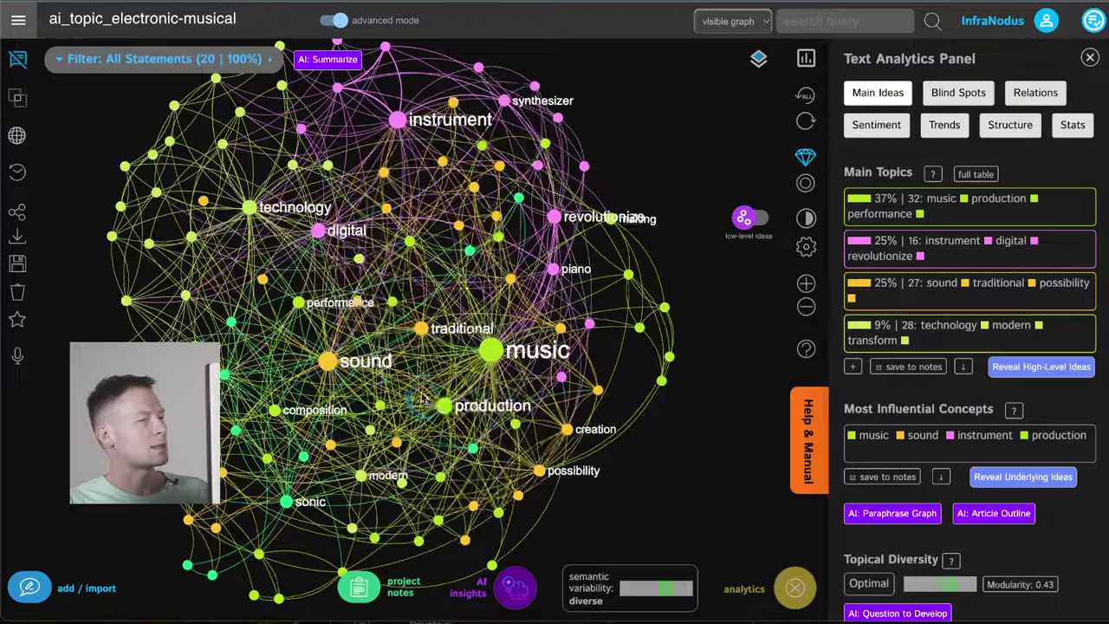
pyautogui.click(743, 220)
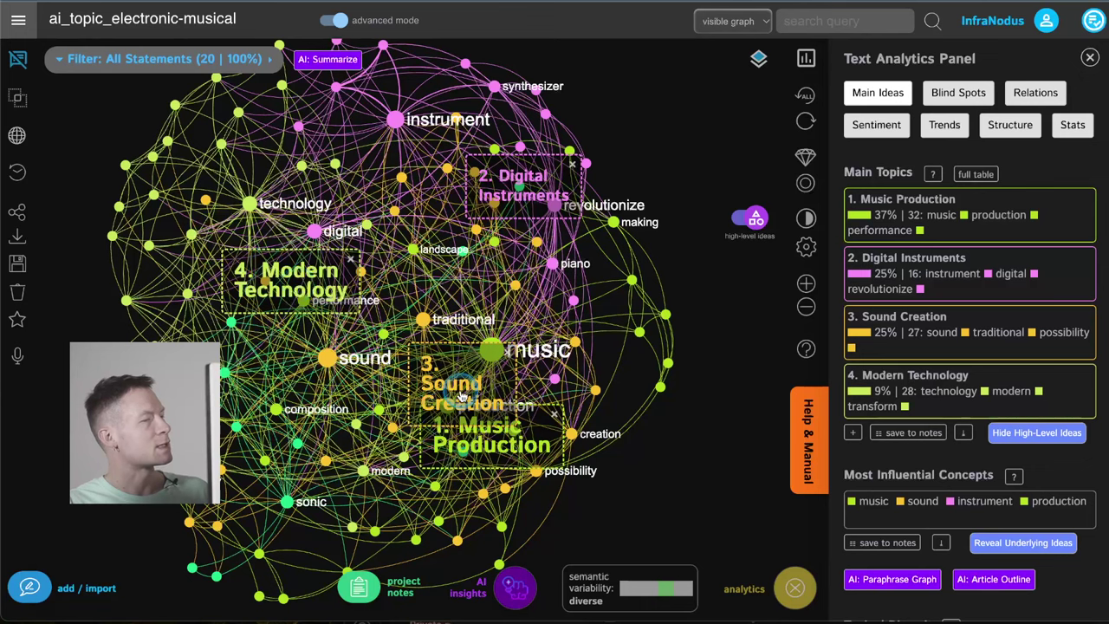
pyautogui.click(853, 433)
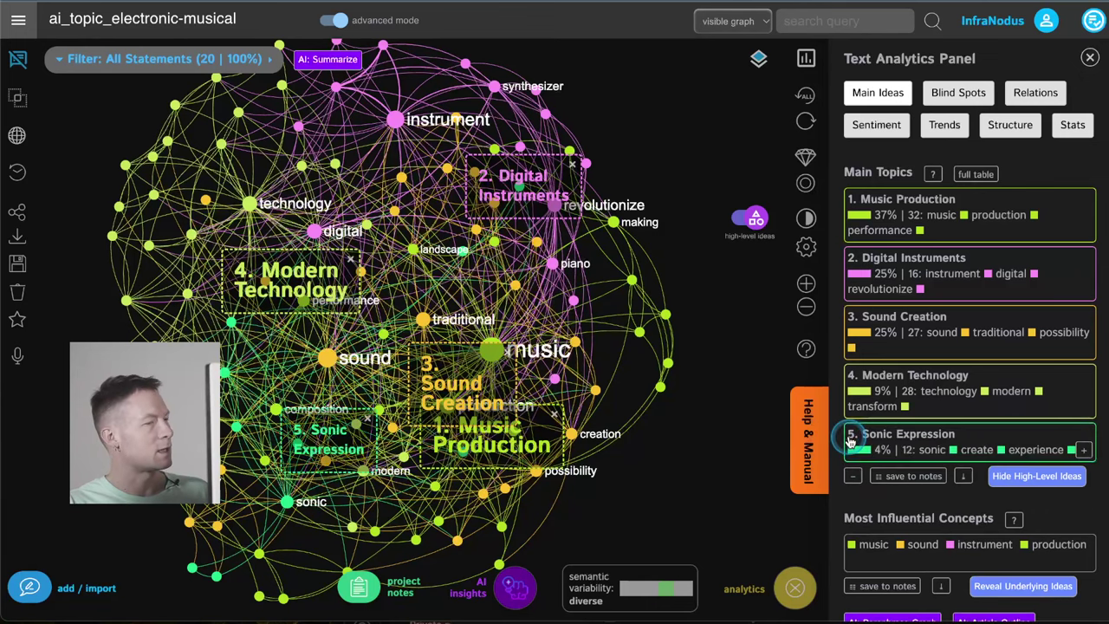
pyautogui.click(326, 440)
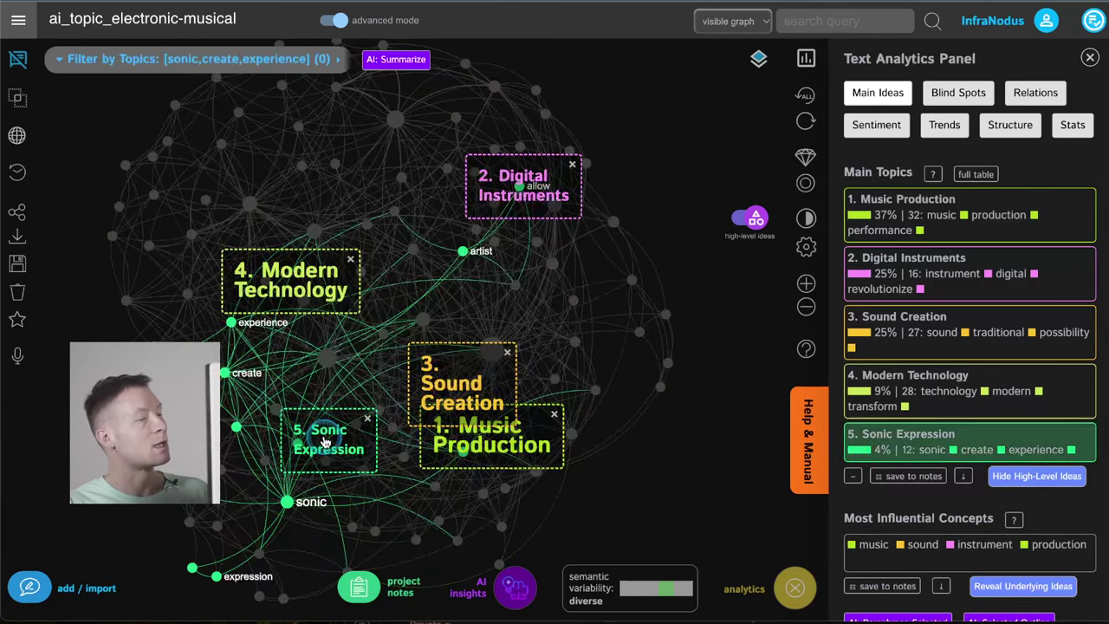
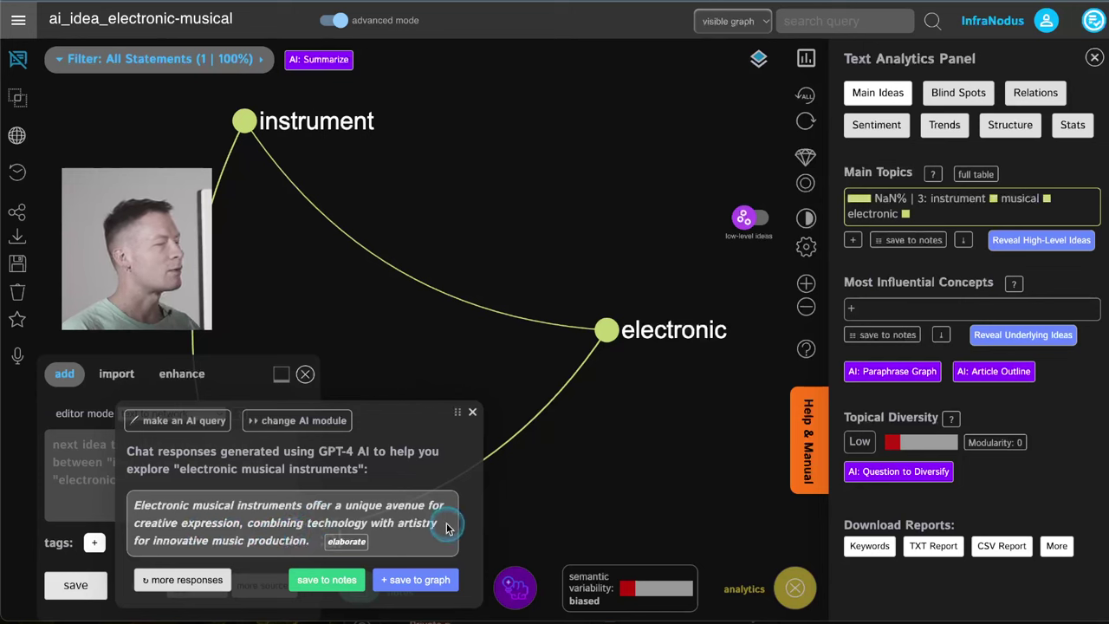
# Add three different GPT-4 chat responses about electronic musical instruments to the AI idea graph and dismiss the responses
pyautogui.click(402, 580)
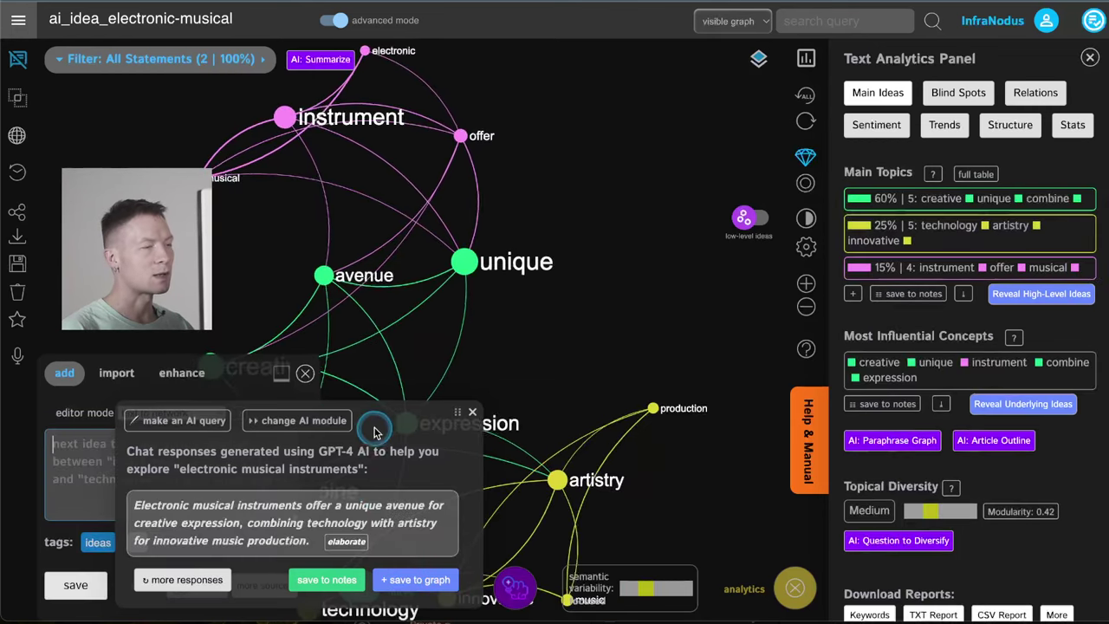
pyautogui.click(305, 373)
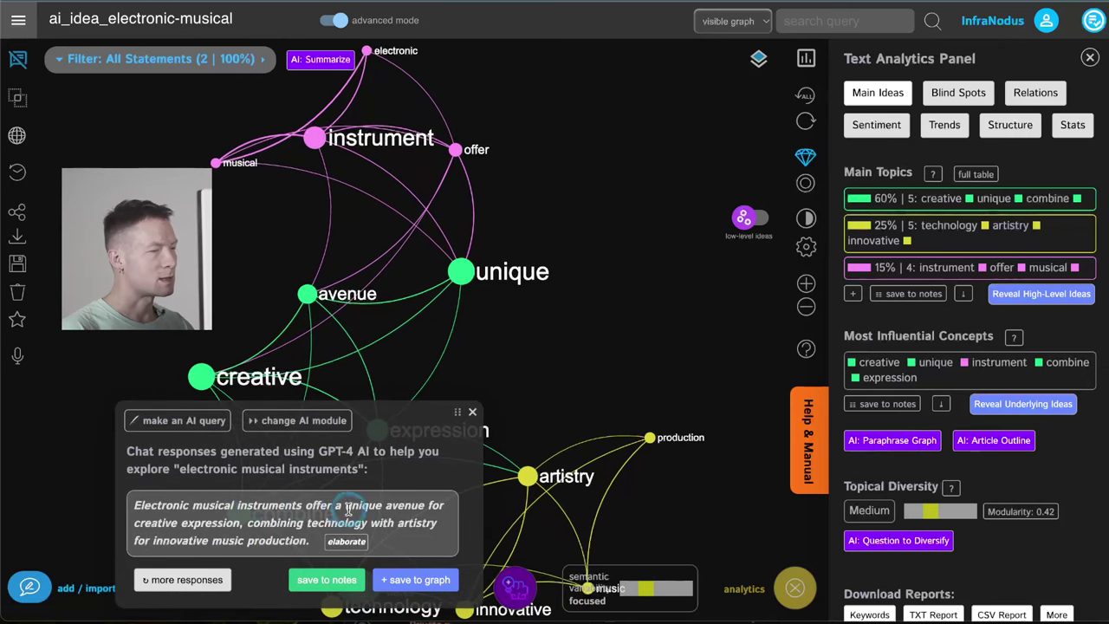
pyautogui.click(190, 579)
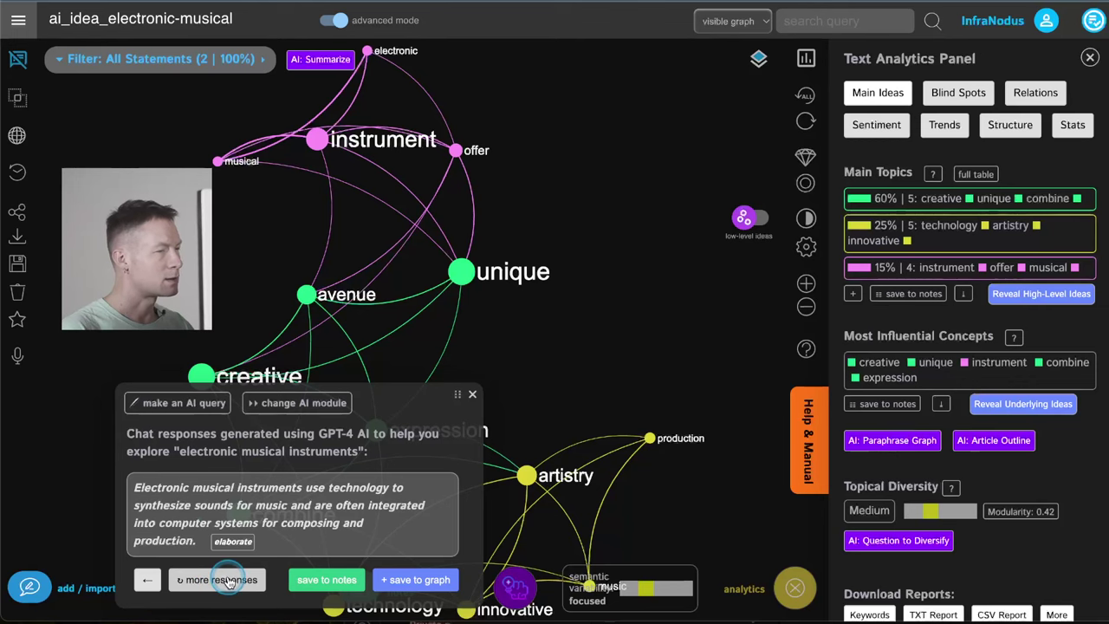
pyautogui.click(417, 586)
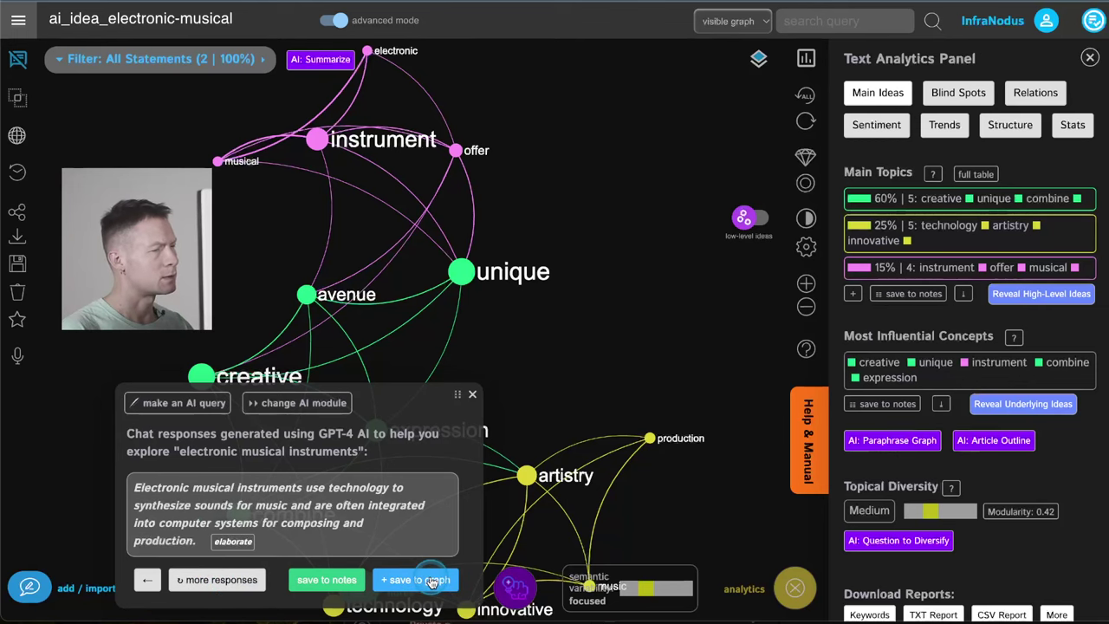
pyautogui.click(241, 589)
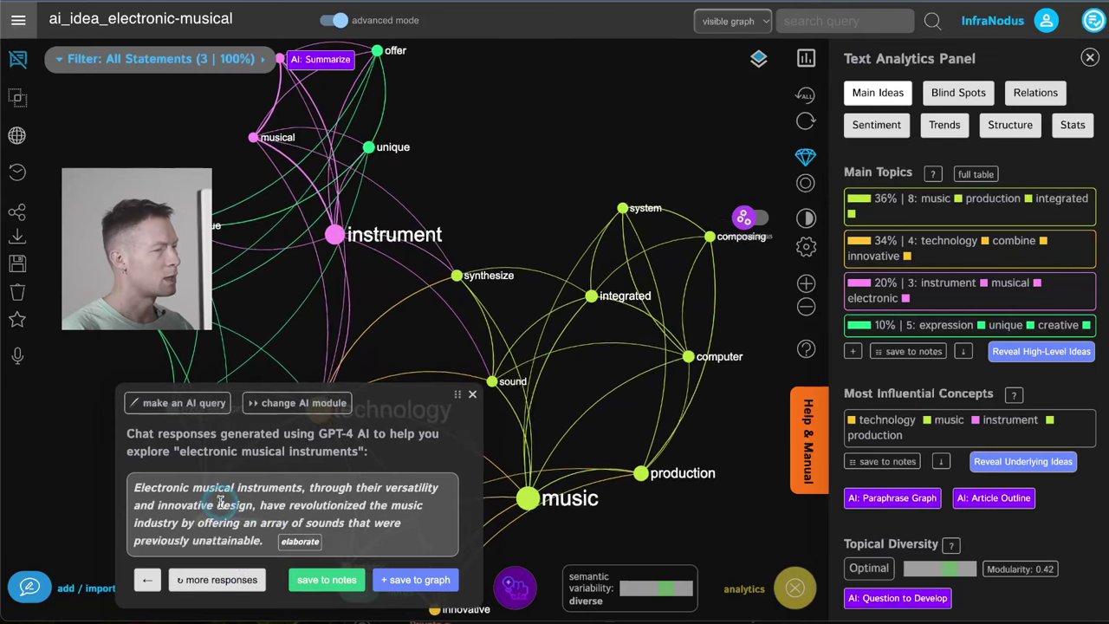
pyautogui.click(399, 572)
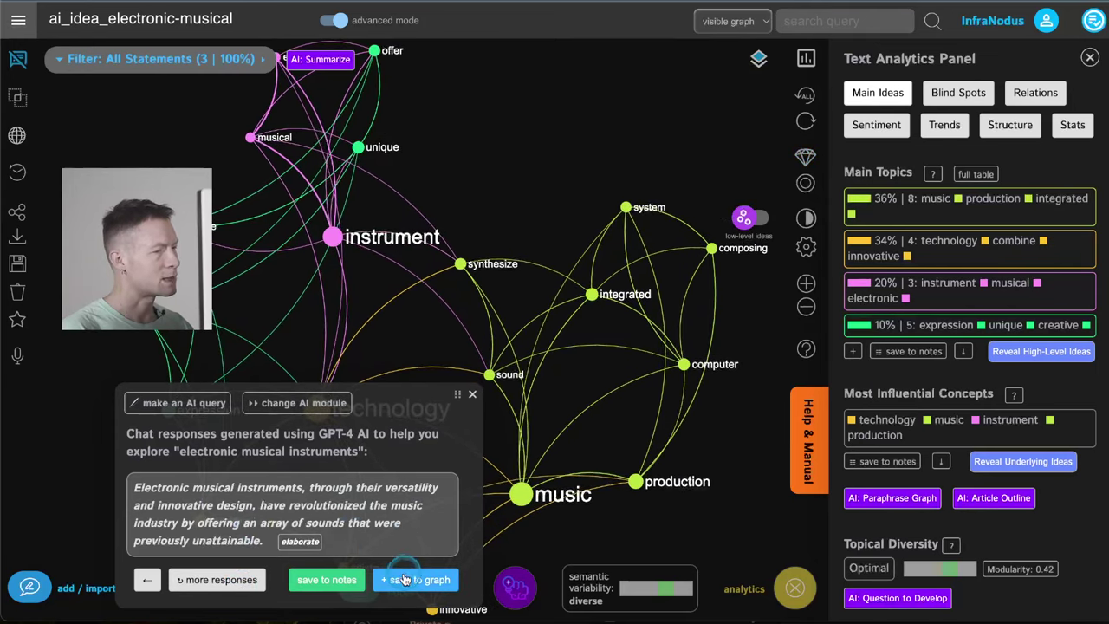
pyautogui.click(471, 394)
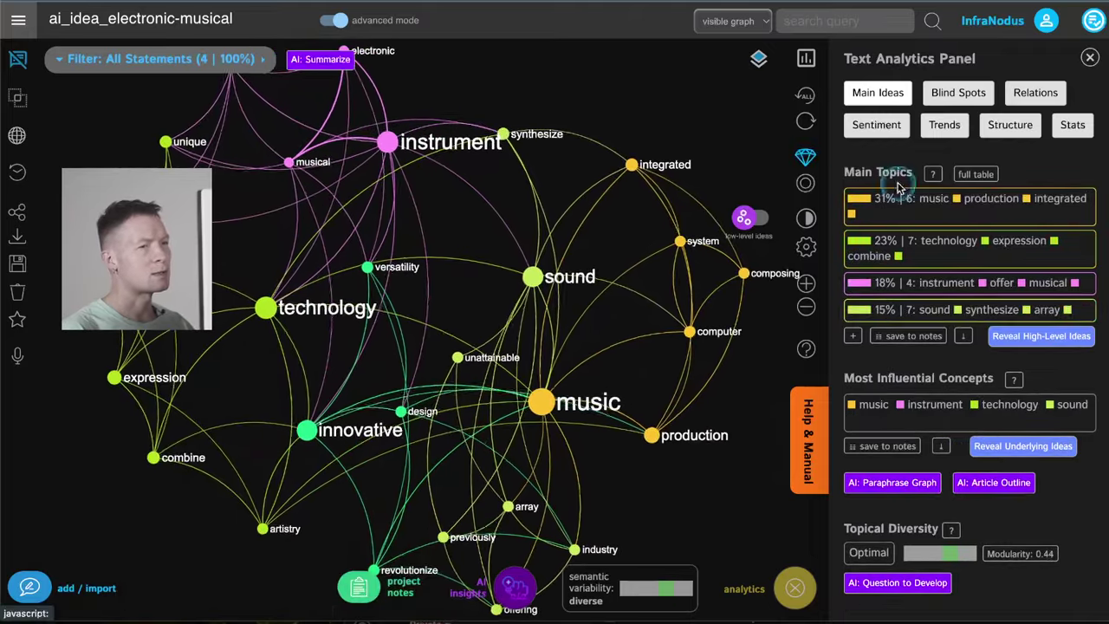
# Request AI insight on gaps in the graph and highlight the suggested sound, synthesize, array and instrument, offer, musical clusters
pyautogui.moveTo(500, 240); pyautogui.dragTo(535, 255)
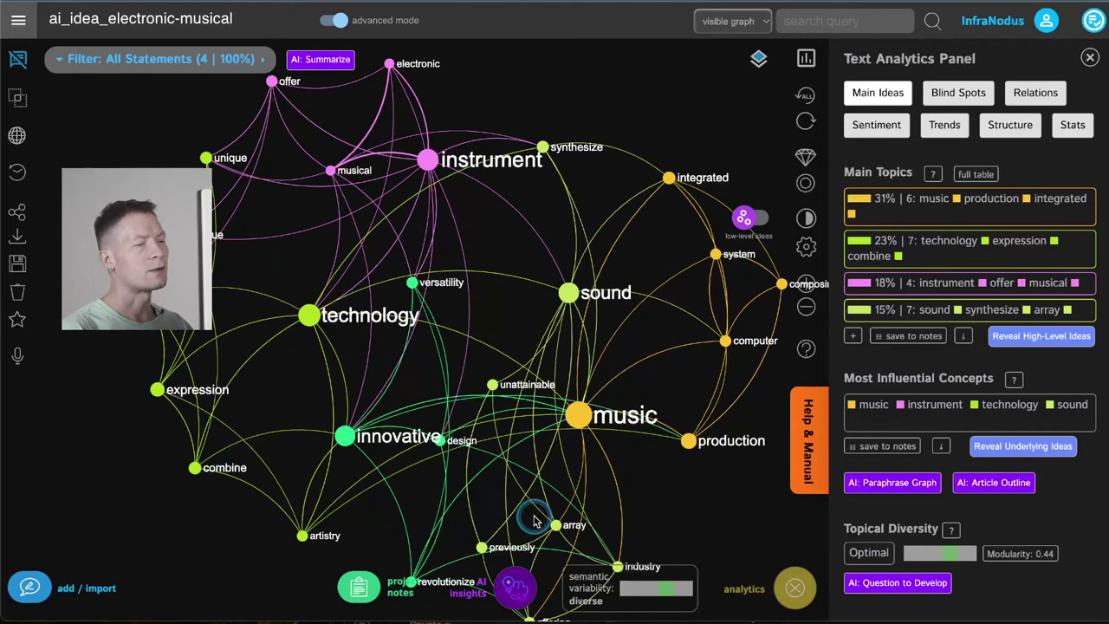
pyautogui.click(514, 586)
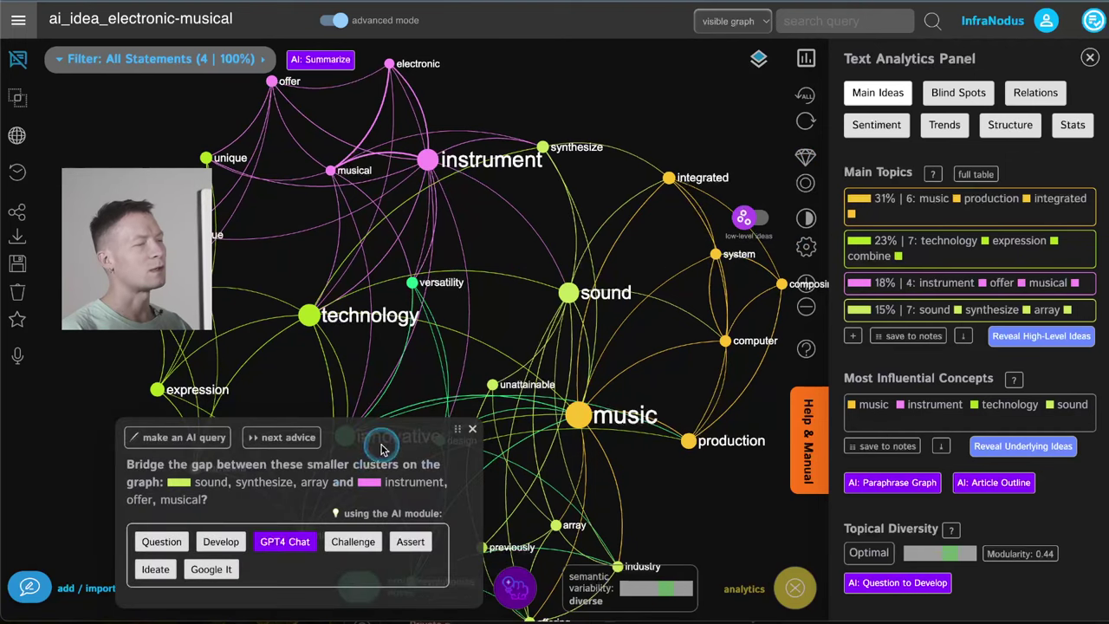
pyautogui.click(320, 485)
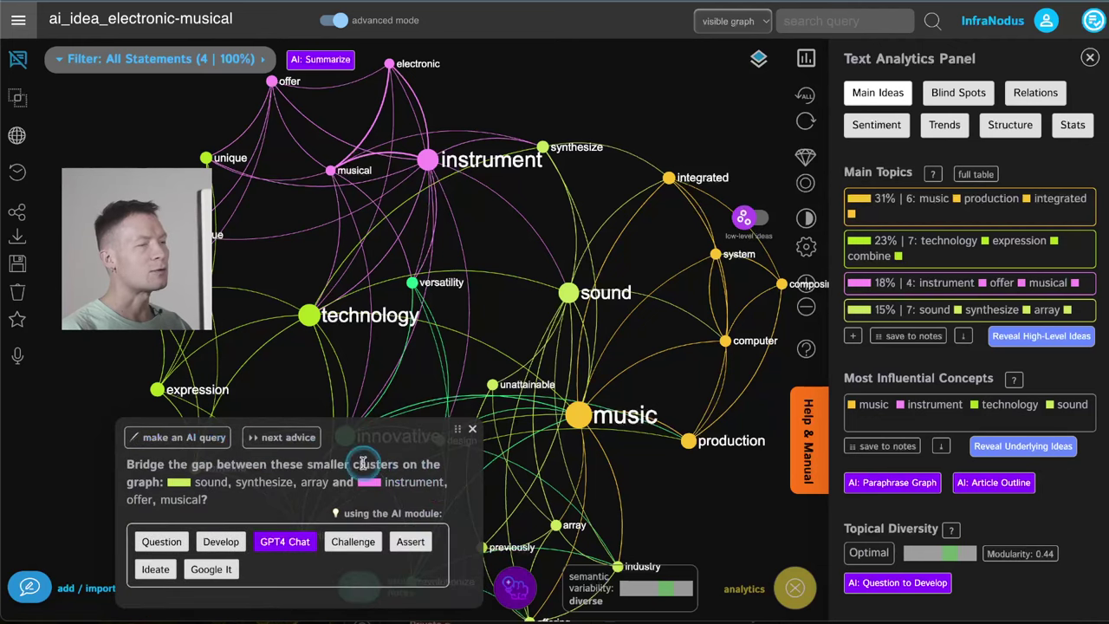
pyautogui.click(201, 483)
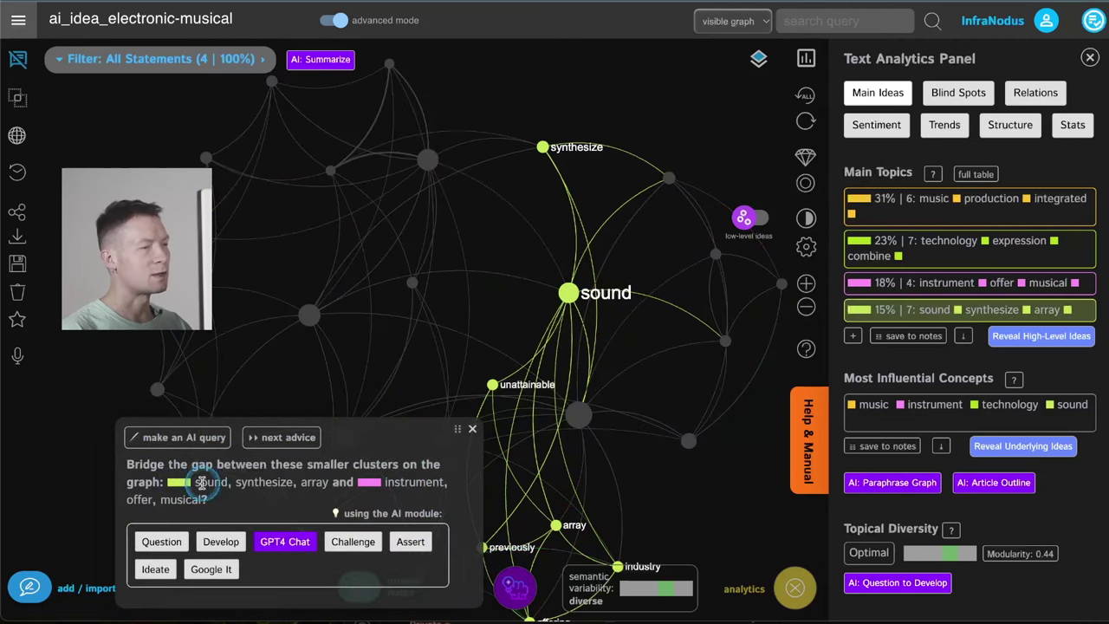
pyautogui.click(369, 484)
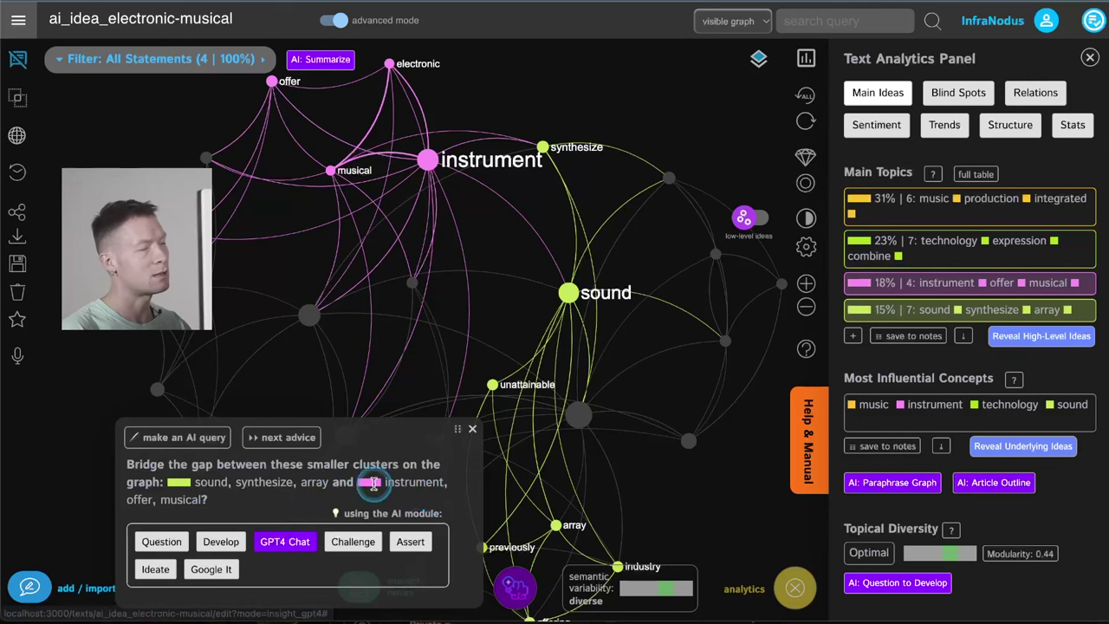
# Generate GPT-4 chat responses bridging the two clusters and add the one about the industry synthesizing an array of sounds to the graph
pyautogui.click(278, 544)
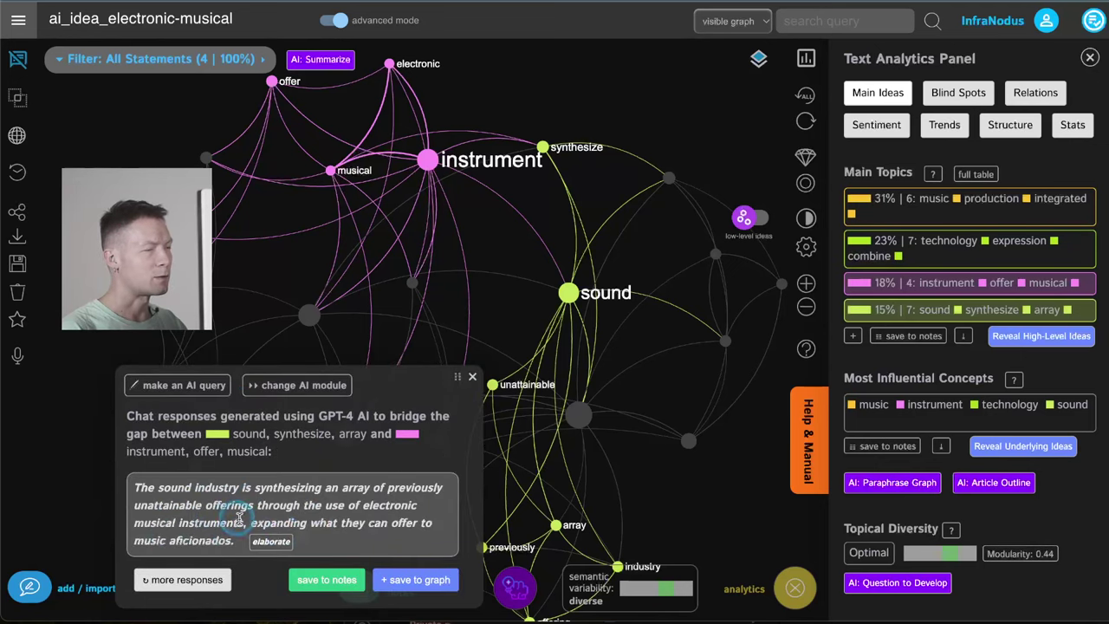
pyautogui.click(184, 580)
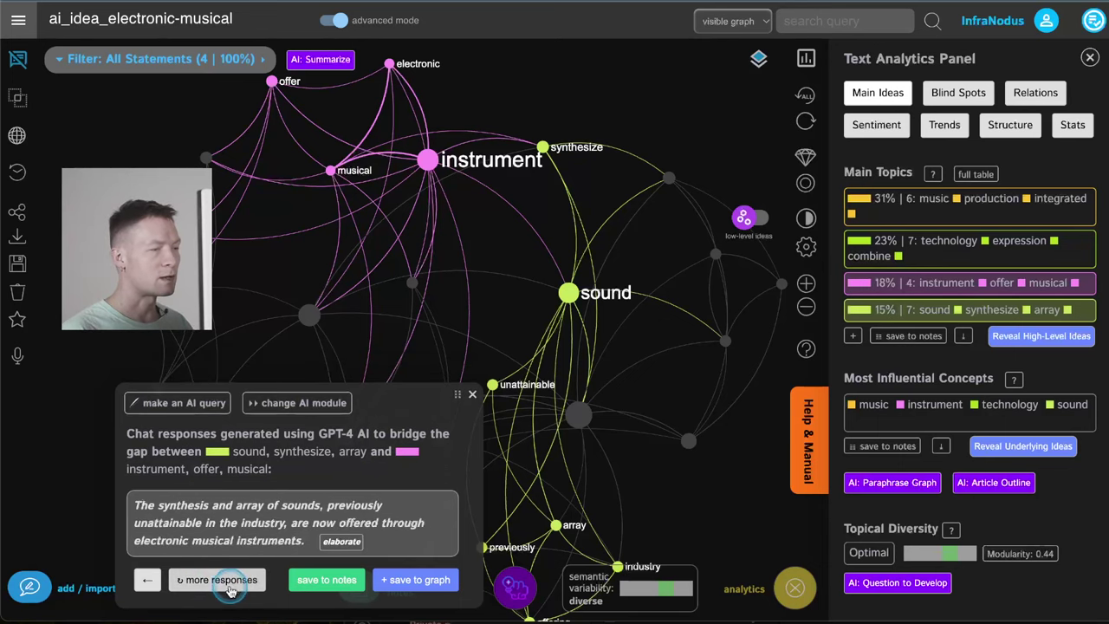
pyautogui.click(215, 589)
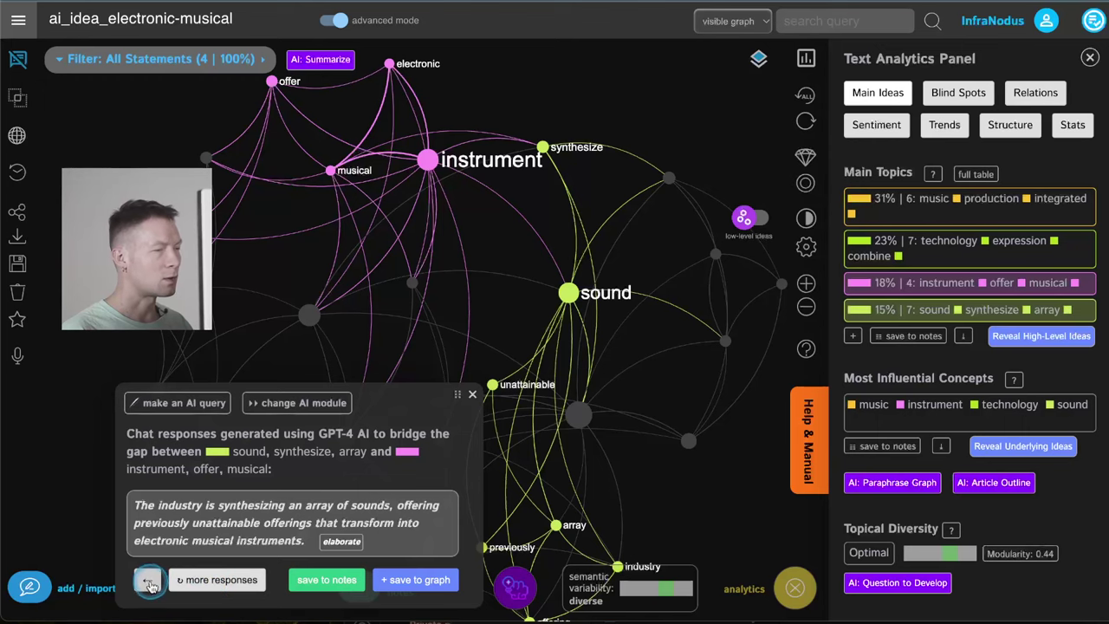
pyautogui.click(406, 586)
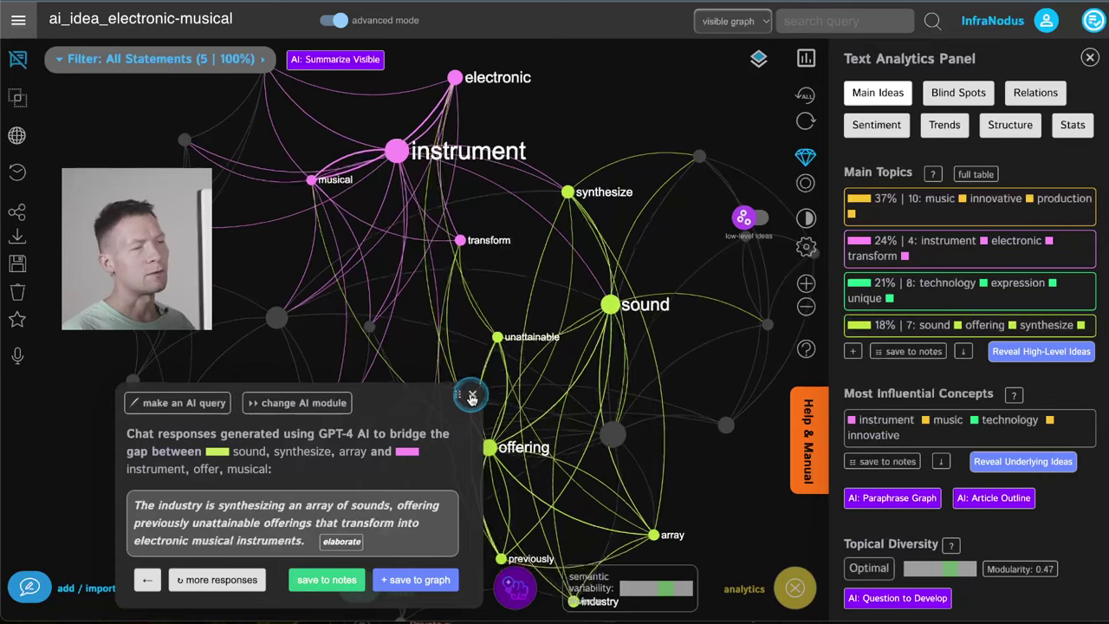
# Close the GPT-4 chat responses, go to the apps page and start adding new content as plain text or links
pyautogui.click(472, 458)
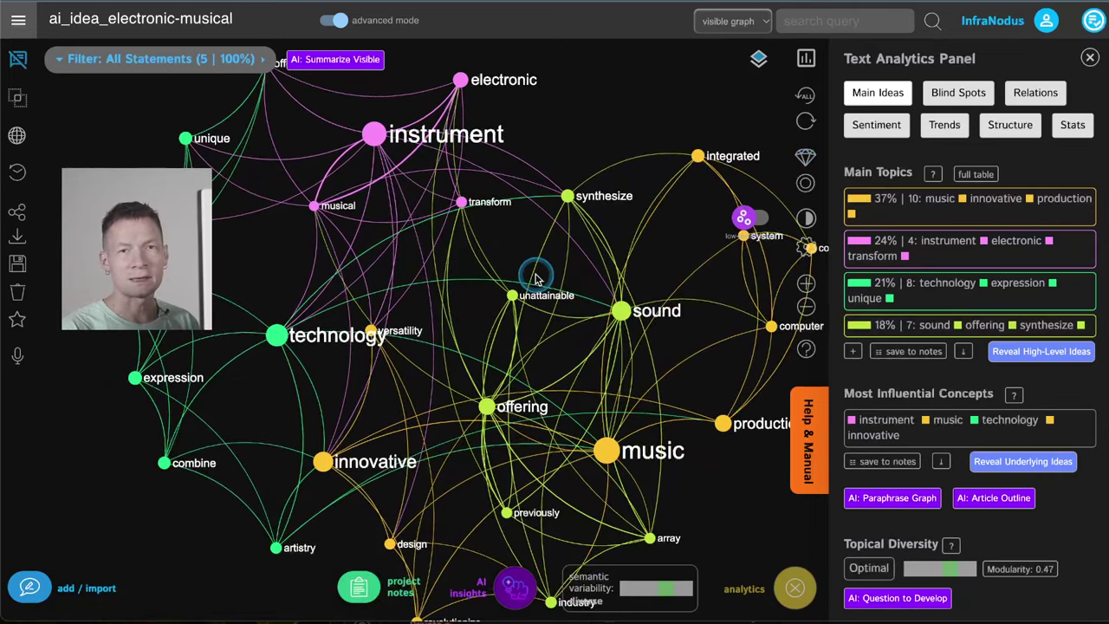
pyautogui.click(19, 19)
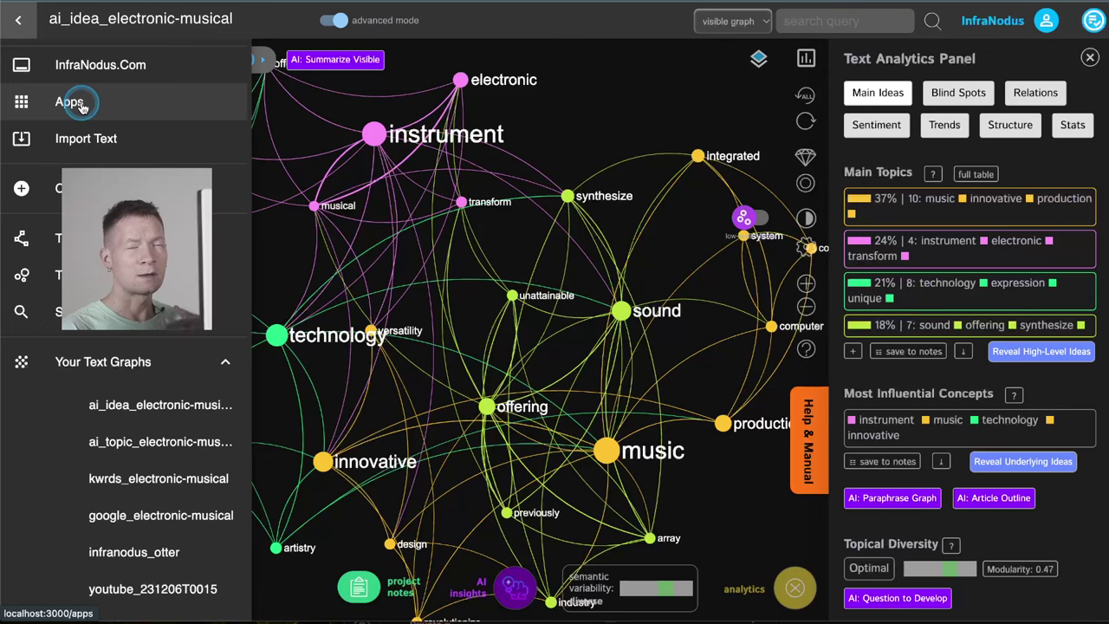
pyautogui.click(80, 104)
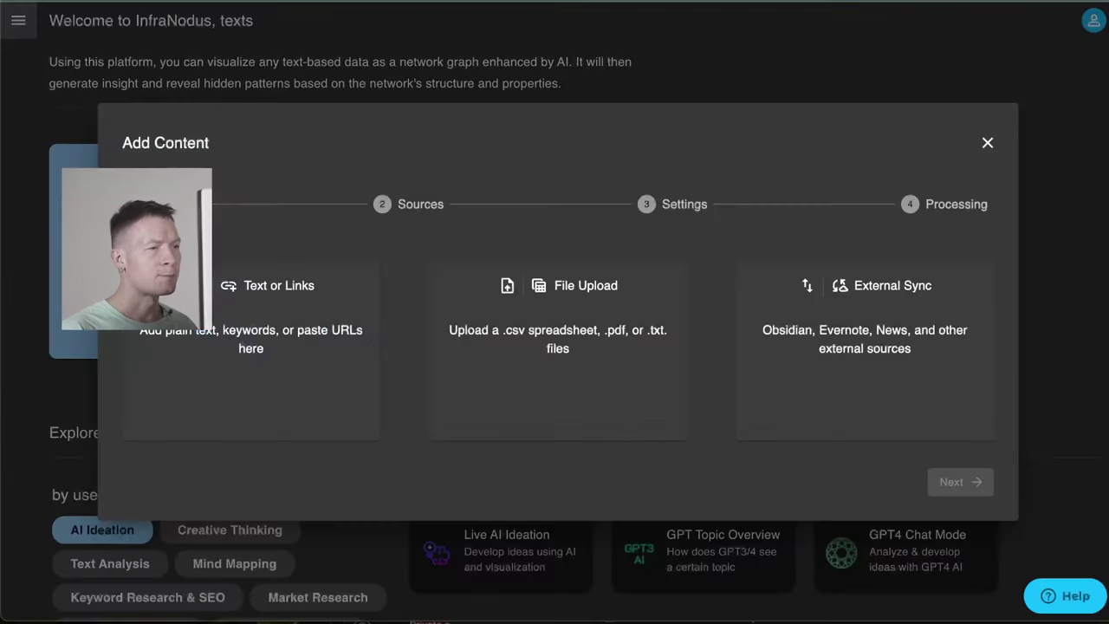
pyautogui.click(299, 329)
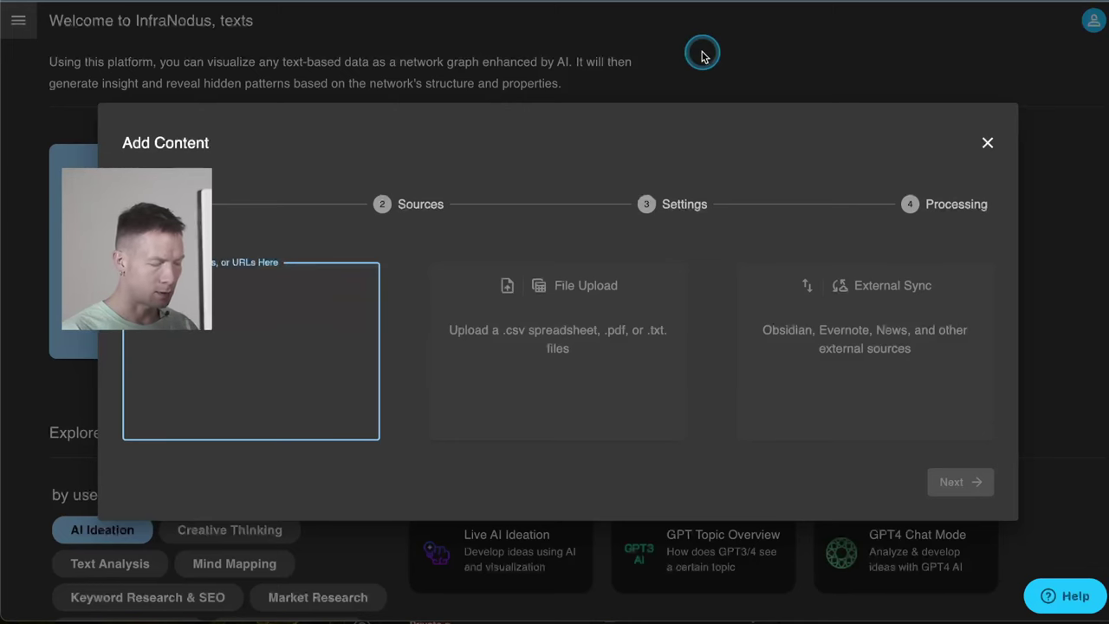
# Open Wikipedia in a new browser tab, search for "electronic musical" and open the "Electronic musical instrument" article
pyautogui.press('super+t')
pyautogui.write('wiki')
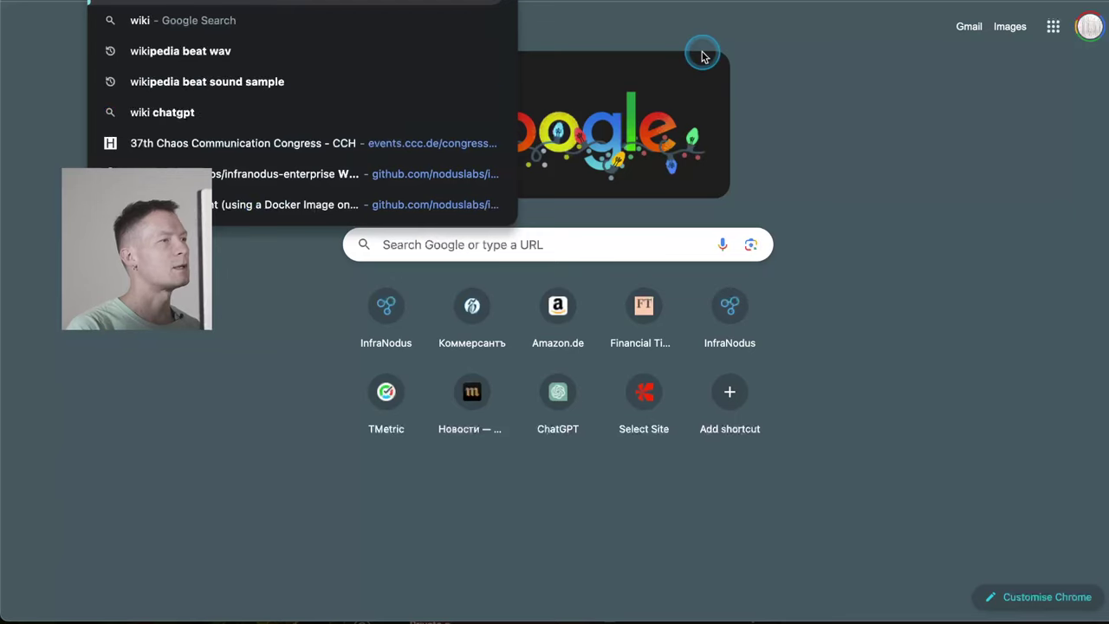
pyautogui.press('Escape')
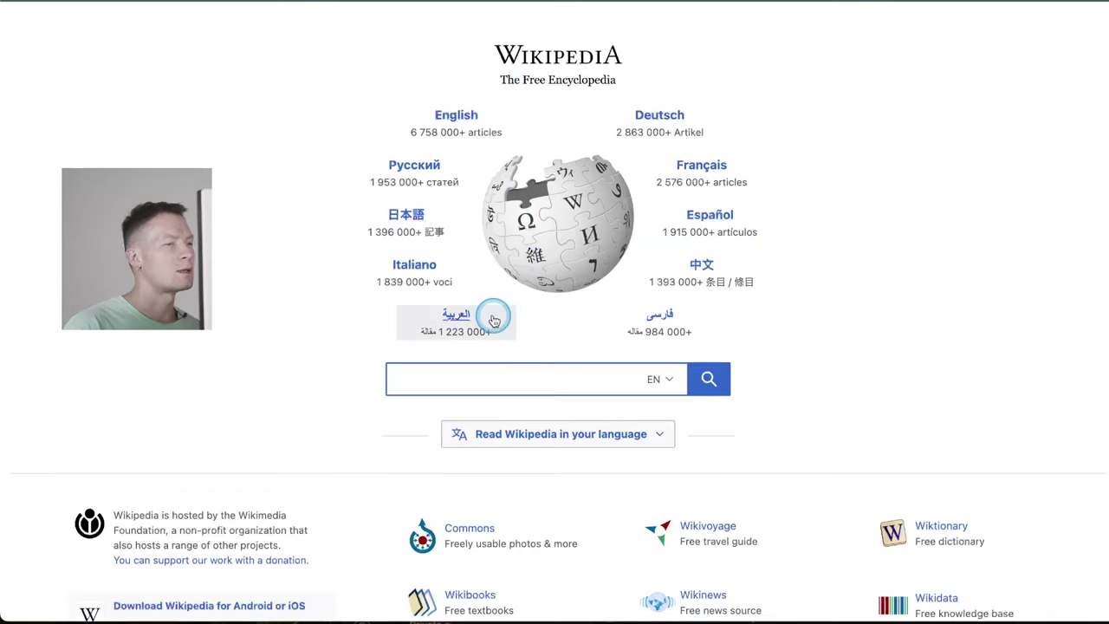
pyautogui.write('musical')
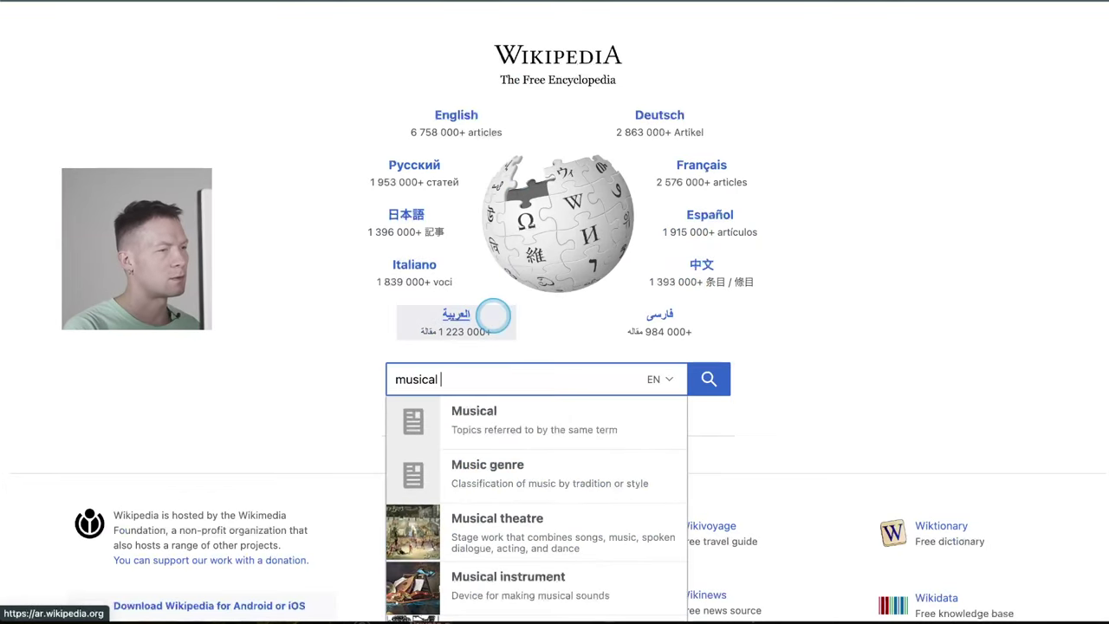
pyautogui.press('super+a')
pyautogui.write('electronic musical')
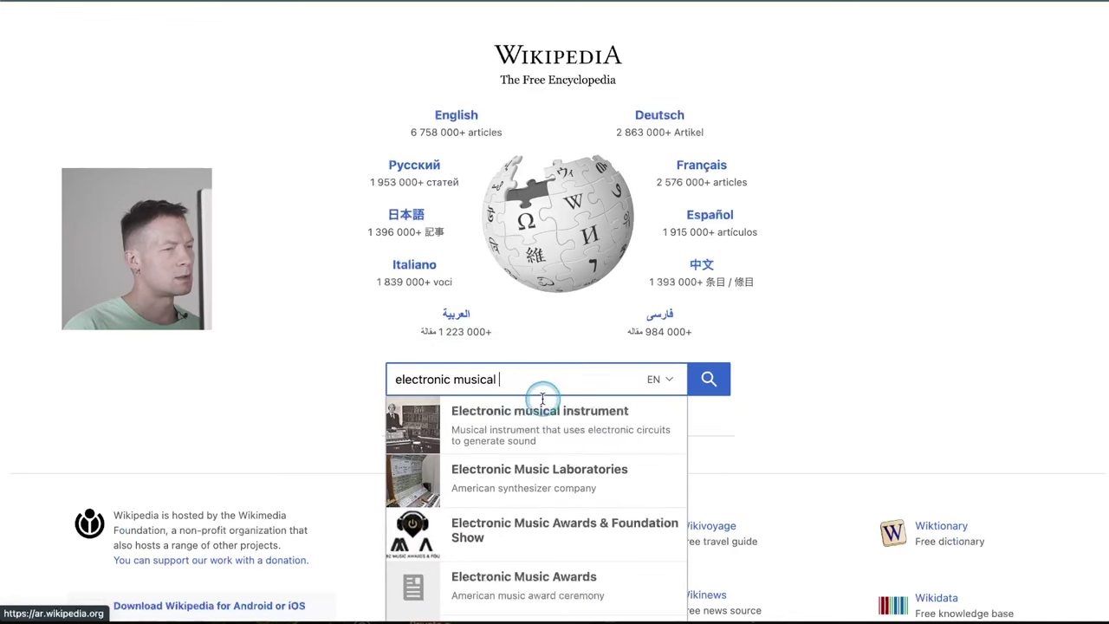
pyautogui.click(532, 421)
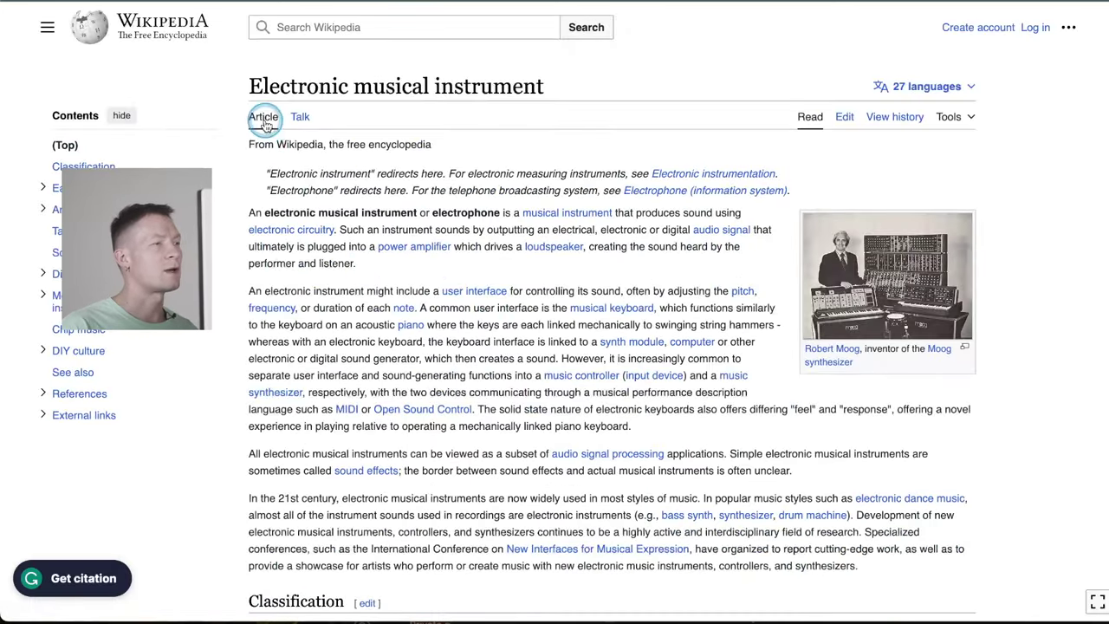
# Copy the Wikipedia article's text, paste it as new text content in InfraNodus and import it into the graph text_231225T1716
pyautogui.moveTo(248, 83); pyautogui.dragTo(964, 447)
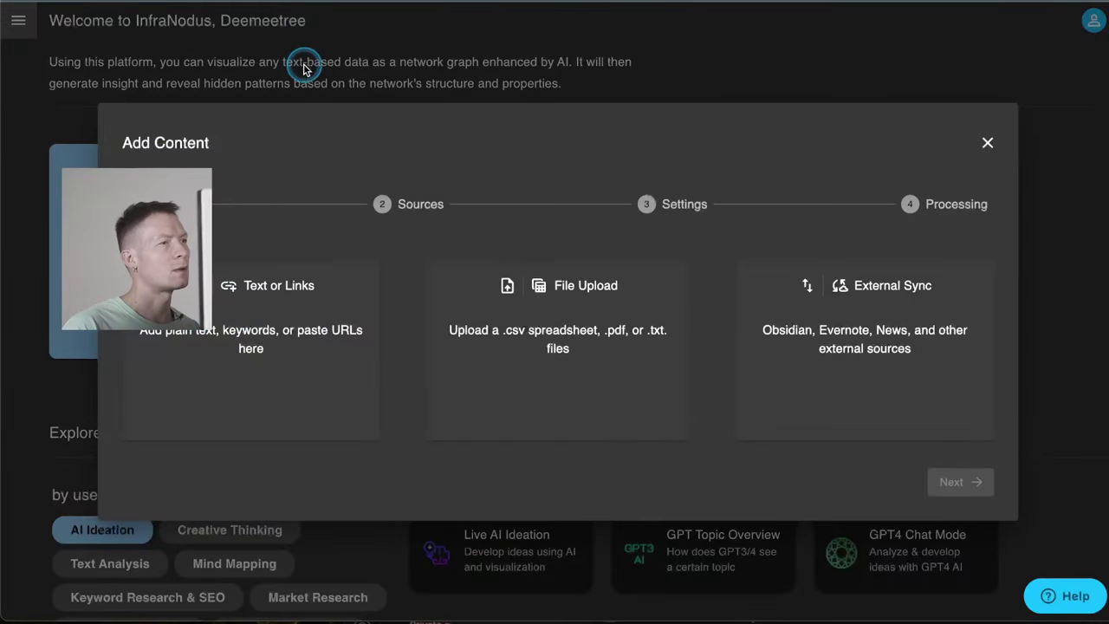
pyautogui.click(297, 62)
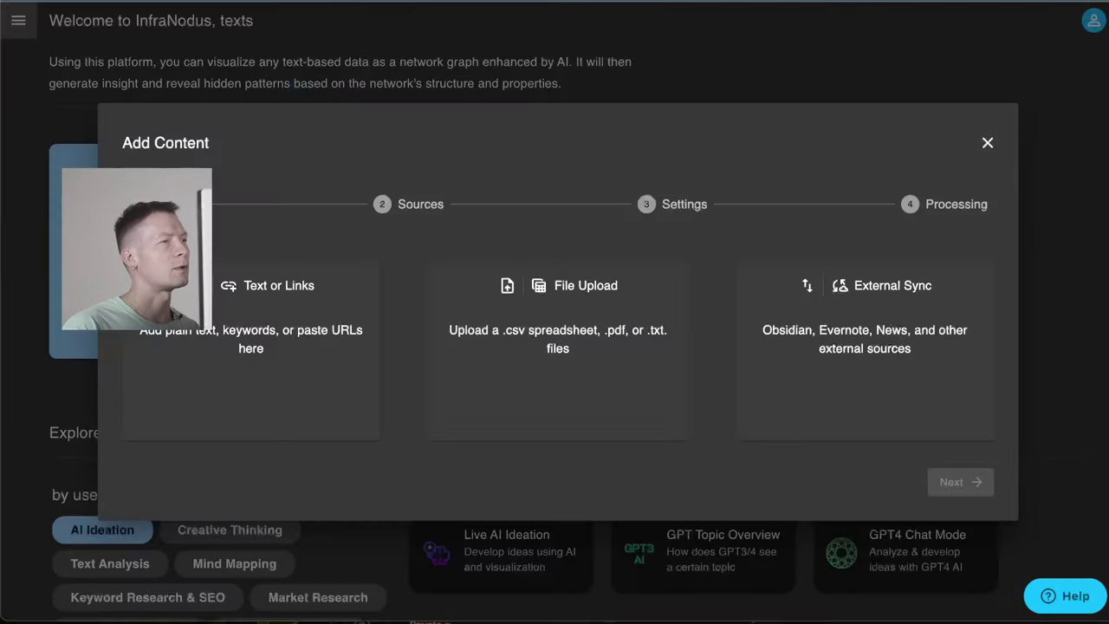
pyautogui.click(281, 370)
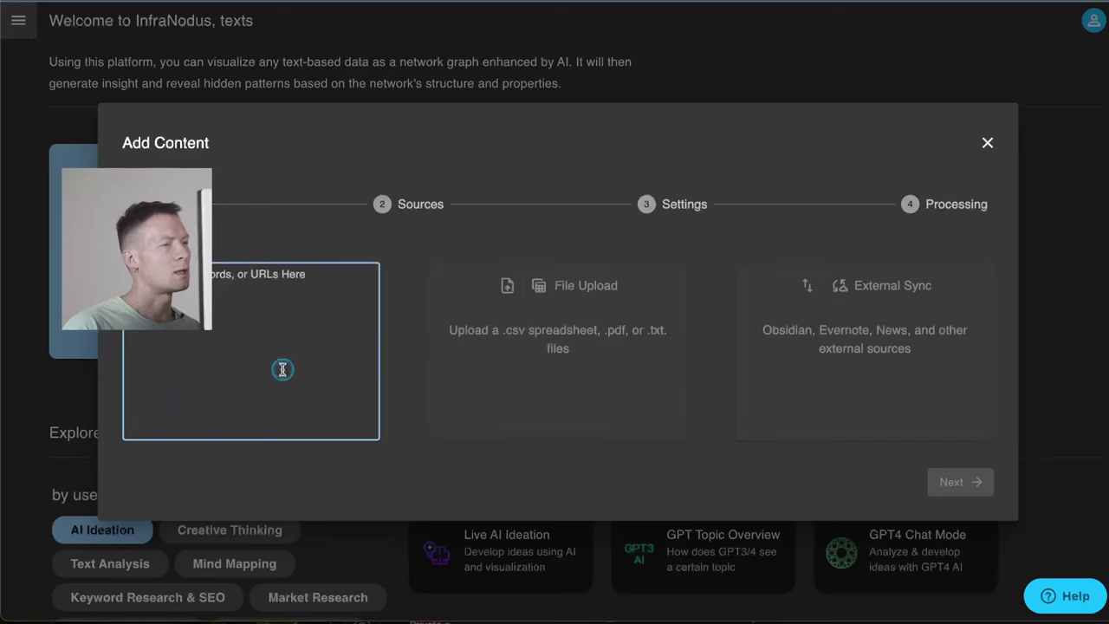
pyautogui.hotkey('ctrl', 'v')
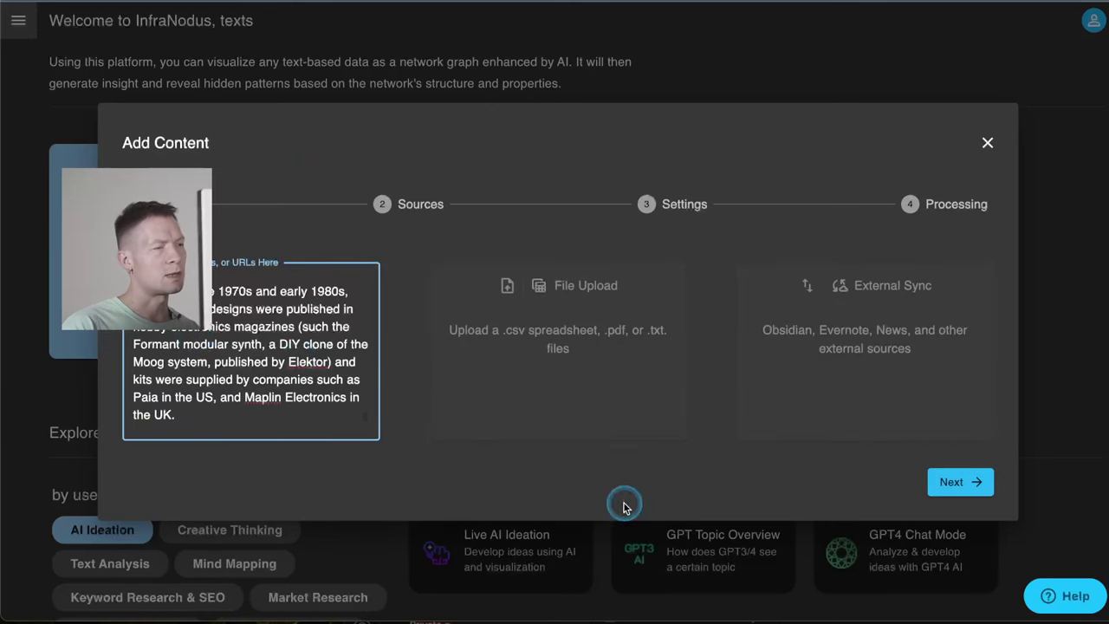
pyautogui.click(963, 484)
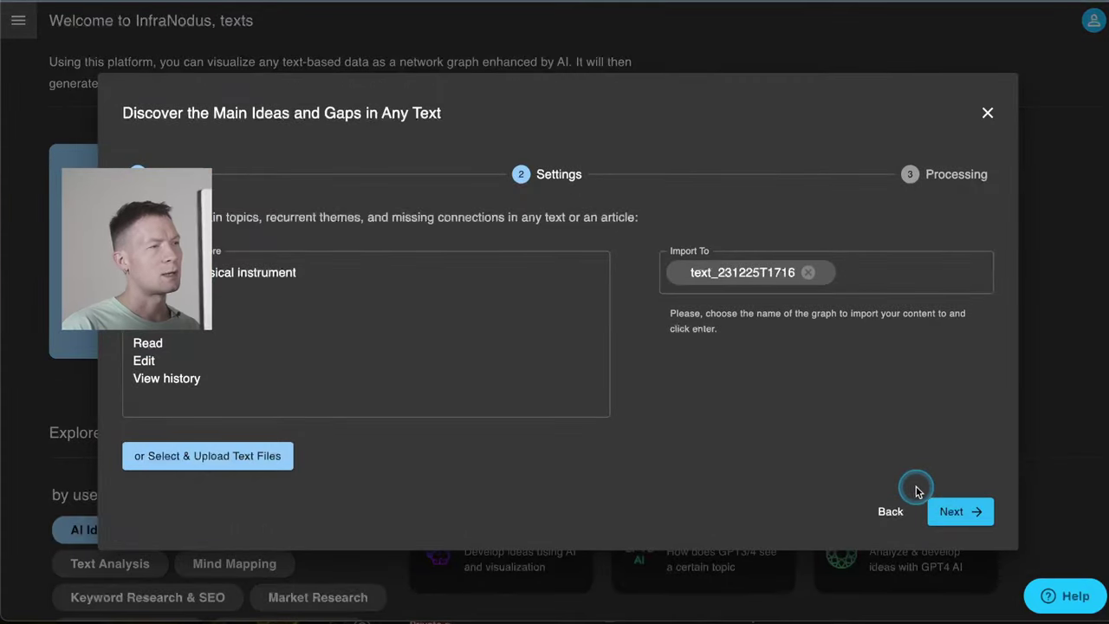
pyautogui.click(962, 513)
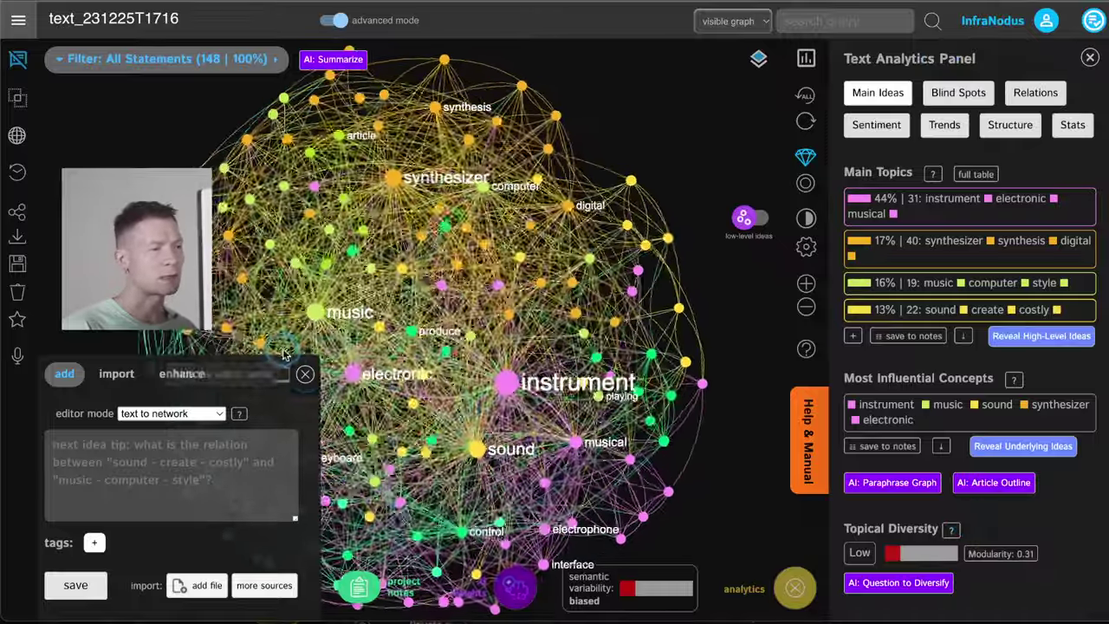
# Close the statement editor, reveal the article graph's high-level ideas and expand the main topics to the full list
pyautogui.click(305, 373)
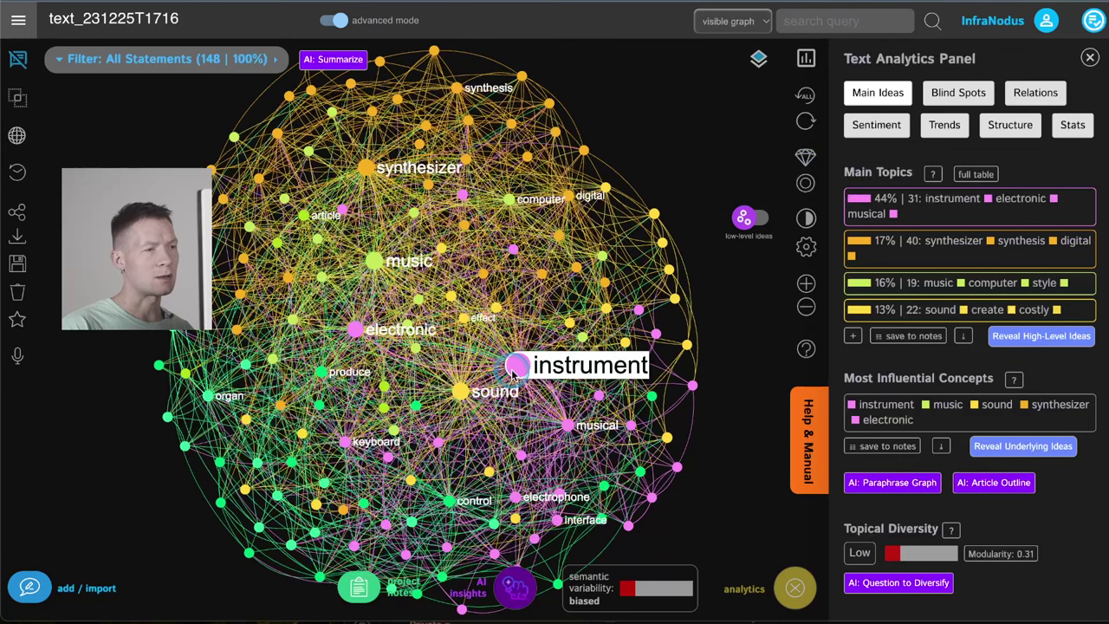
pyautogui.click(514, 367)
pyautogui.click(517, 367)
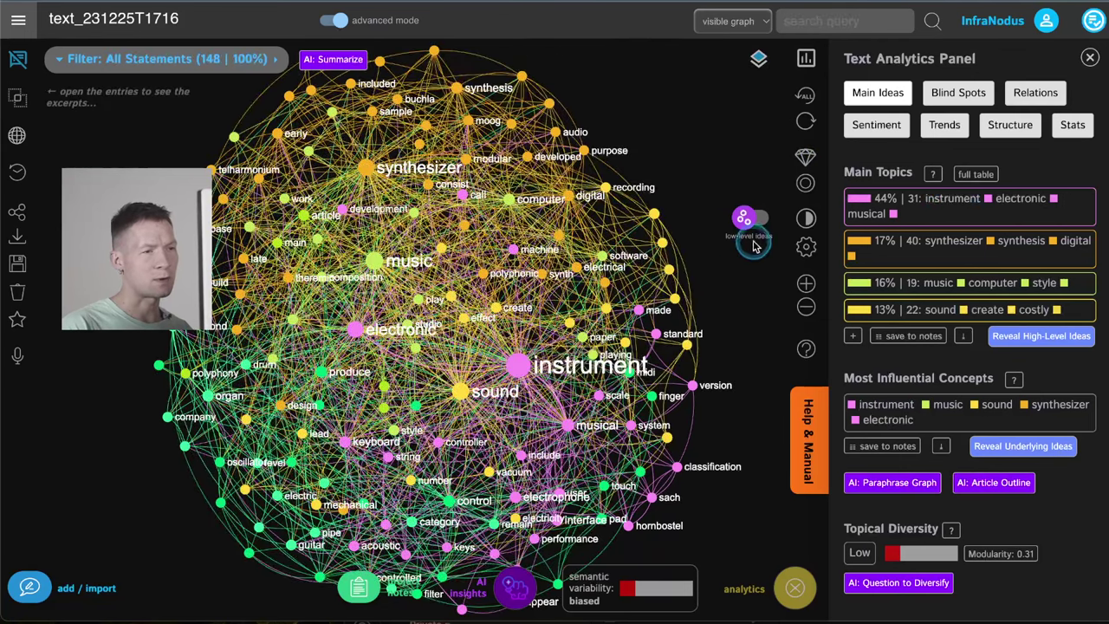
pyautogui.click(751, 217)
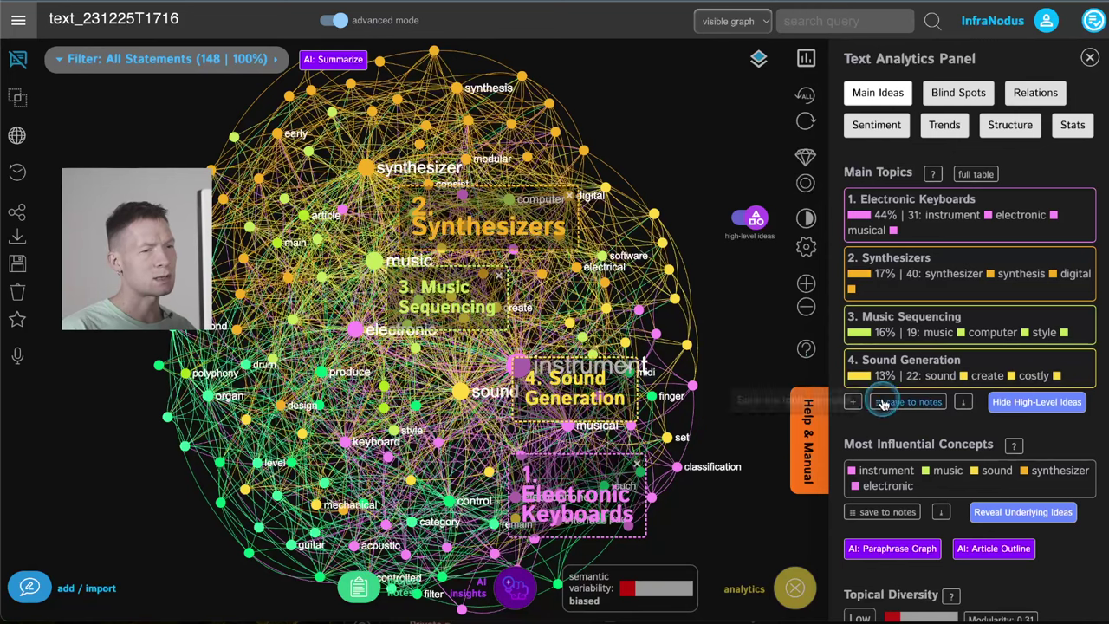
pyautogui.click(852, 401)
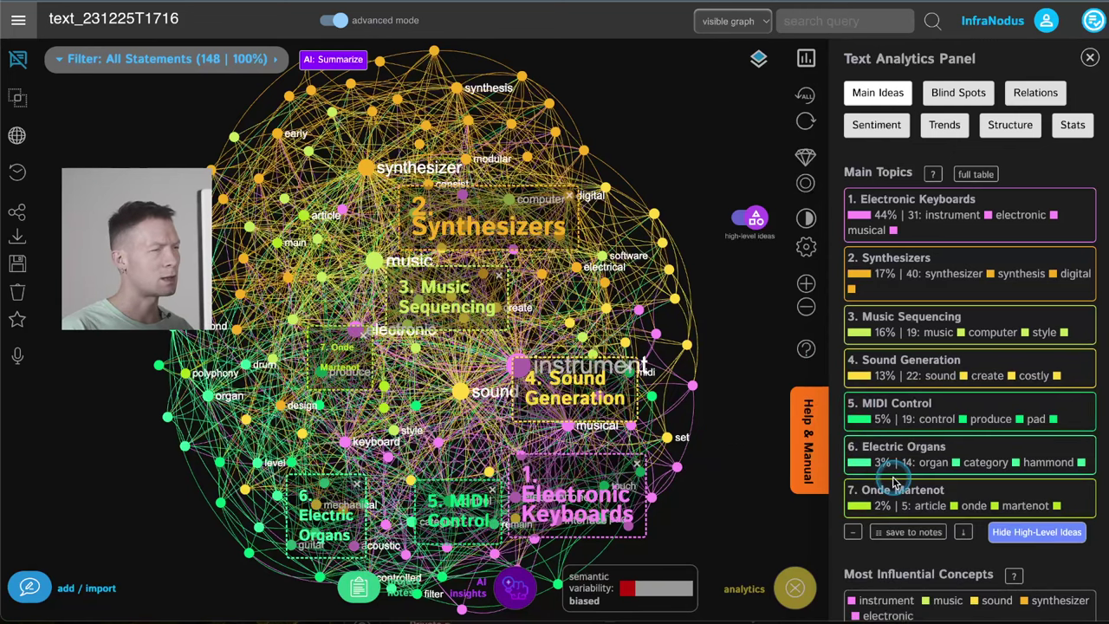
# Highlight the MIDI Control topic's cluster in the graph, examine its full list of keywords, and clear the topic filter
pyautogui.moveTo(472, 534); pyautogui.dragTo(538, 504)
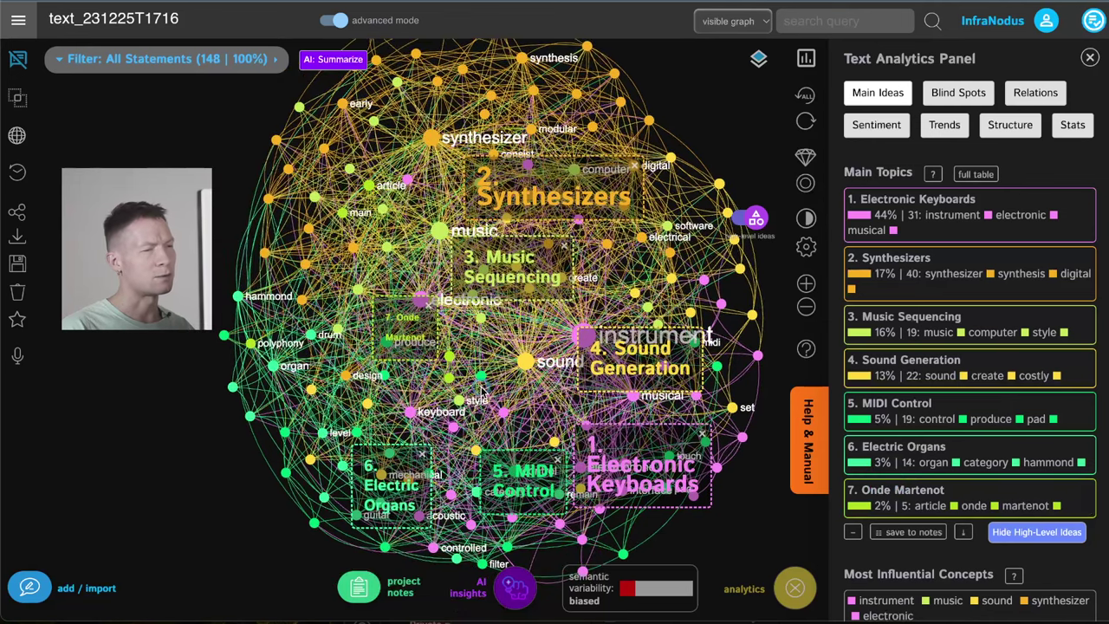
pyautogui.click(535, 476)
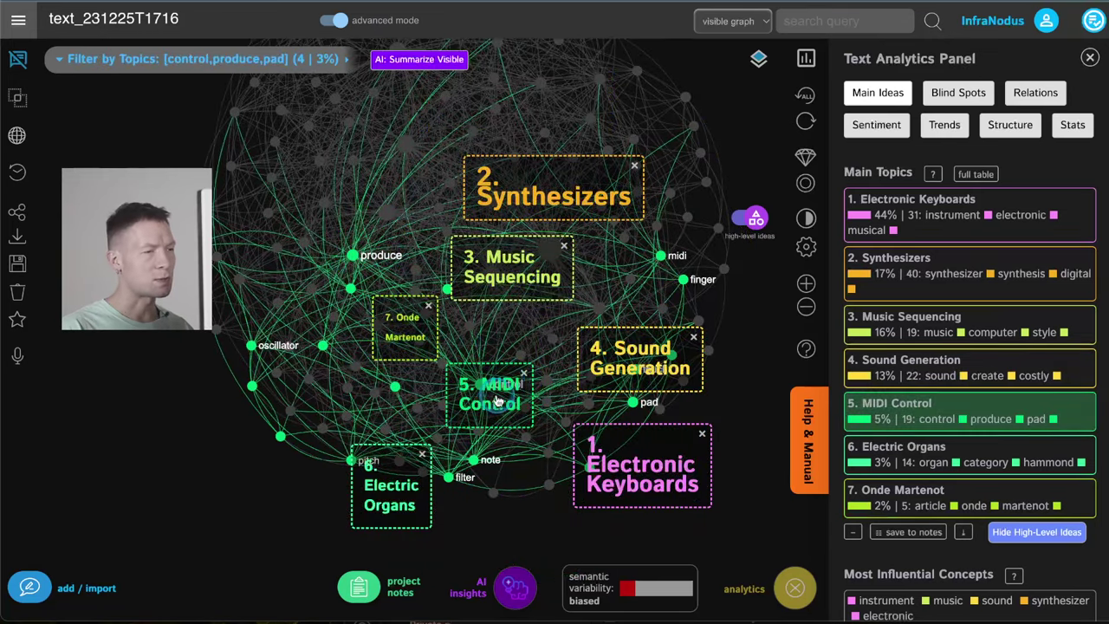
pyautogui.moveTo(510, 405); pyautogui.dragTo(514, 449)
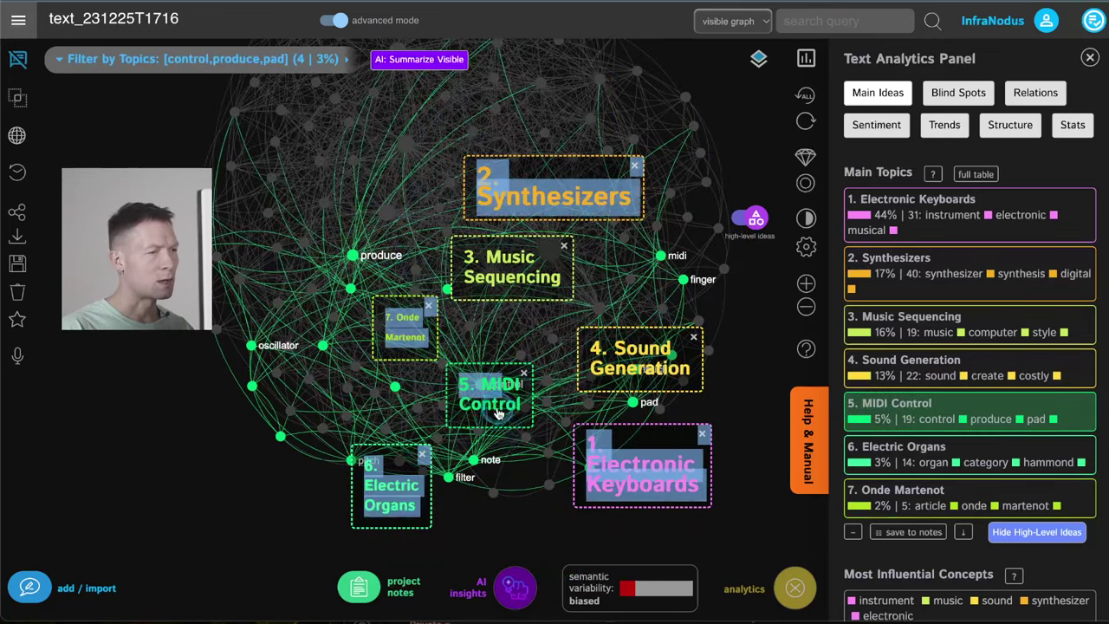
pyautogui.click(498, 415)
pyautogui.click(498, 415)
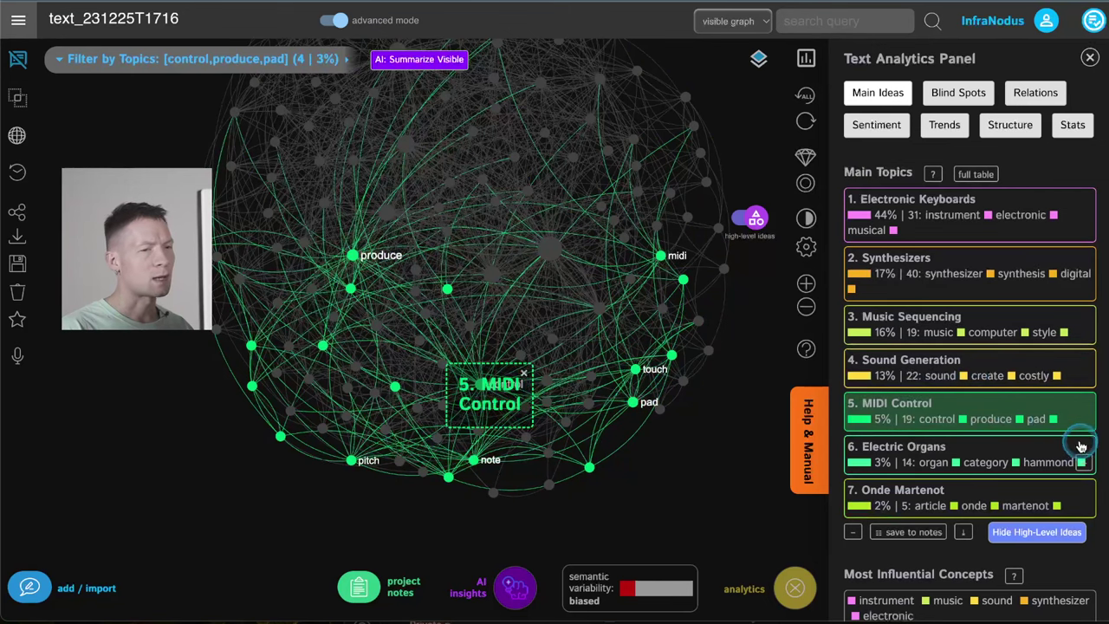
pyautogui.click(1087, 420)
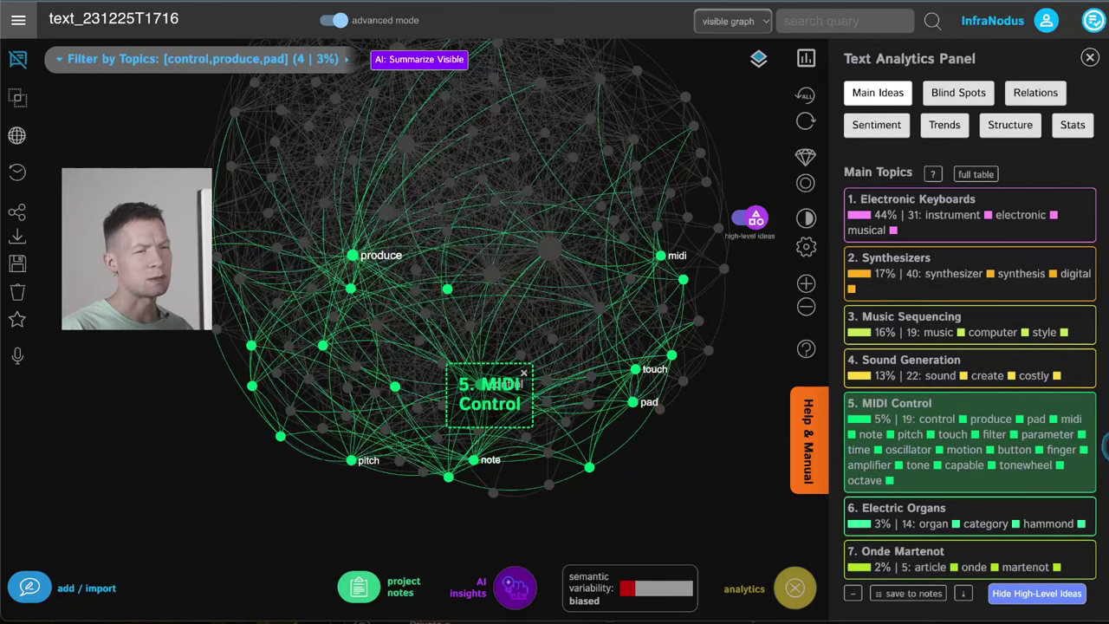
pyautogui.click(1085, 484)
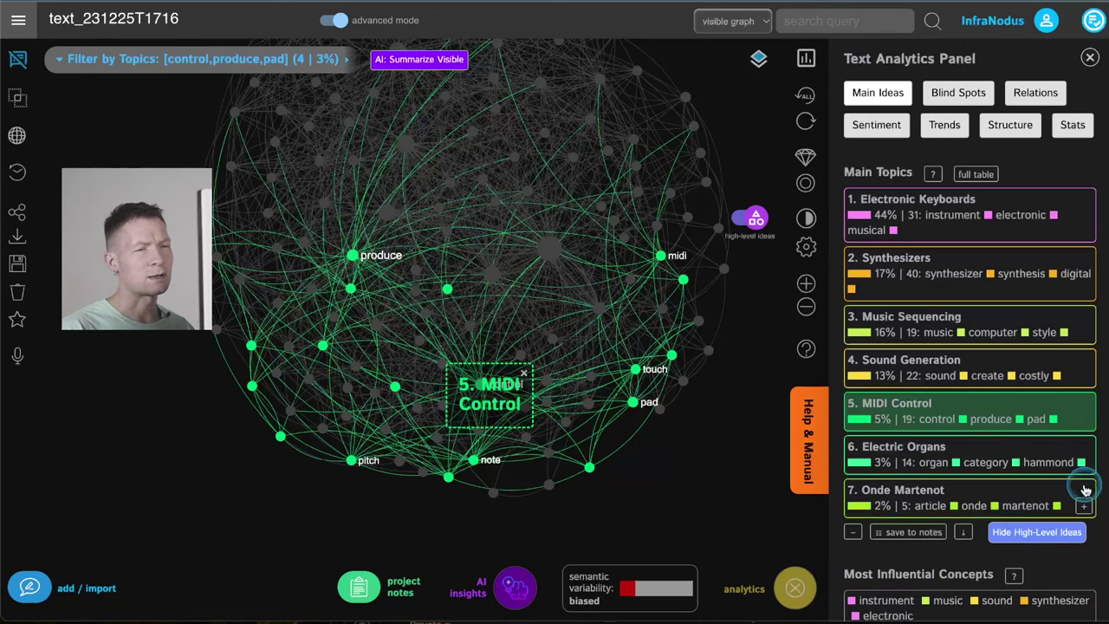
pyautogui.click(483, 391)
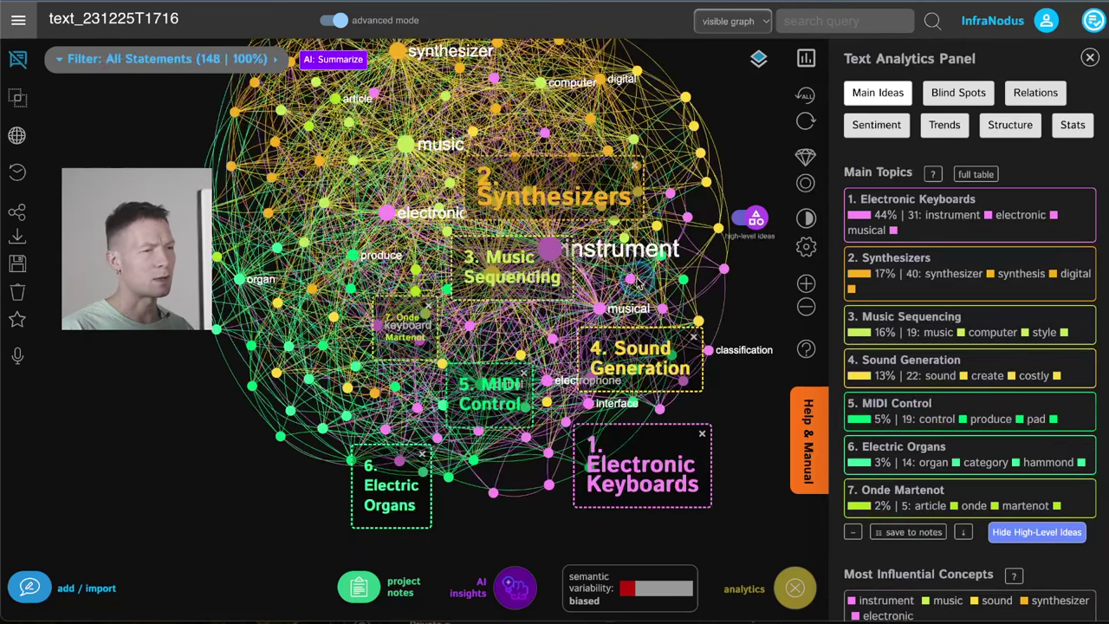
# Switch the graph to low-level ideas and collapse the main topics list back to the first four
pyautogui.click(750, 218)
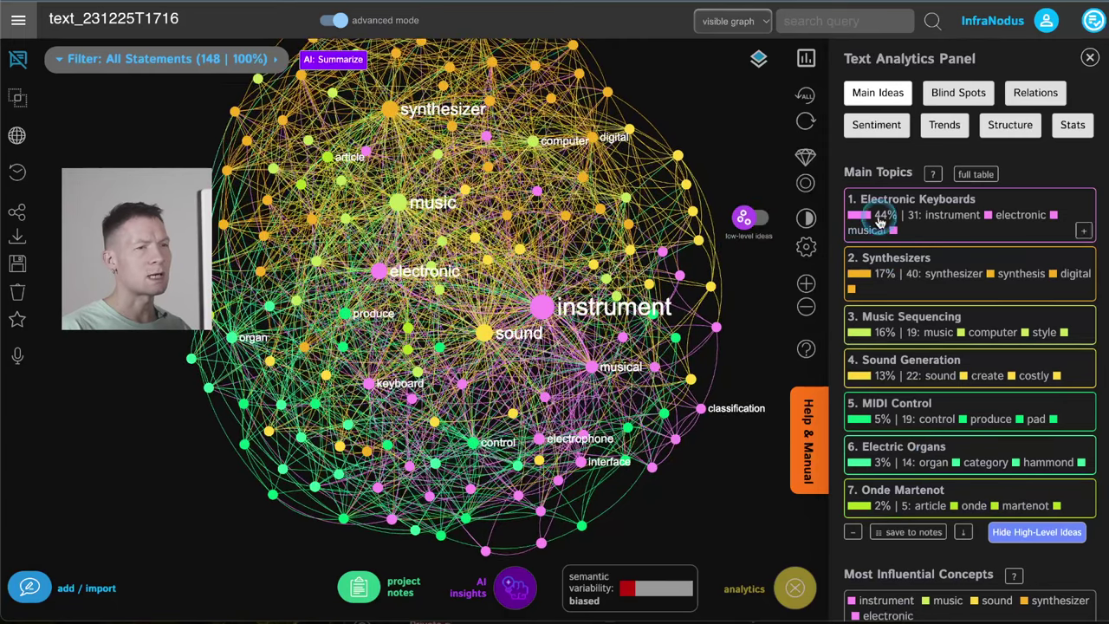
pyautogui.click(896, 102)
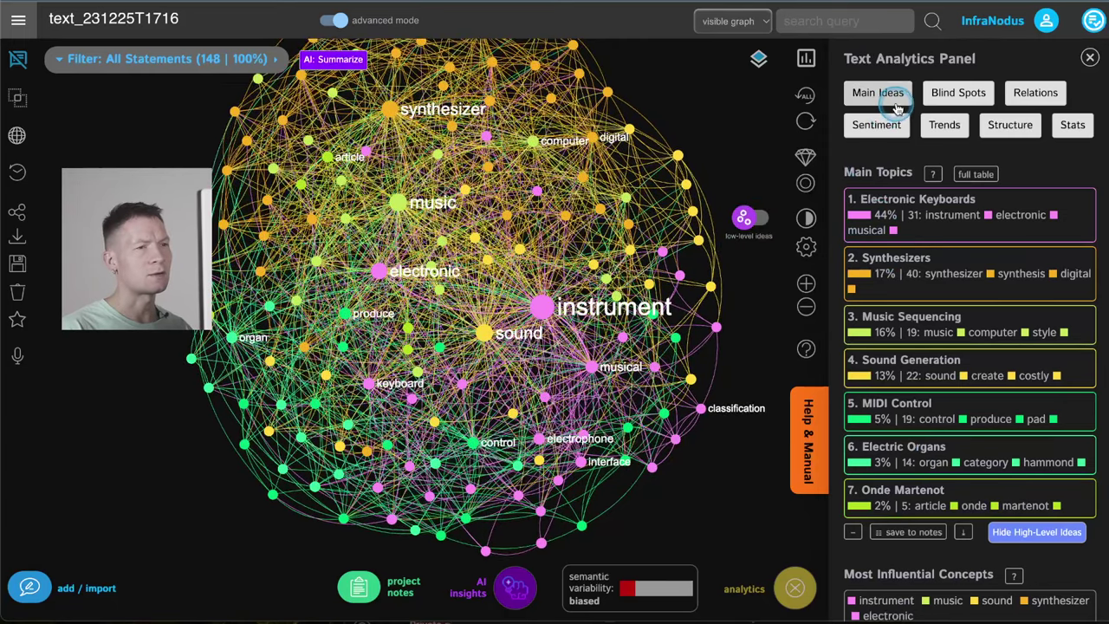
pyautogui.click(853, 531)
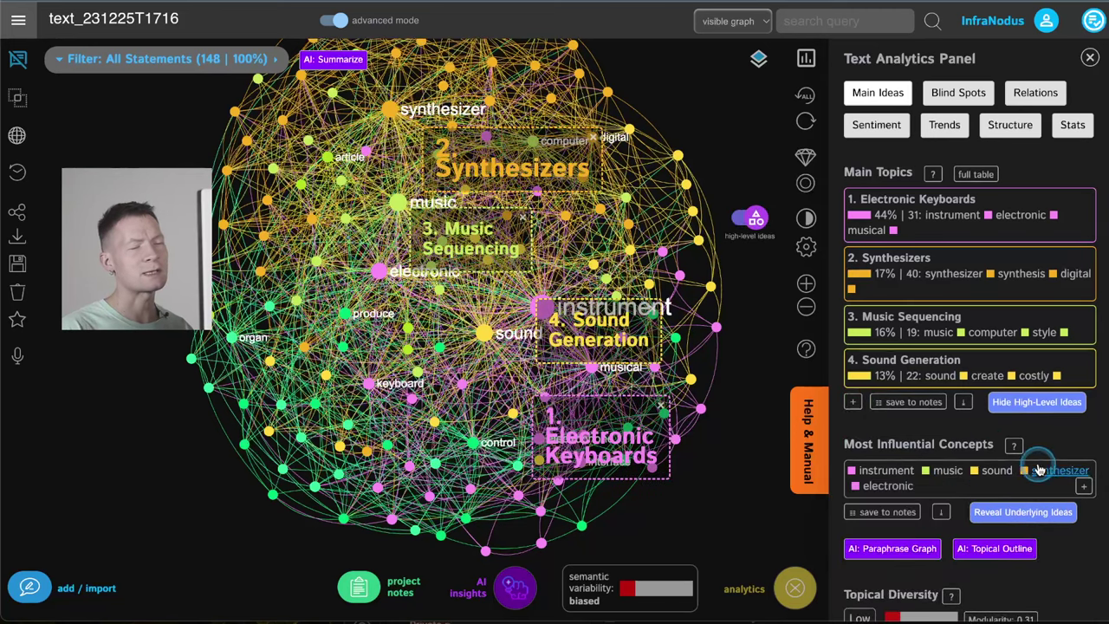
# Reveal the underlying ideas twice, removing the most influential concepts from the graph each time
pyautogui.click(1014, 514)
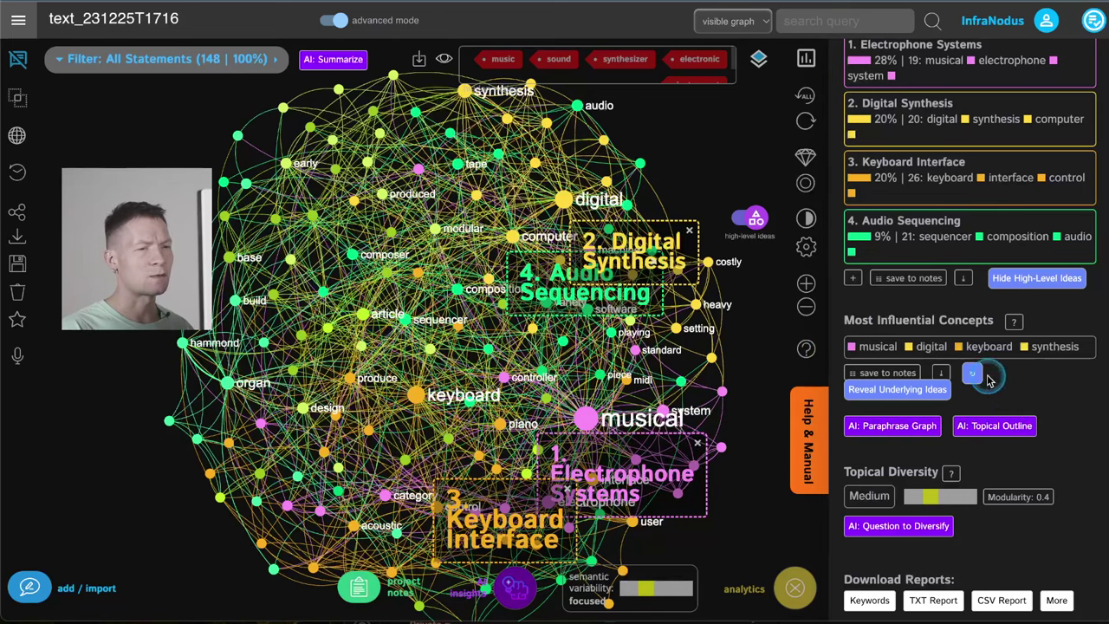
pyautogui.click(898, 391)
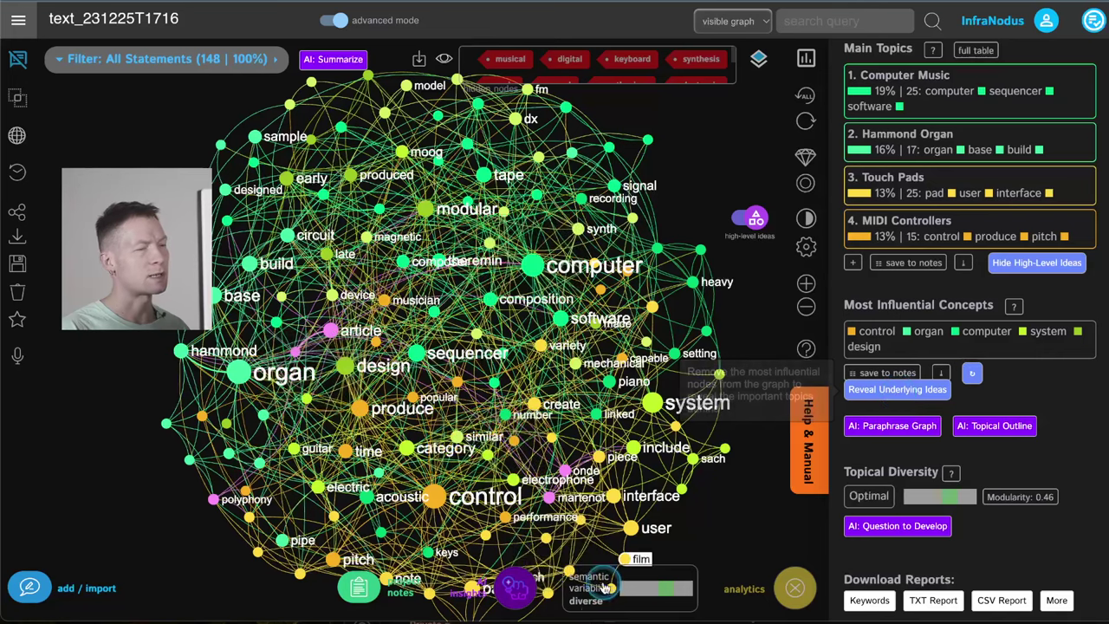
pyautogui.moveTo(673, 530); pyautogui.dragTo(617, 444)
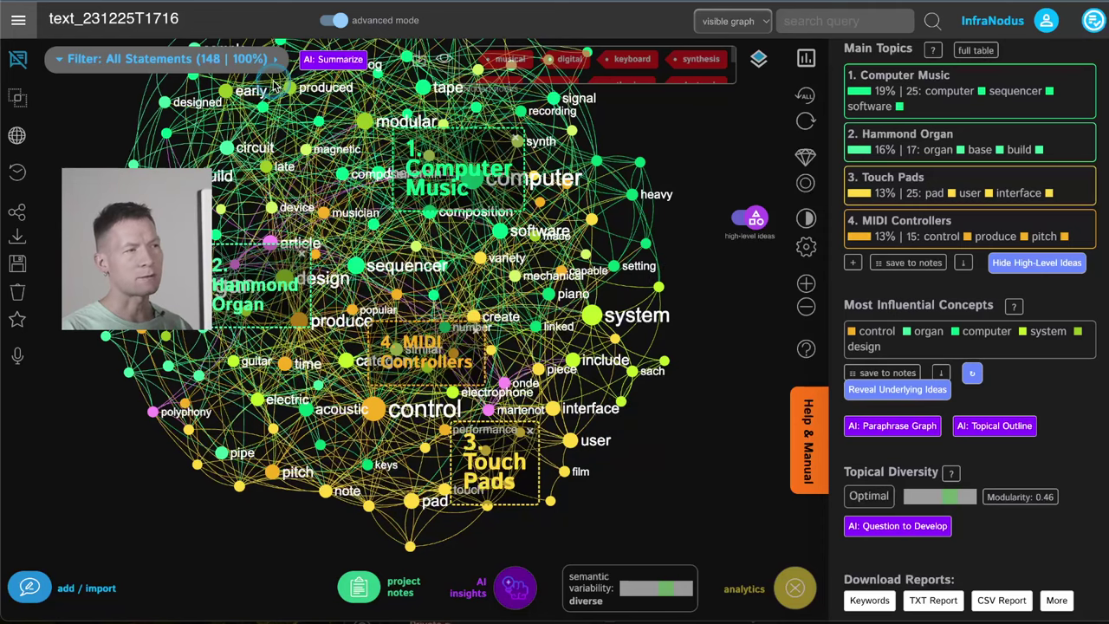
pyautogui.click(17, 21)
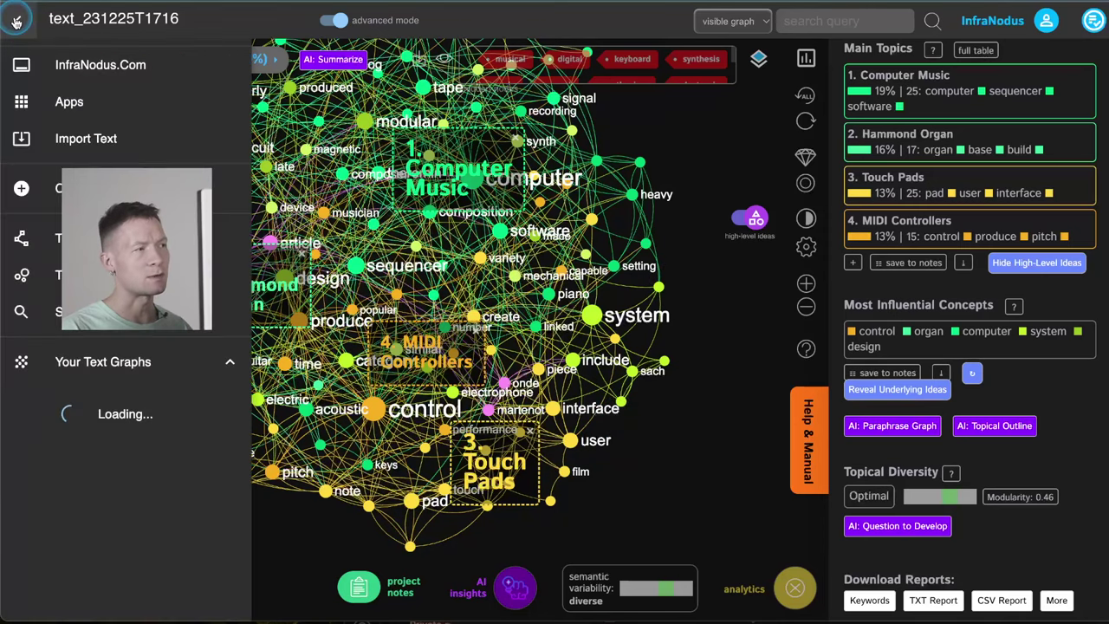
pyautogui.click(69, 101)
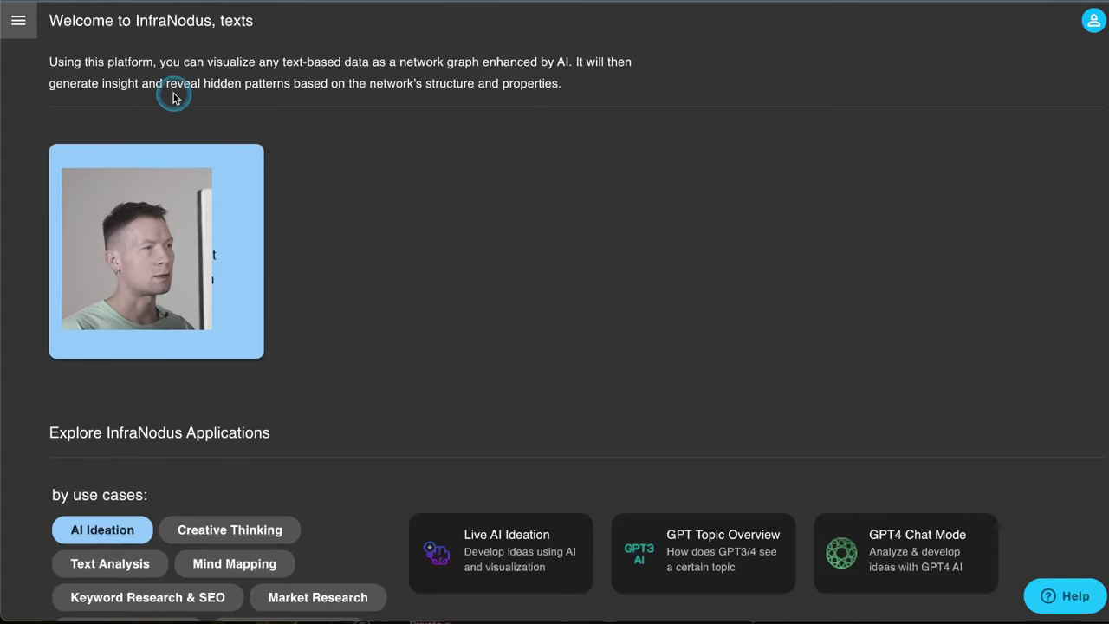
pyautogui.click(216, 260)
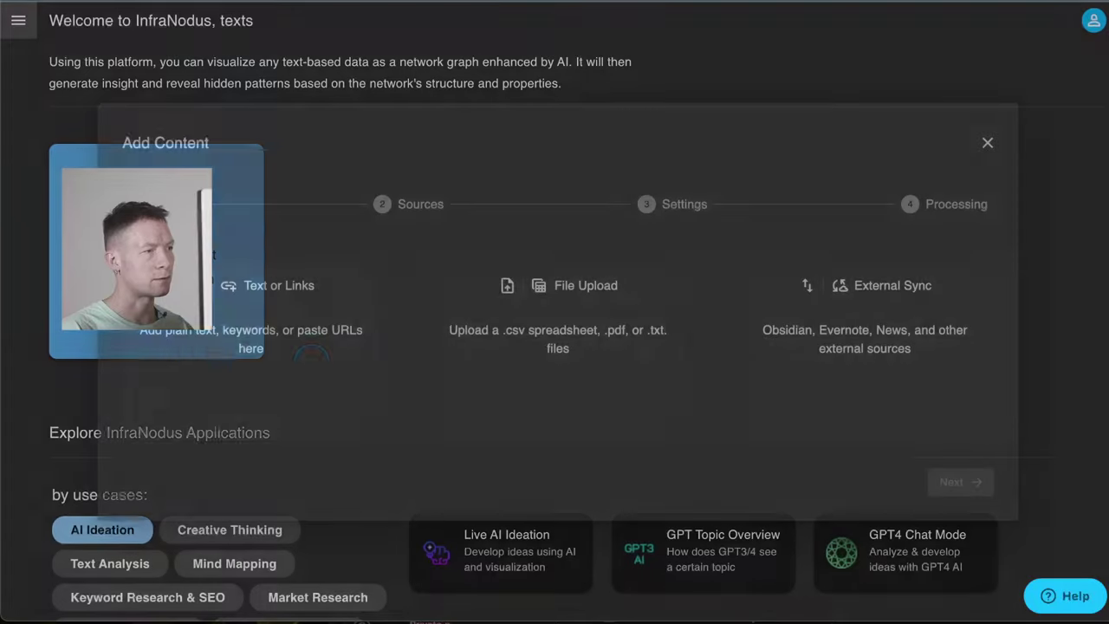
pyautogui.click(248, 381)
pyautogui.write('https://en.wikipedia.org/wiki/Electronic_musical_instrument')
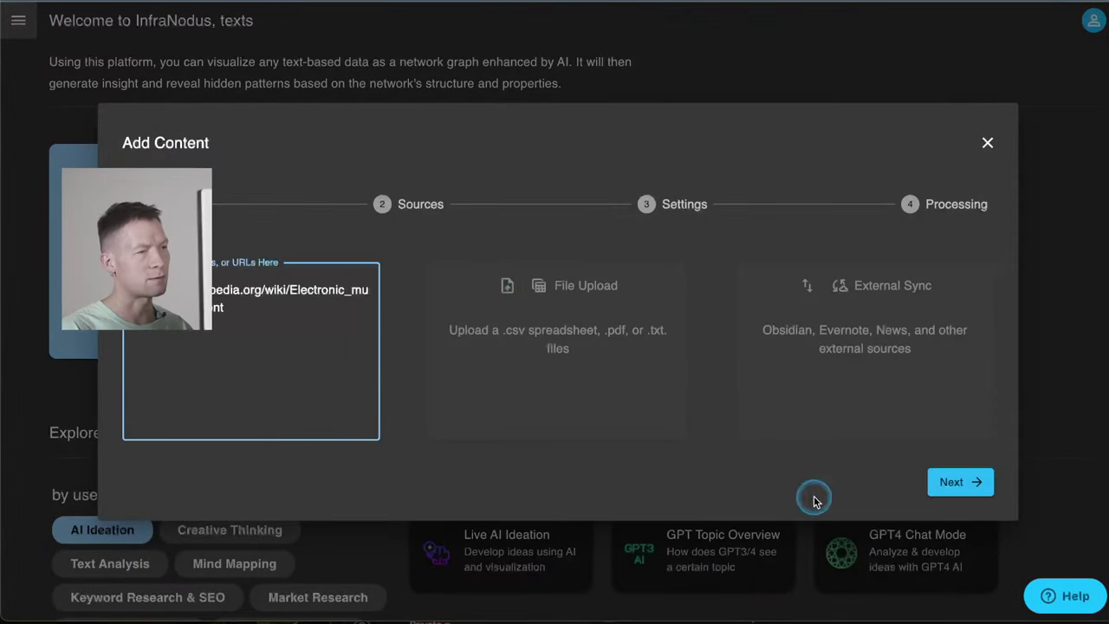
pyautogui.click(958, 482)
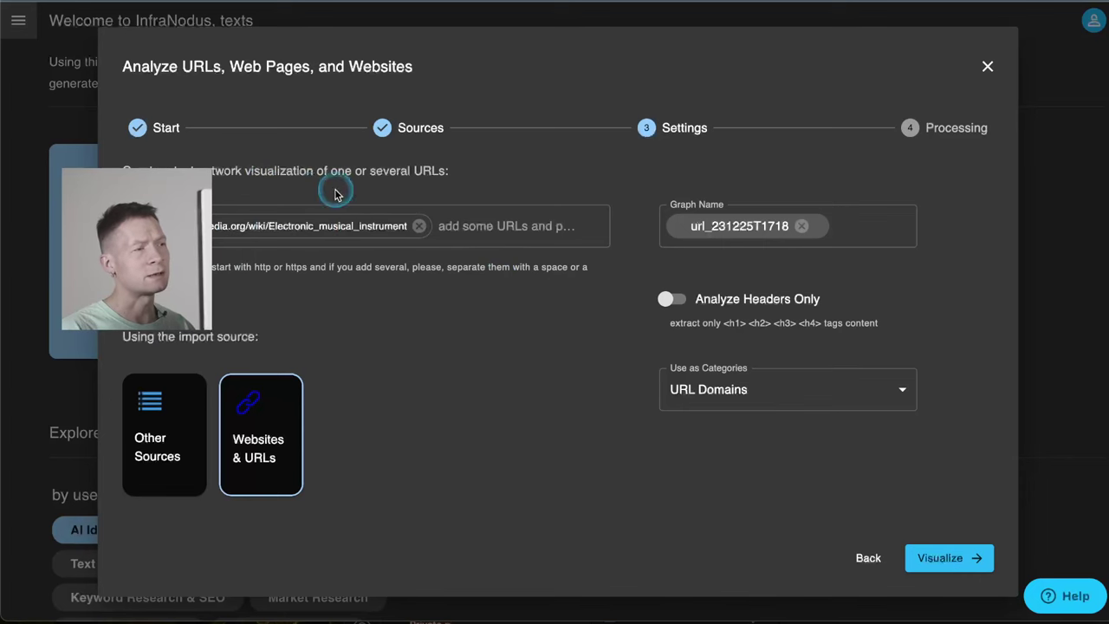
# Visualize the Wikipedia page as a graph, keeping URL Domains as categories, and close the statement editor
pyautogui.click(485, 238)
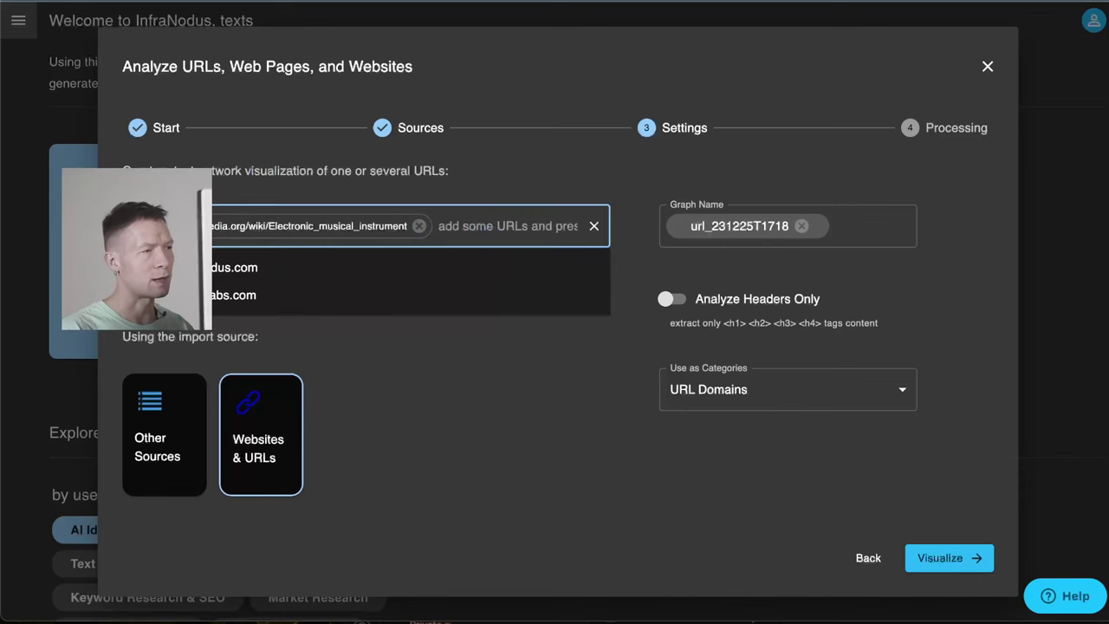
pyautogui.click(410, 408)
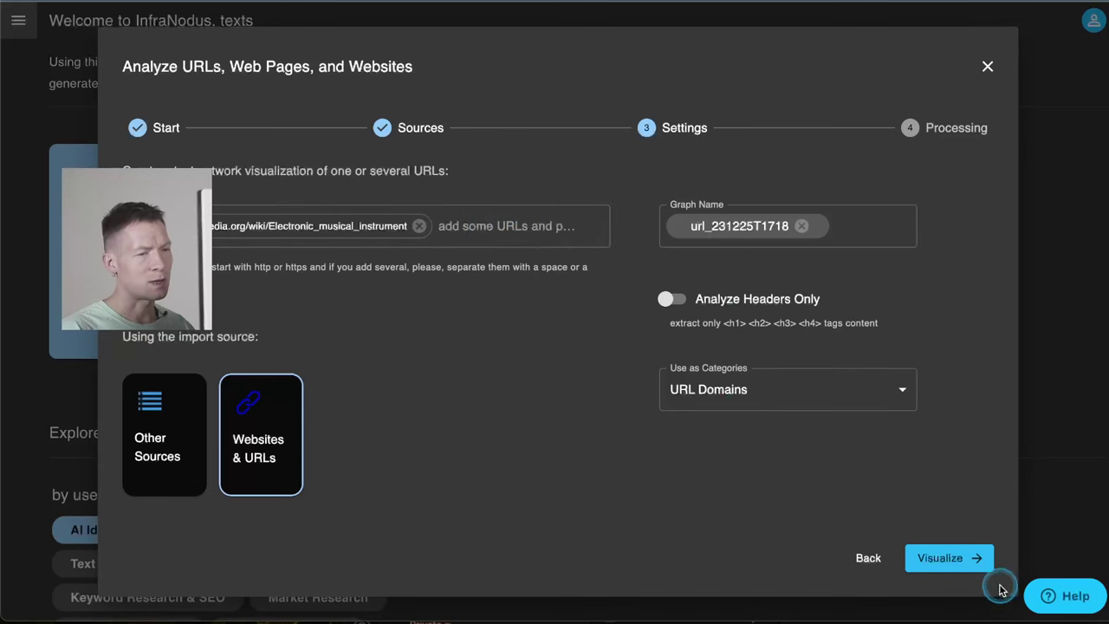
pyautogui.click(953, 561)
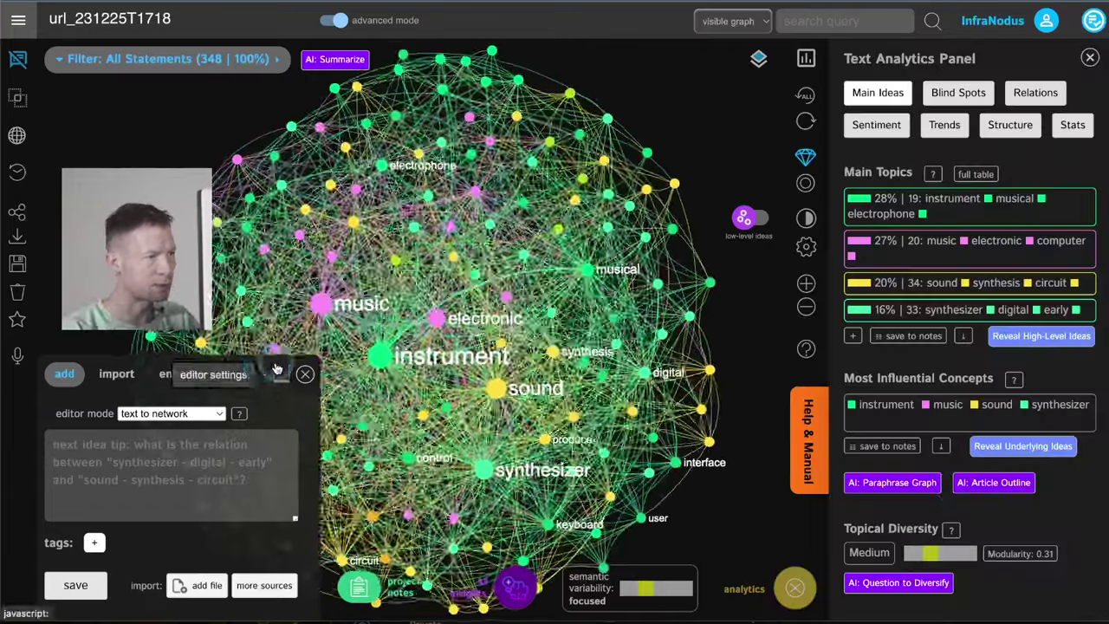
pyautogui.click(308, 373)
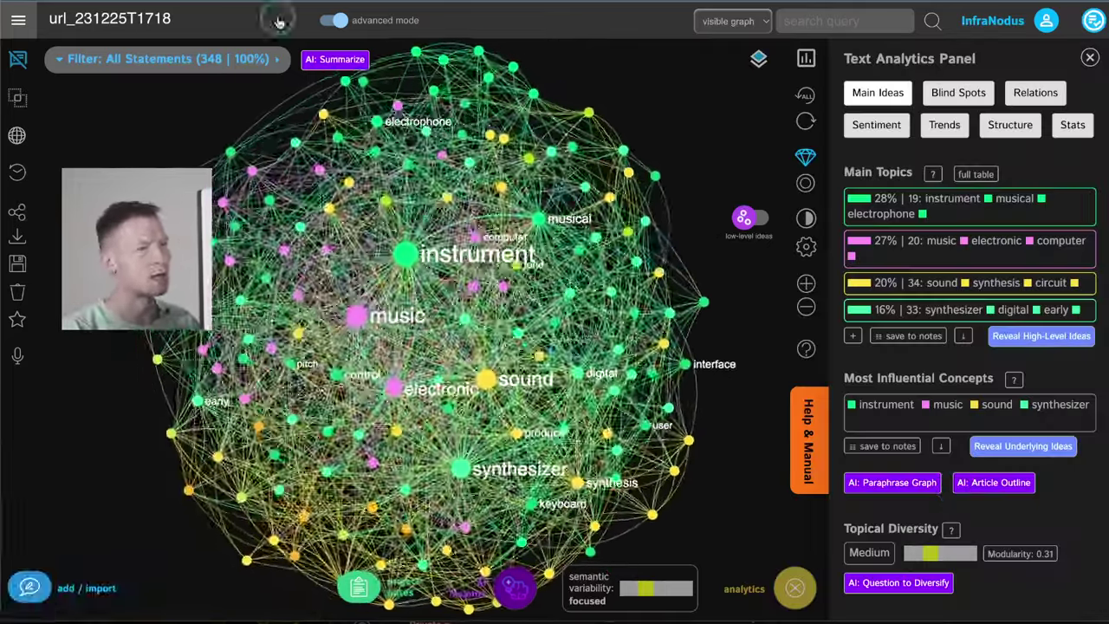
pyautogui.click(130, 58)
pyautogui.click(126, 97)
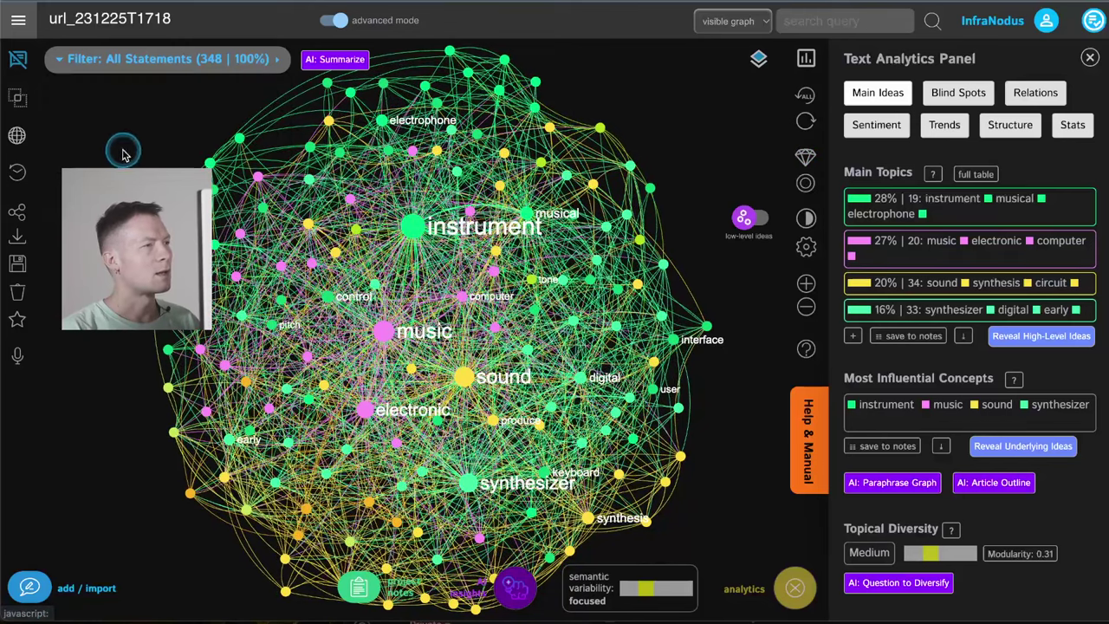
# Start another content import with the topic "electronic musical instrument" and proceed to the source selection
pyautogui.click(23, 33)
pyautogui.click(87, 109)
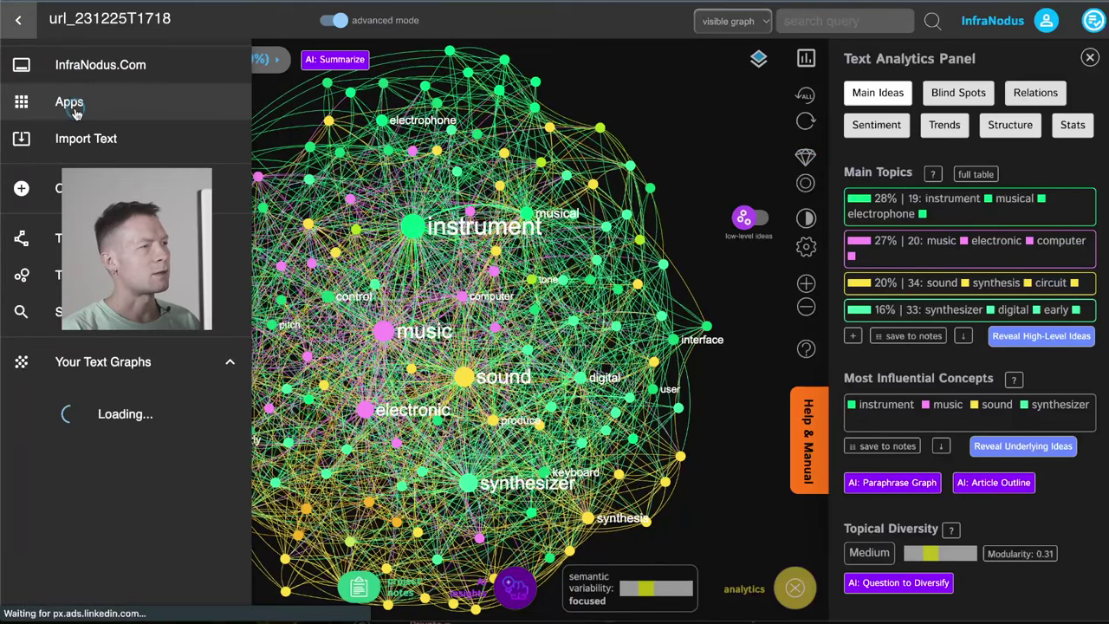
pyautogui.click(173, 156)
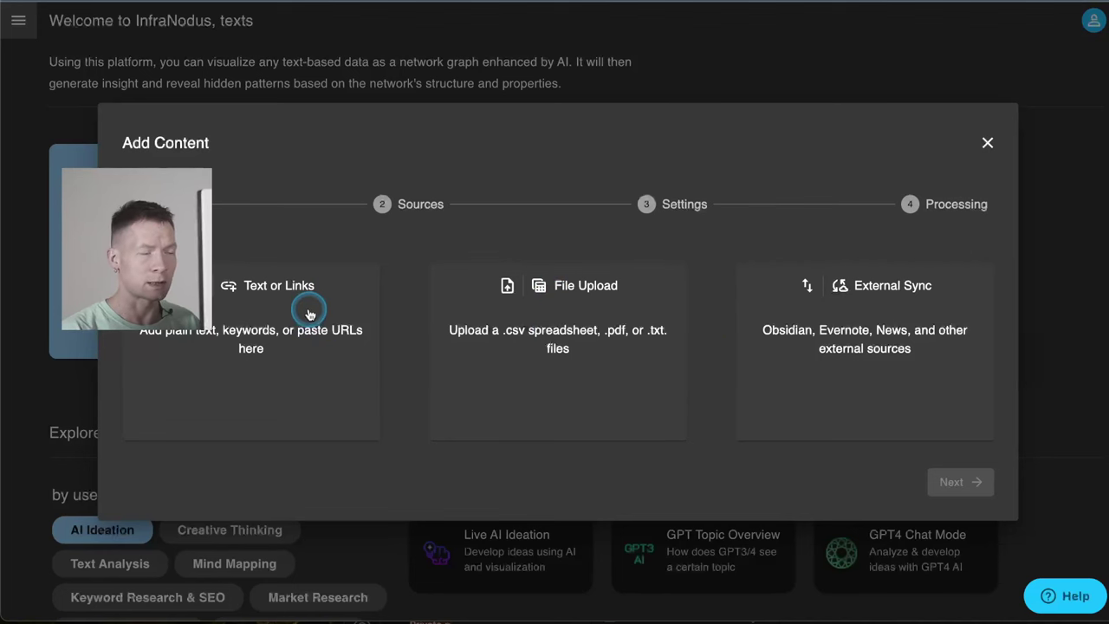
pyautogui.click(309, 313)
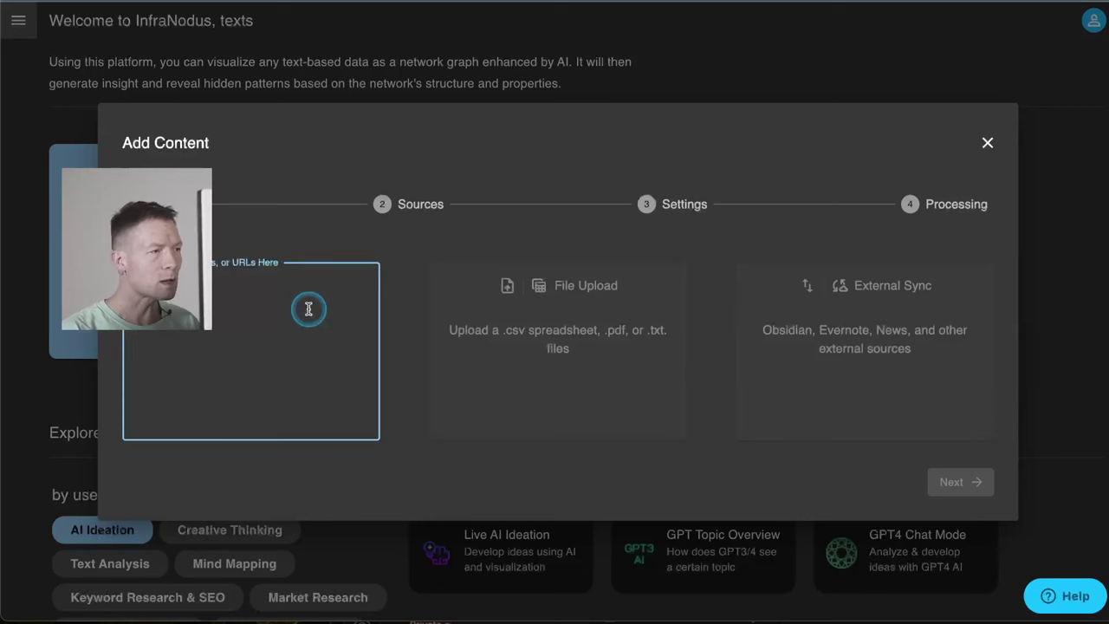
pyautogui.click(416, 317)
pyautogui.click(291, 329)
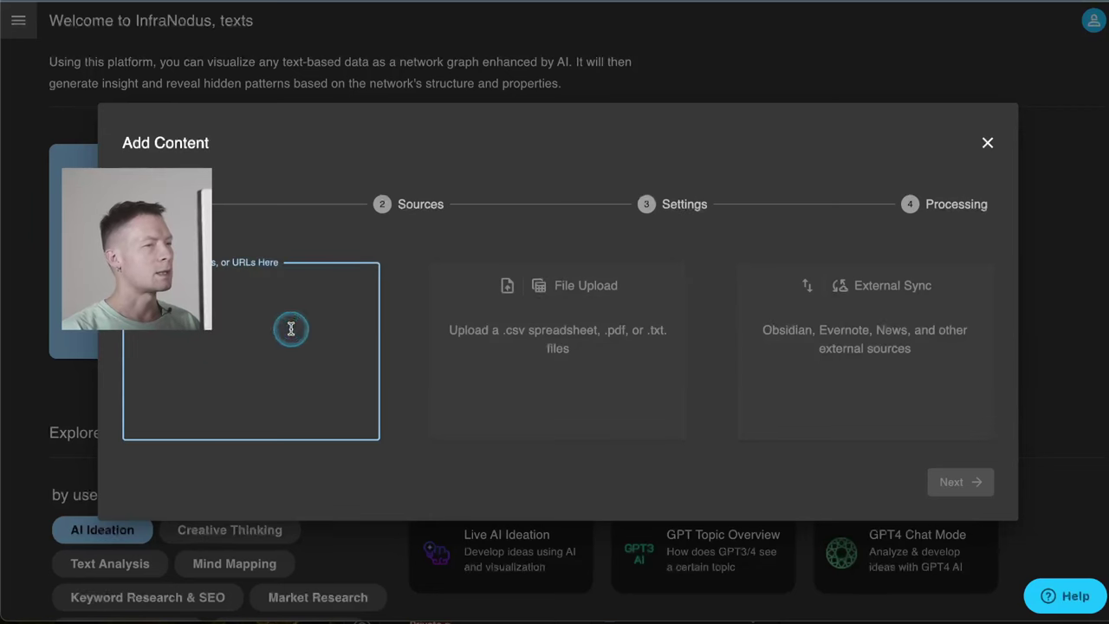
pyautogui.click(412, 245)
pyautogui.click(333, 313)
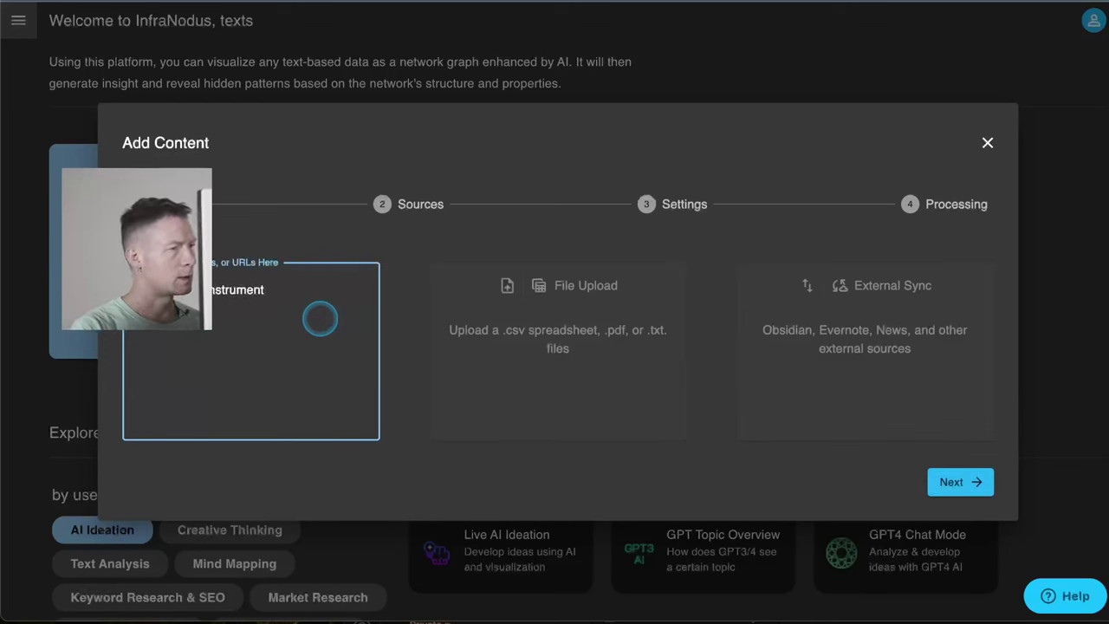
pyautogui.click(944, 481)
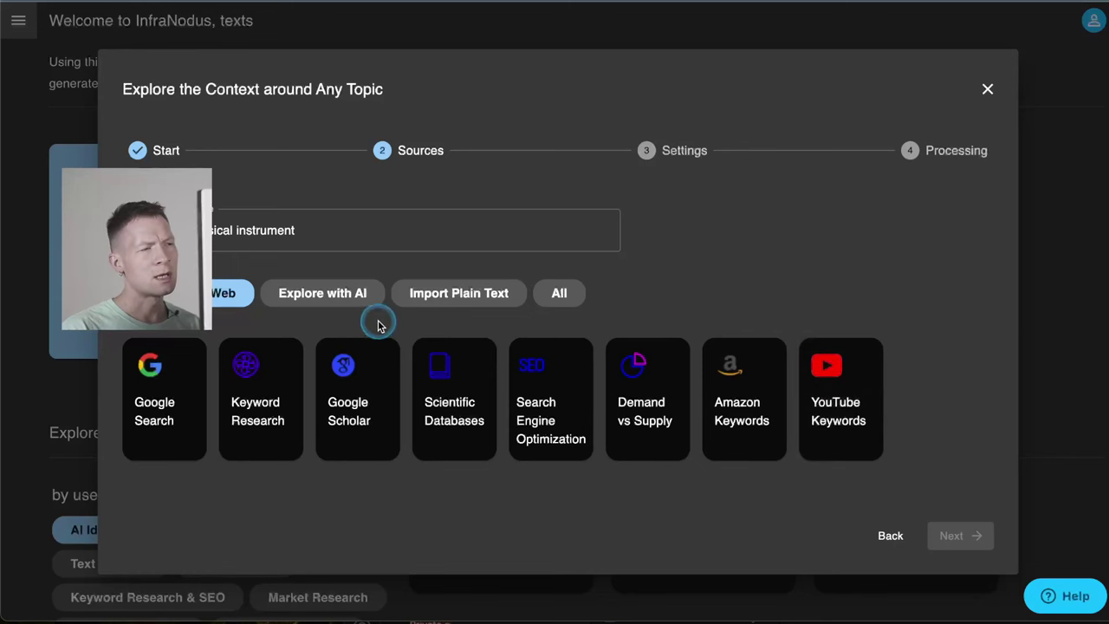
# Choose YouTube Keywords as the source and visualize the search results as the graph youtube_electronic-musical without advanced settings
pyautogui.click(837, 416)
pyautogui.click(309, 235)
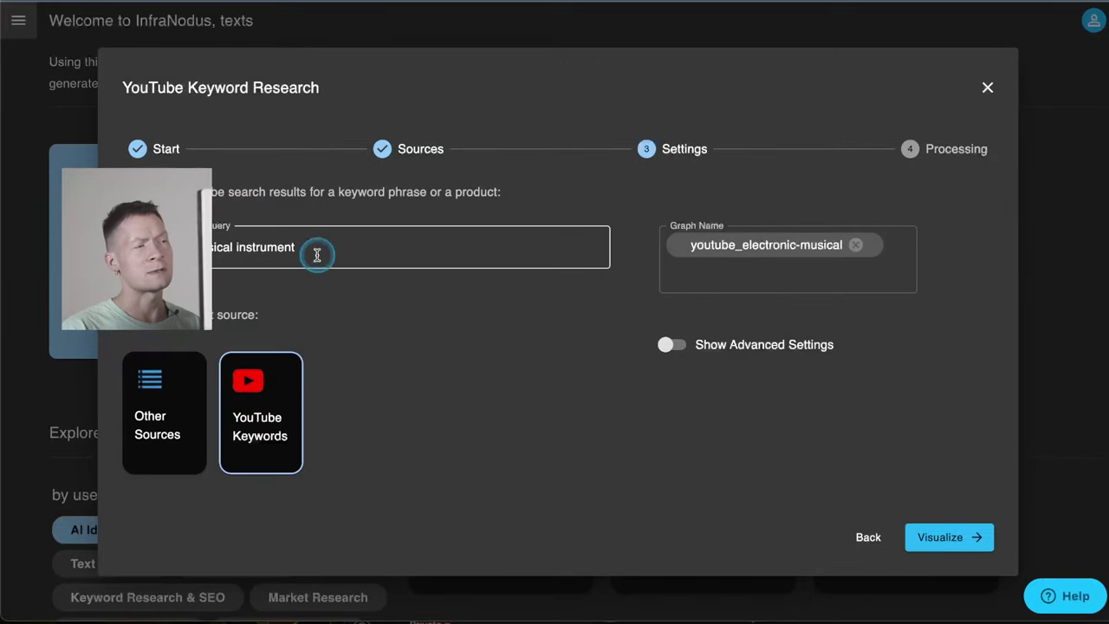
pyautogui.click(317, 254)
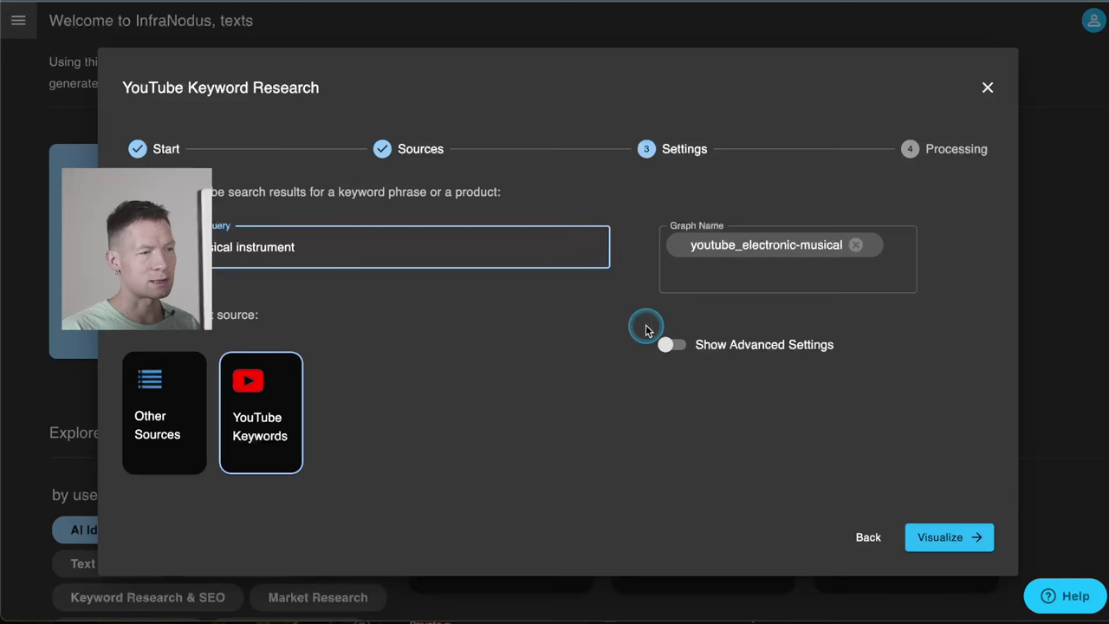
pyautogui.click(673, 345)
pyautogui.click(673, 333)
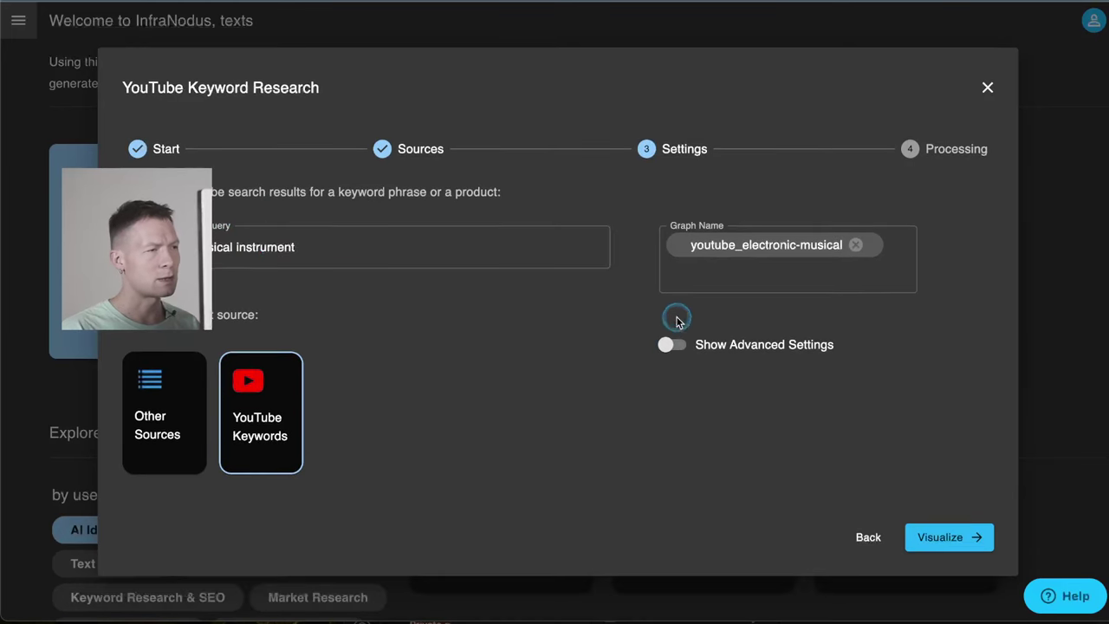
pyautogui.click(944, 547)
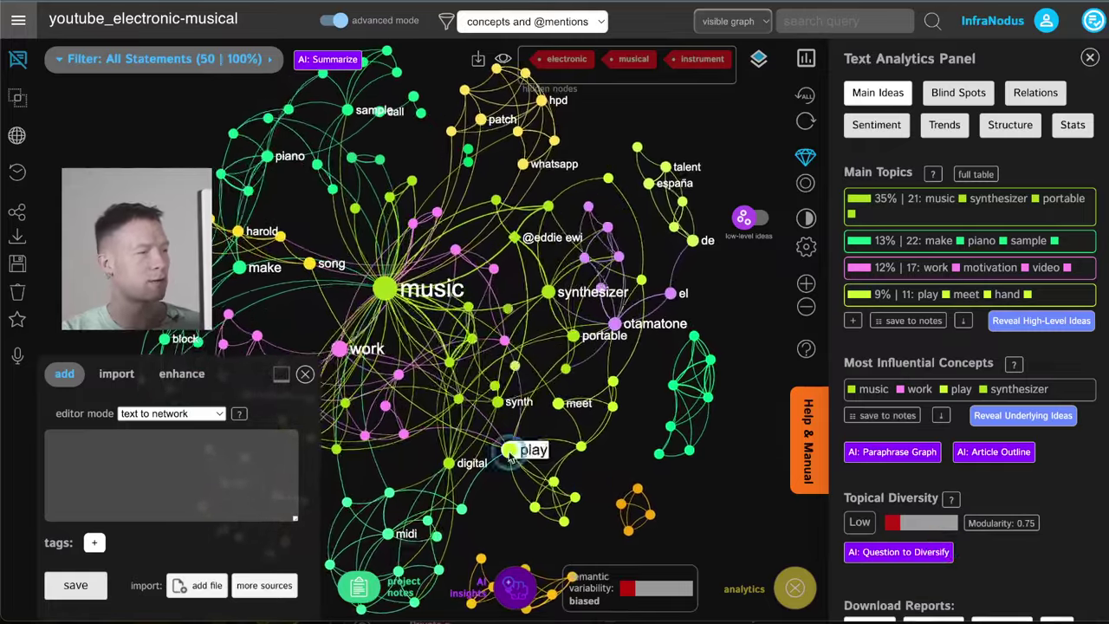
# Close the statement editor and hide the "music" concept from the YouTube graph
pyautogui.click(305, 373)
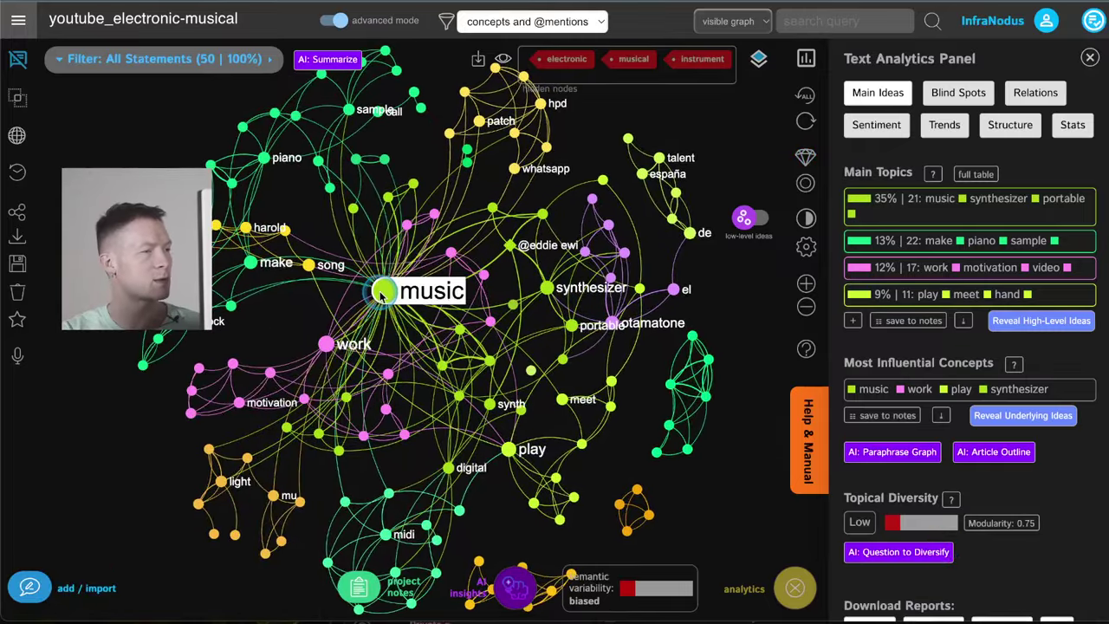
pyautogui.click(381, 295)
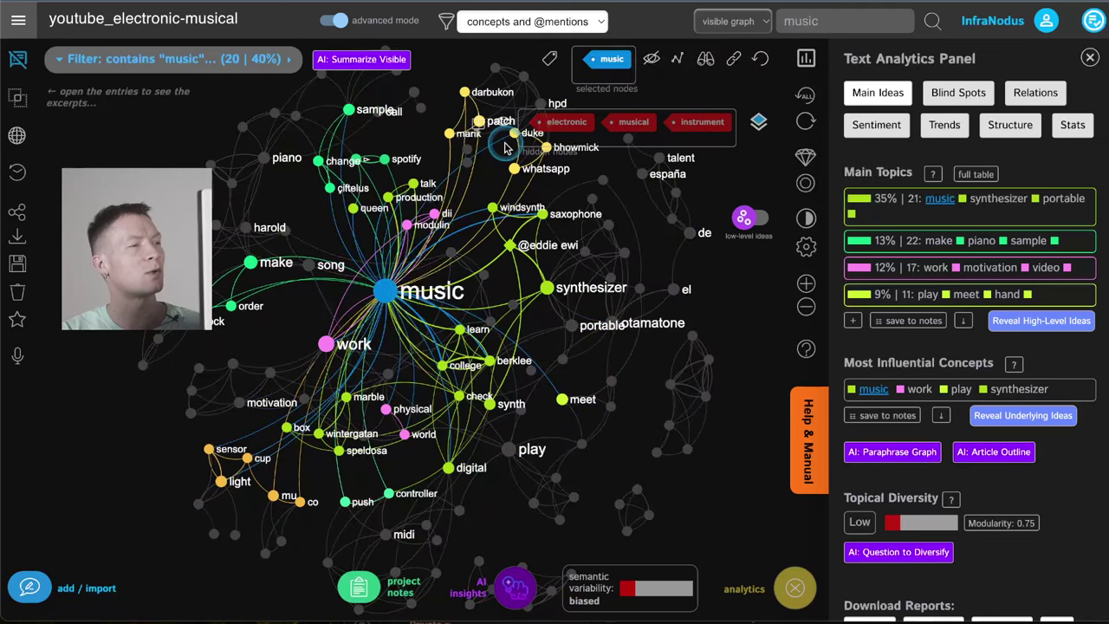
pyautogui.click(654, 54)
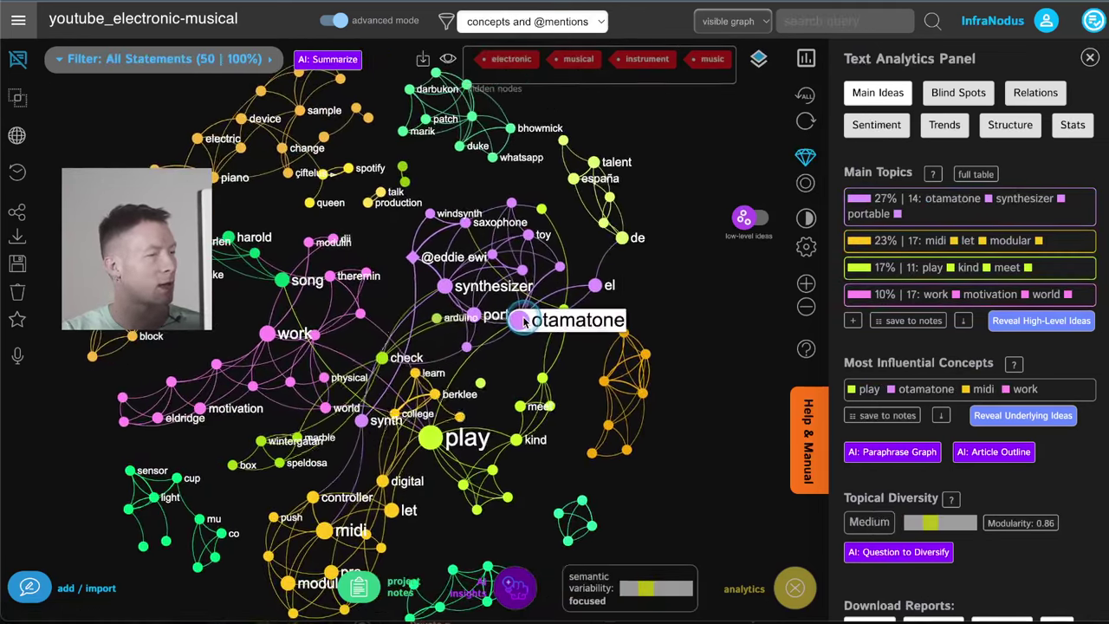
# Select the "otamatone" concept, explore it beyond this context with GPT4 Chat, and close the AI response
pyautogui.click(527, 323)
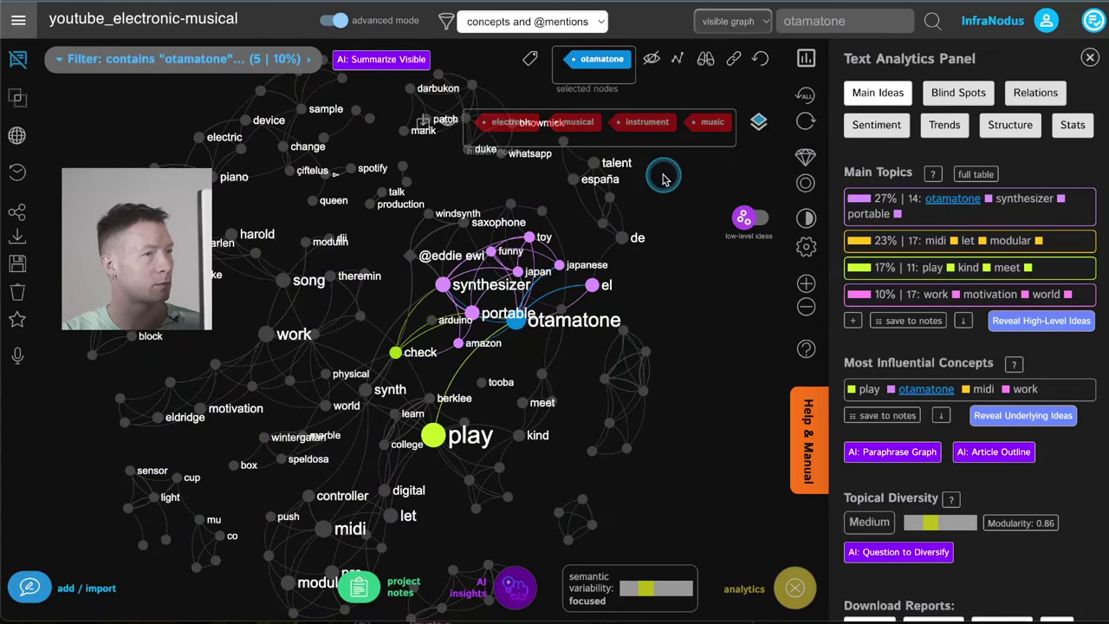
pyautogui.click(706, 59)
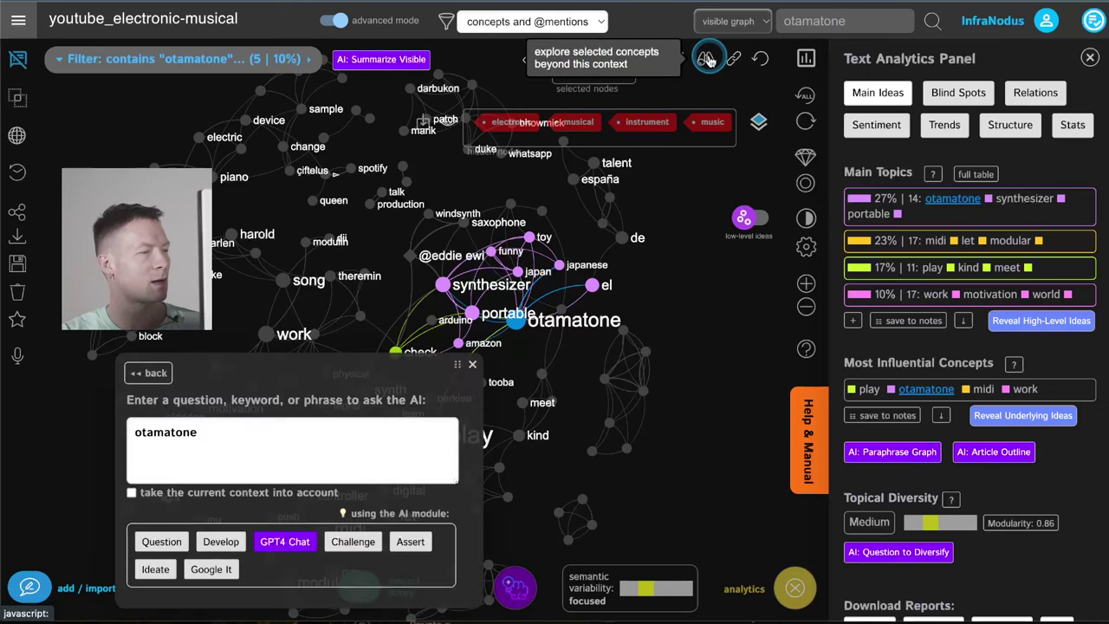
pyautogui.click(291, 547)
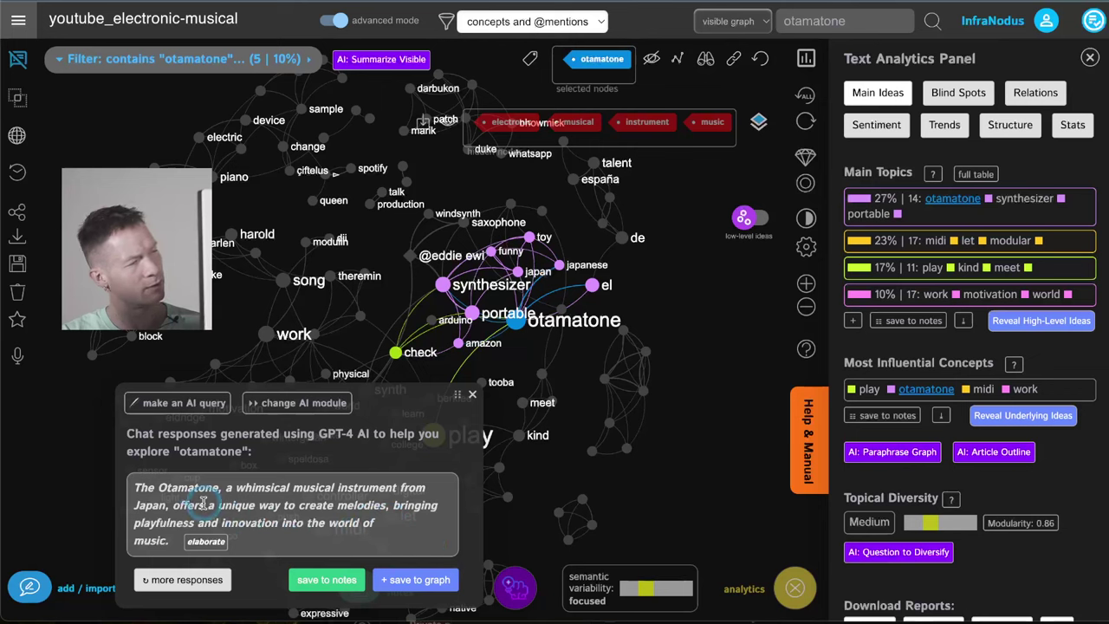
pyautogui.click(473, 398)
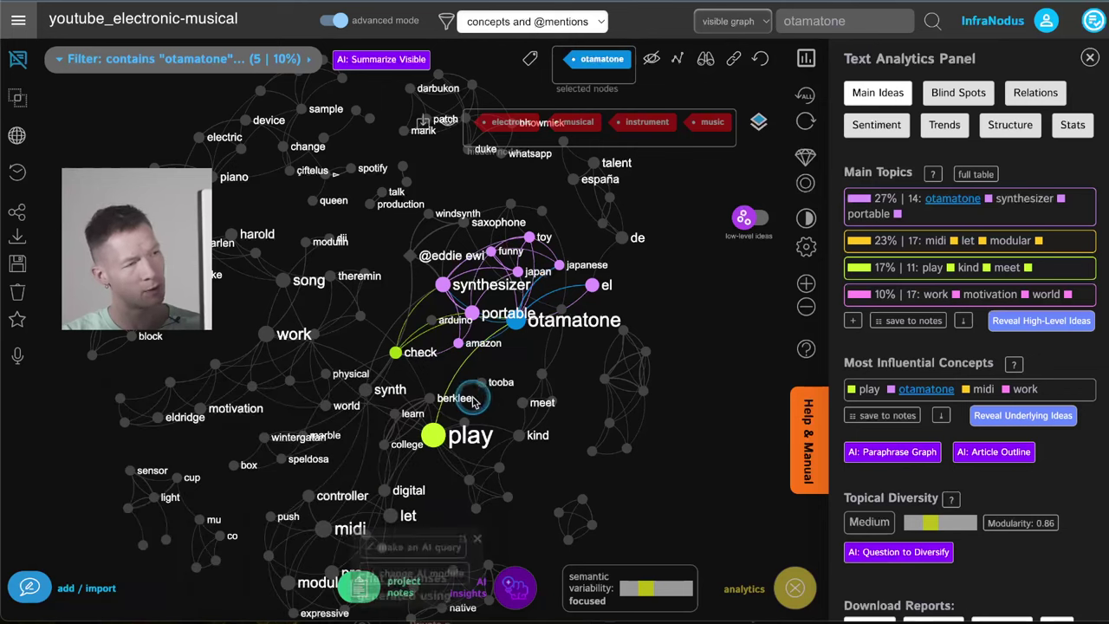
# Clear the "otamatone" selection, examine the connections of the "work" concept, and deselect it
pyautogui.click(526, 320)
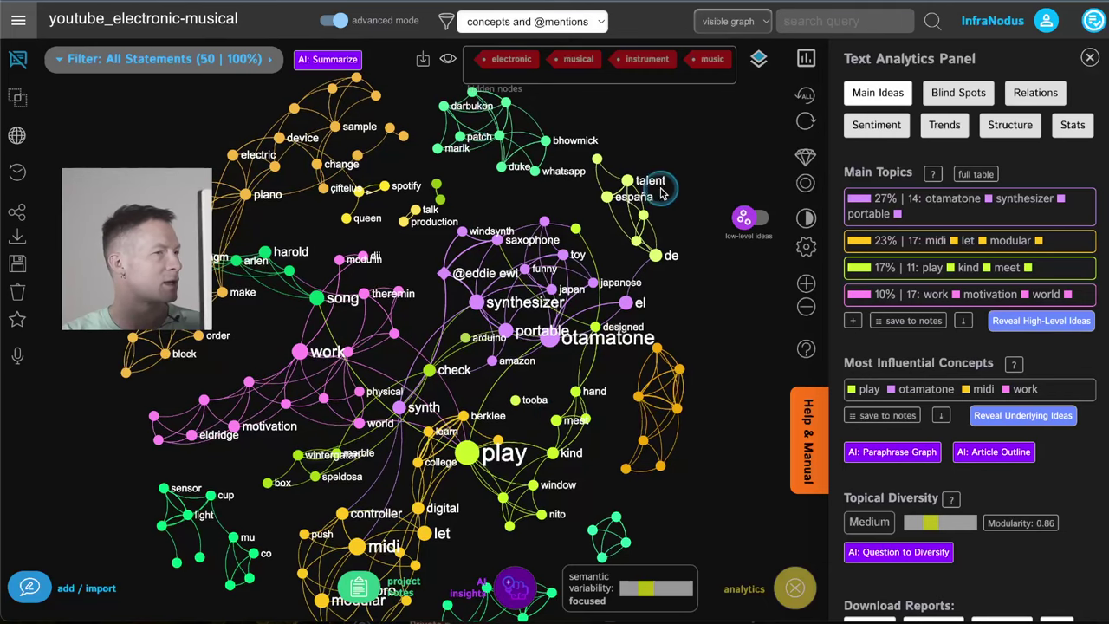
pyautogui.click(303, 356)
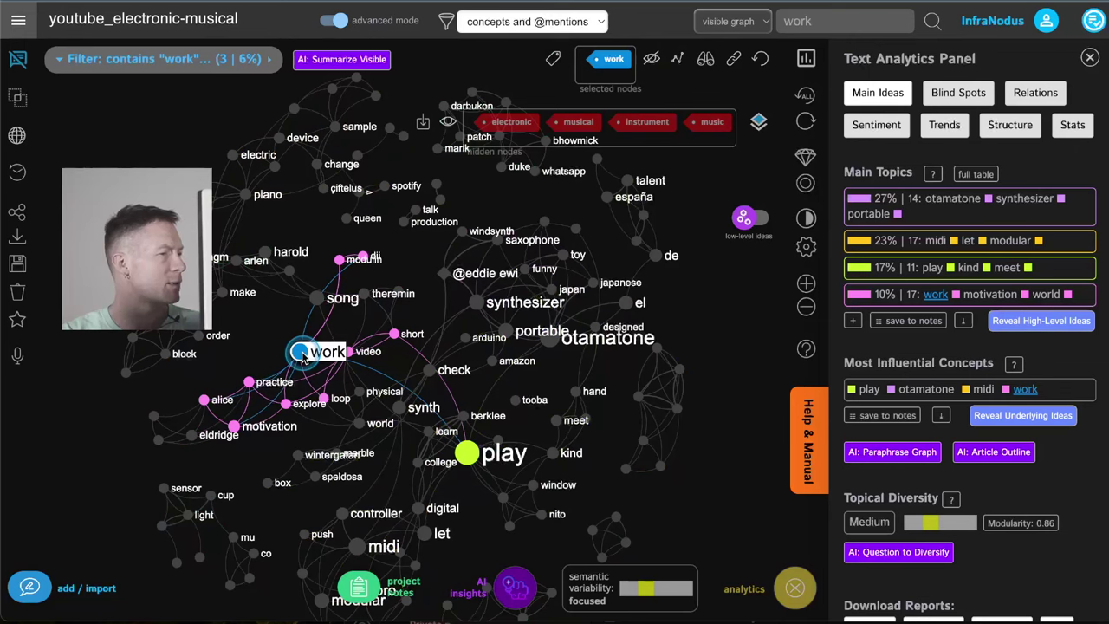
pyautogui.click(303, 356)
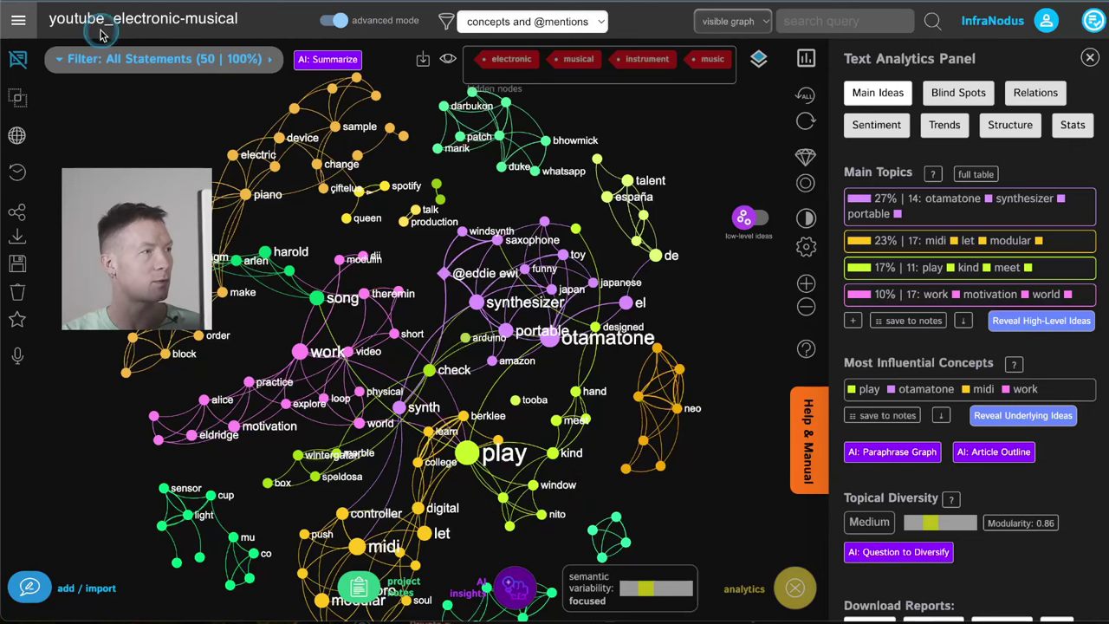
# Go to the apps page and start adding new content through File Upload
pyautogui.click(18, 19)
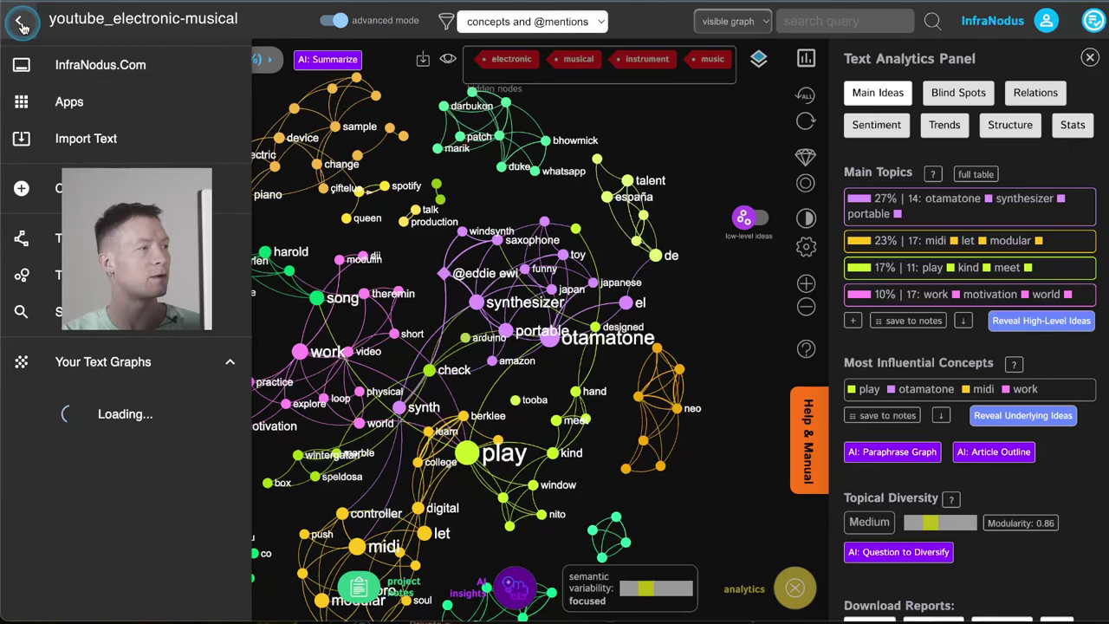
pyautogui.click(68, 102)
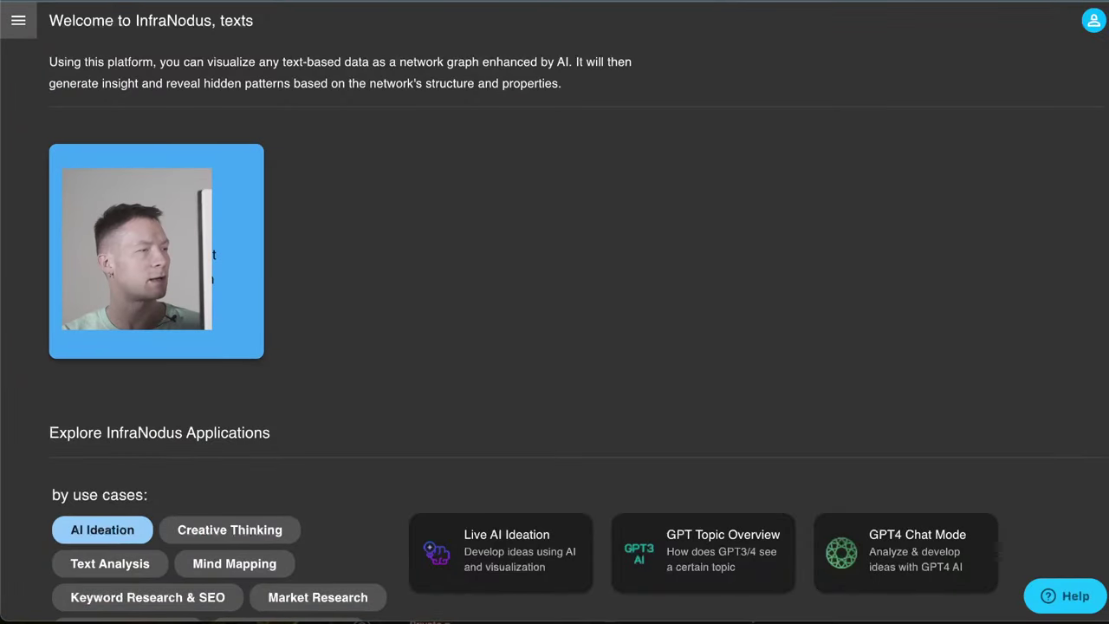
pyautogui.click(237, 251)
pyautogui.click(556, 359)
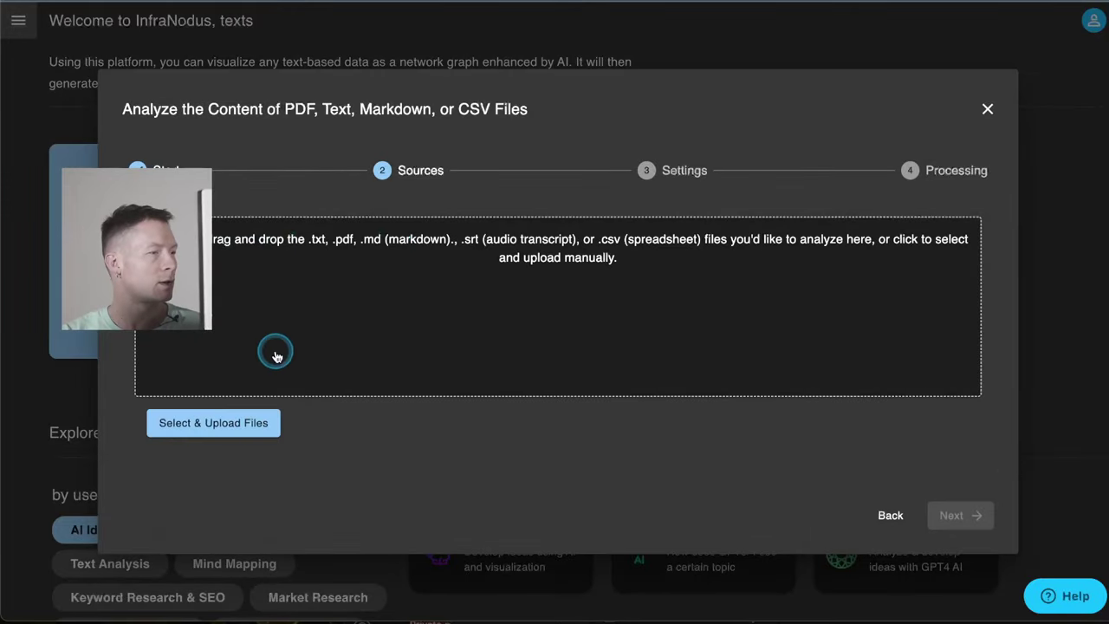
# Choose Note_20231225_1606.txt from the Ideation folder as the file to analyze
pyautogui.click(212, 429)
pyautogui.click(431, 298)
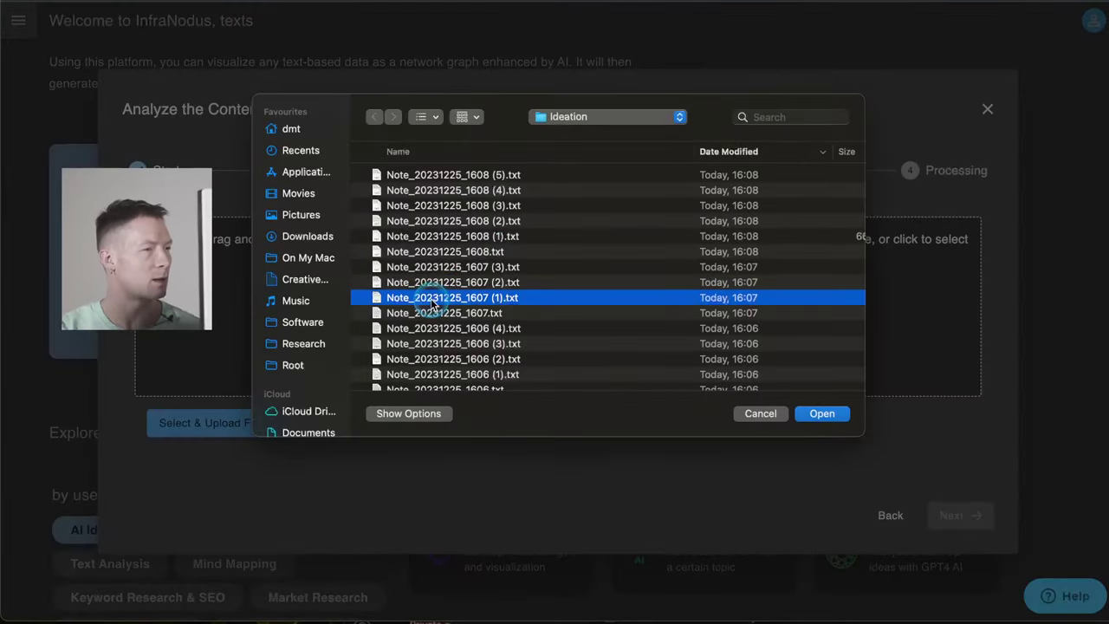
pyautogui.hscroll(5, 639, 310)
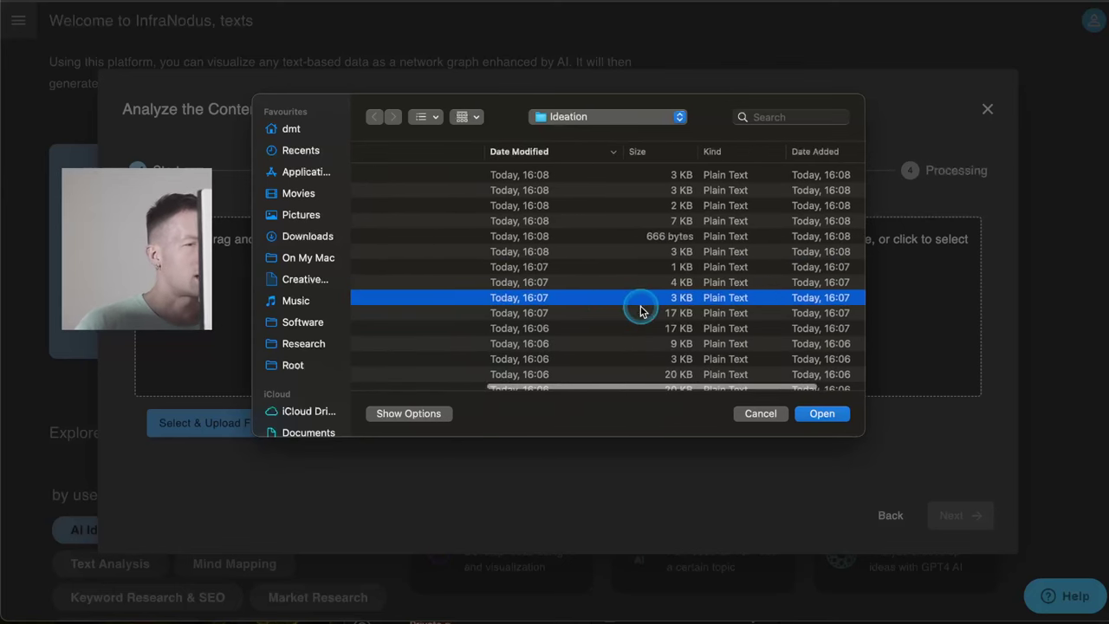
pyautogui.hscroll(-2, 639, 310)
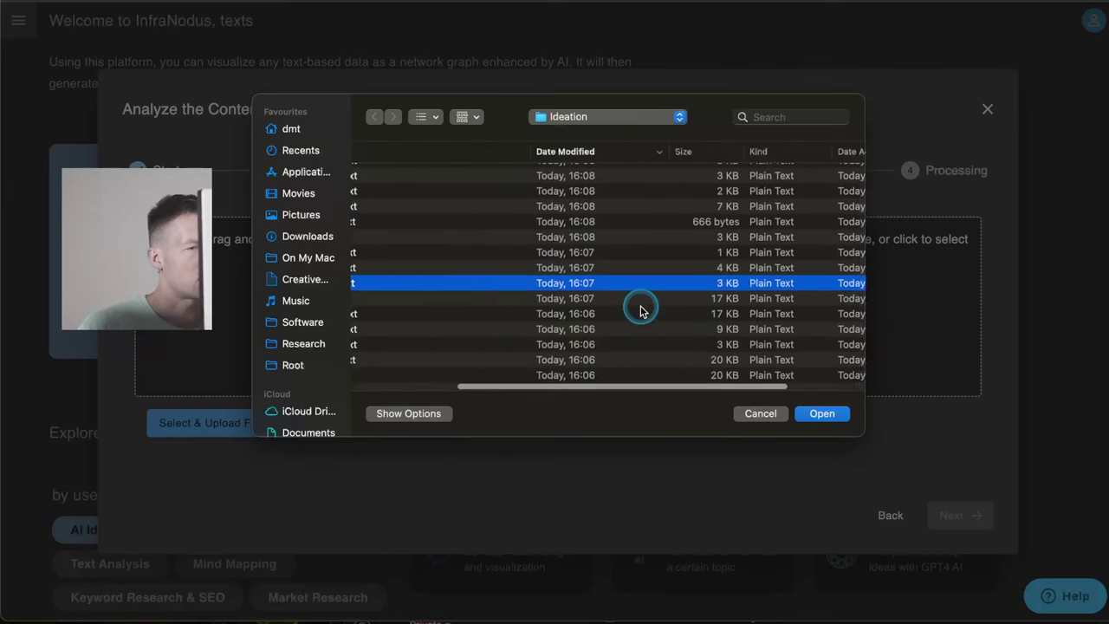
pyautogui.hscroll(-3, 639, 310)
pyautogui.scroll(-3, 639, 310)
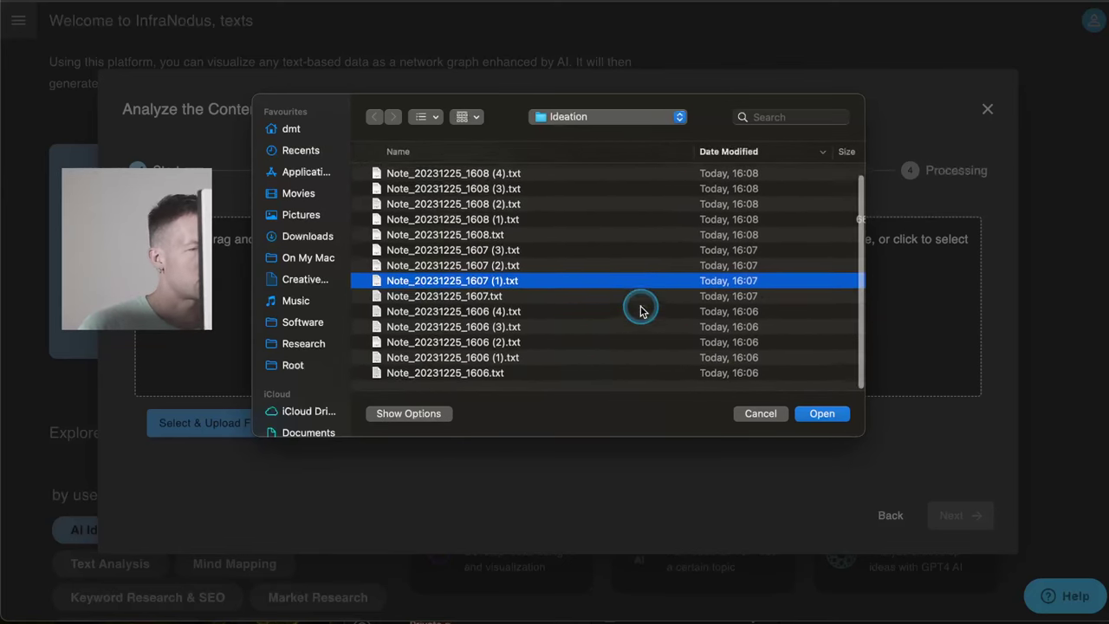
pyautogui.click(449, 375)
pyautogui.click(450, 375)
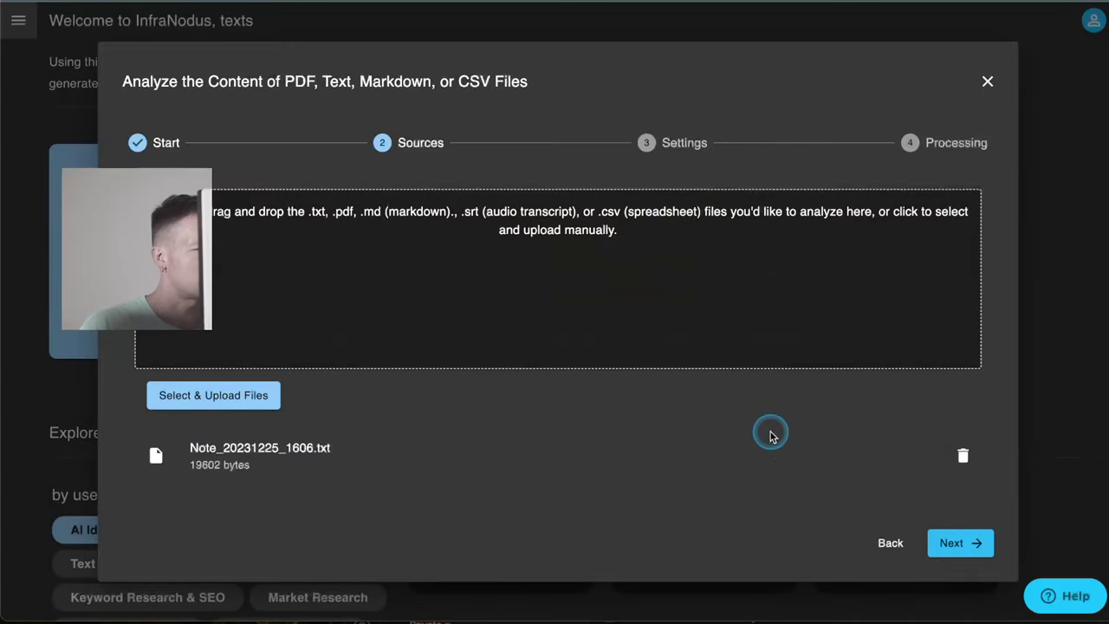
# Name the destination graph txt__note_txt2, process the note with default settings, and show the graph's high-level ideas
pyautogui.click(973, 543)
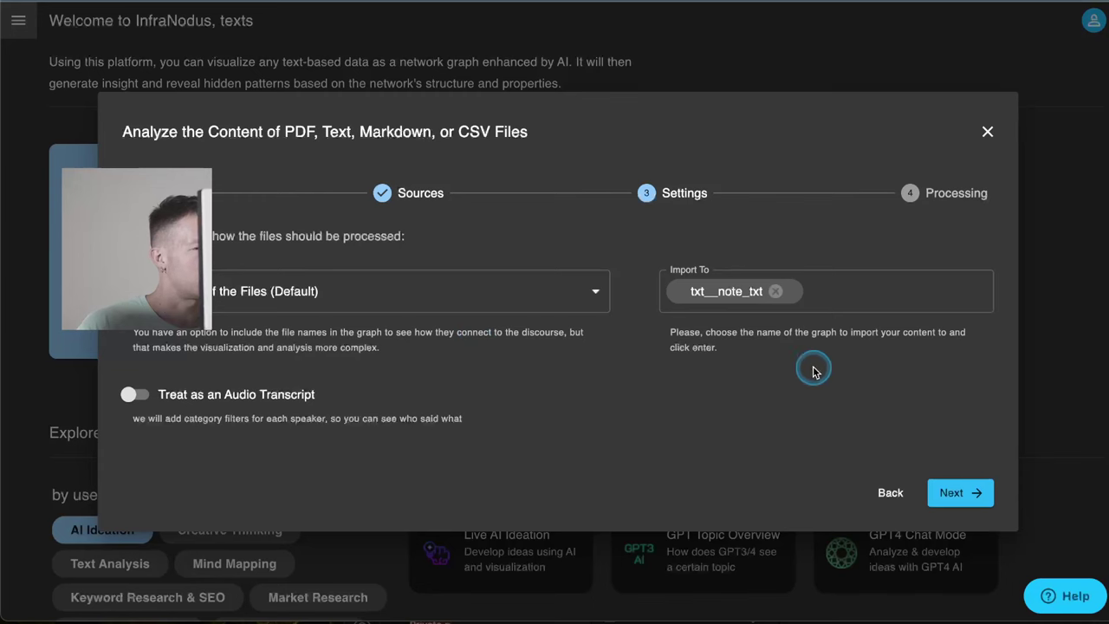
pyautogui.click(731, 292)
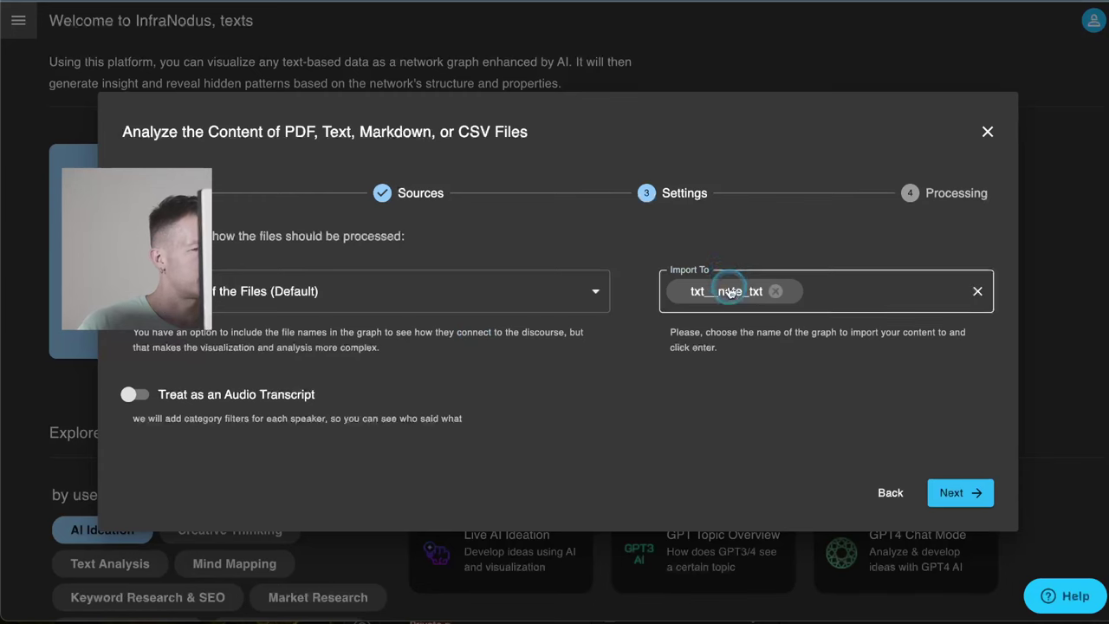
pyautogui.click(744, 291)
pyautogui.press('Return')
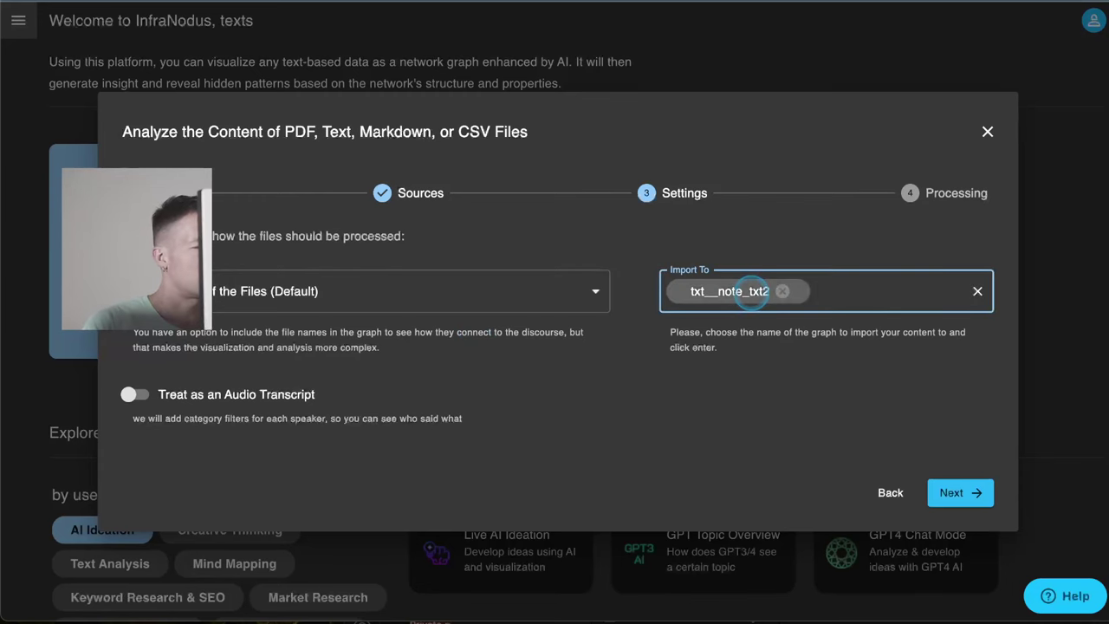
pyautogui.click(965, 485)
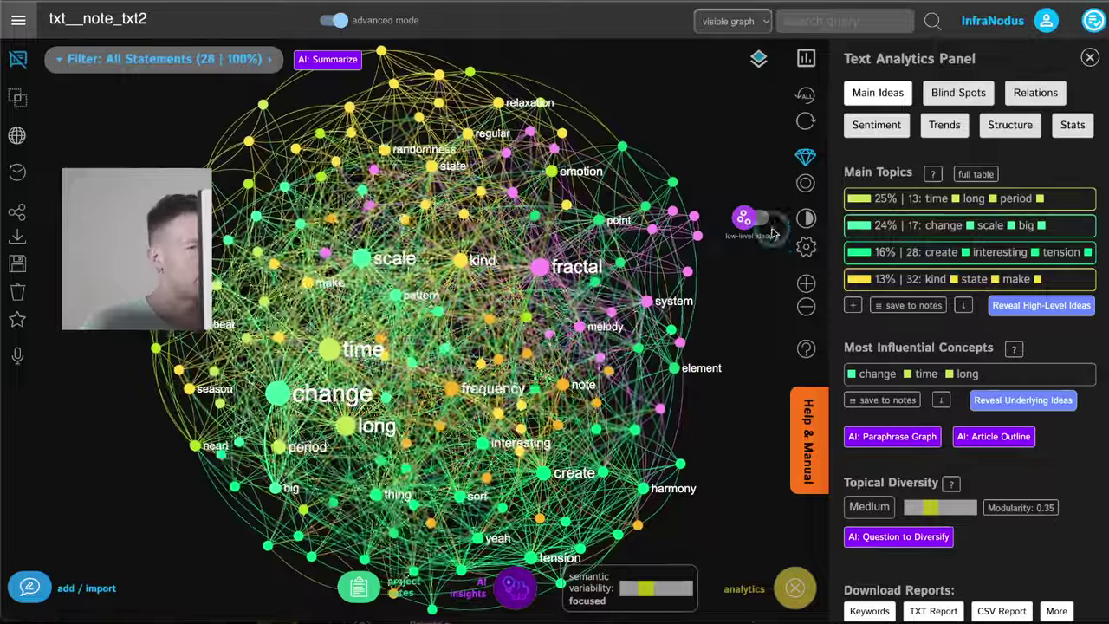
pyautogui.click(759, 225)
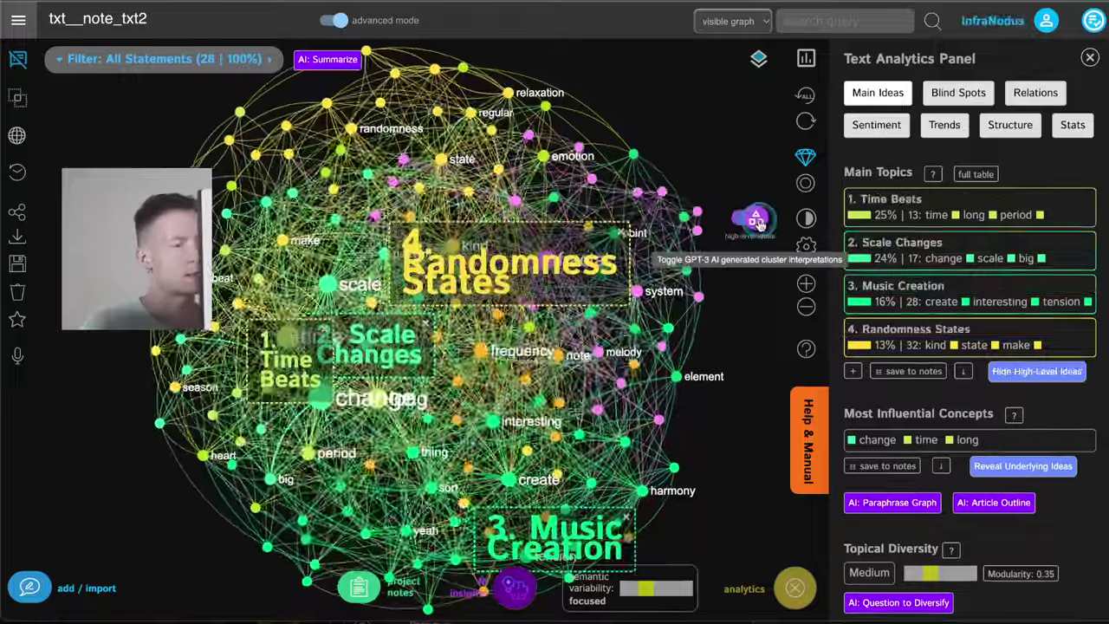
# Return to the apps page and start another File Upload, opening the file chooser
pyautogui.click(18, 19)
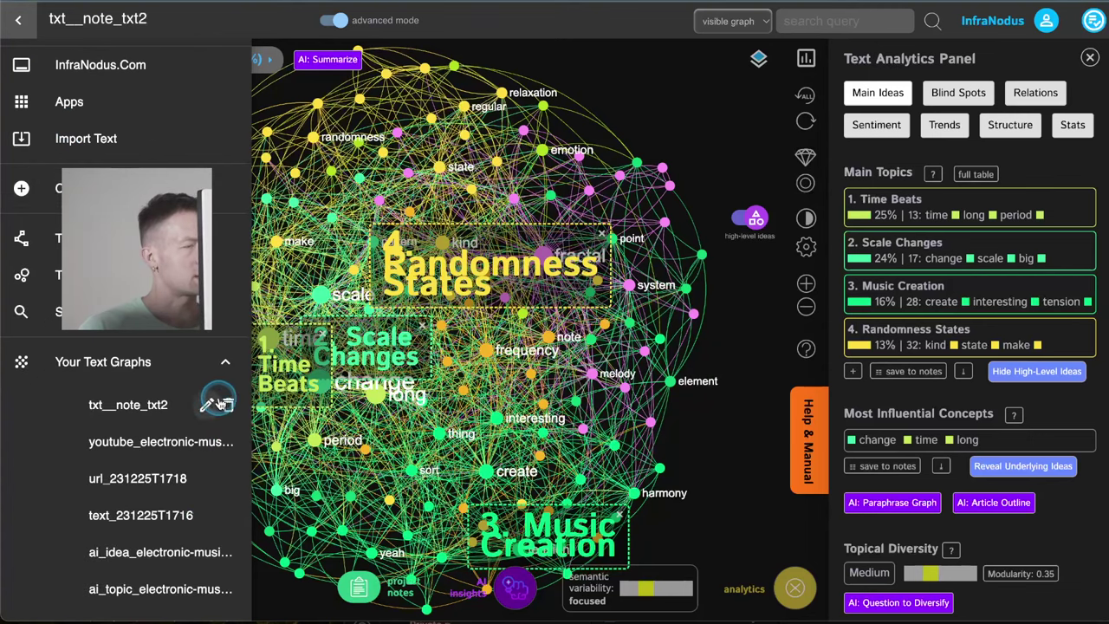
pyautogui.click(17, 21)
pyautogui.click(18, 21)
pyautogui.click(54, 98)
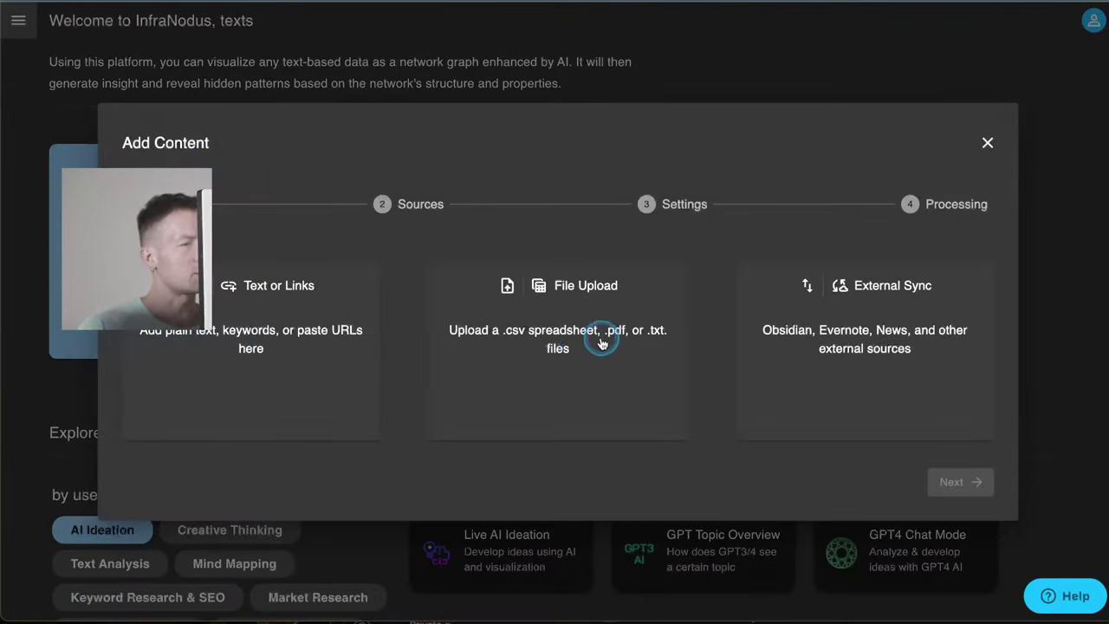
pyautogui.click(601, 338)
pyautogui.click(218, 423)
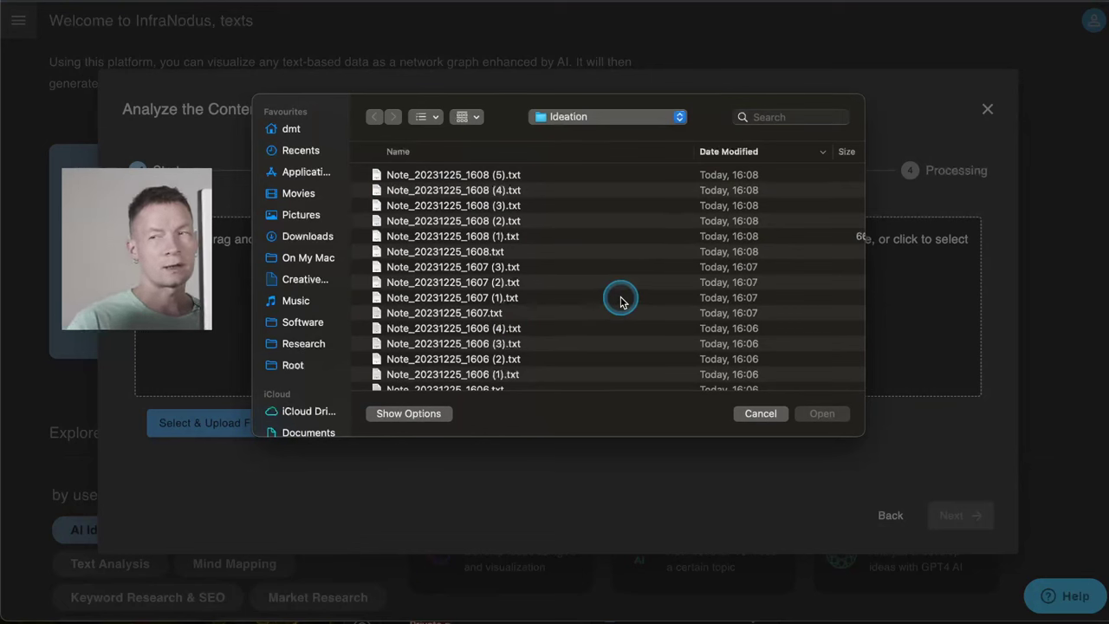
# Open the InfraNodus folder in Dropbox and collapse the Reddit - Liberals vs Conservatives dataset folder
pyautogui.scroll(-5, 299, 362)
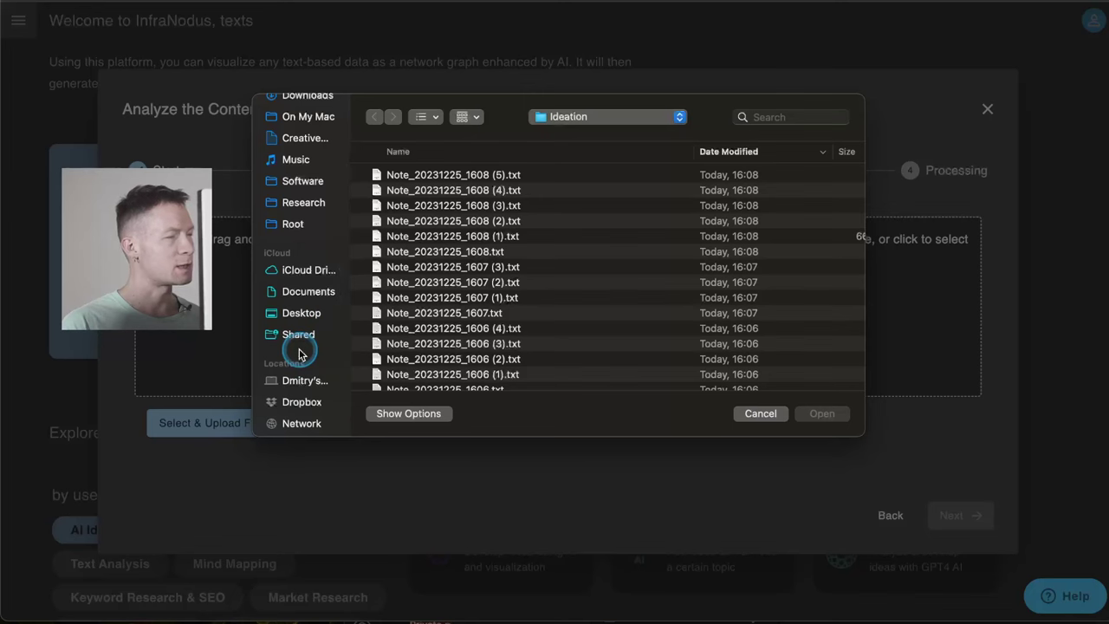
pyautogui.click(300, 402)
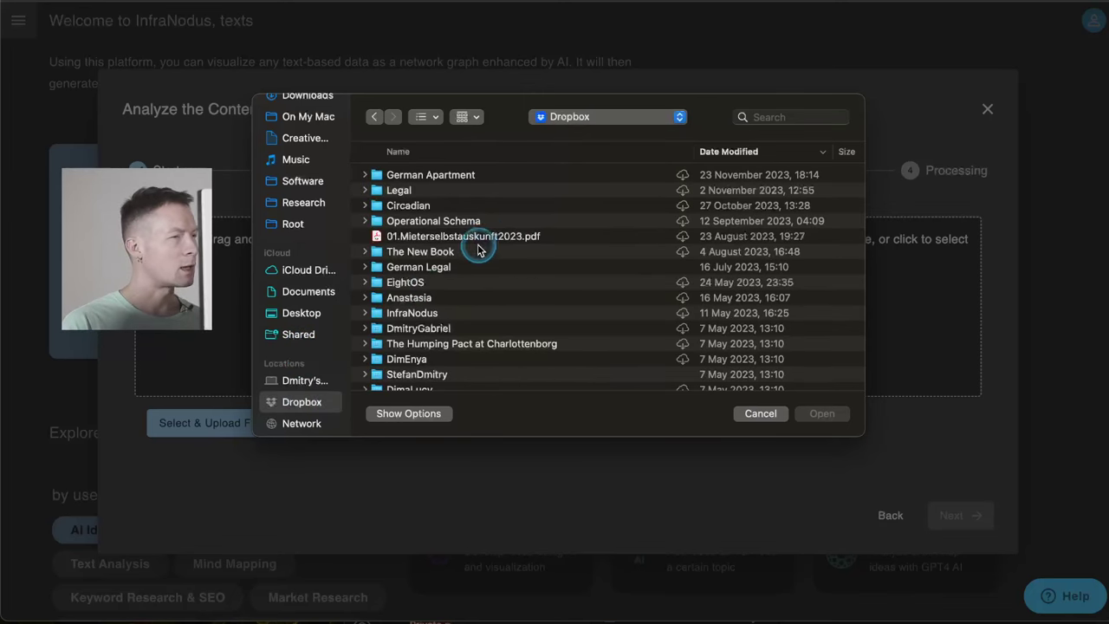
pyautogui.doubleClick(401, 320)
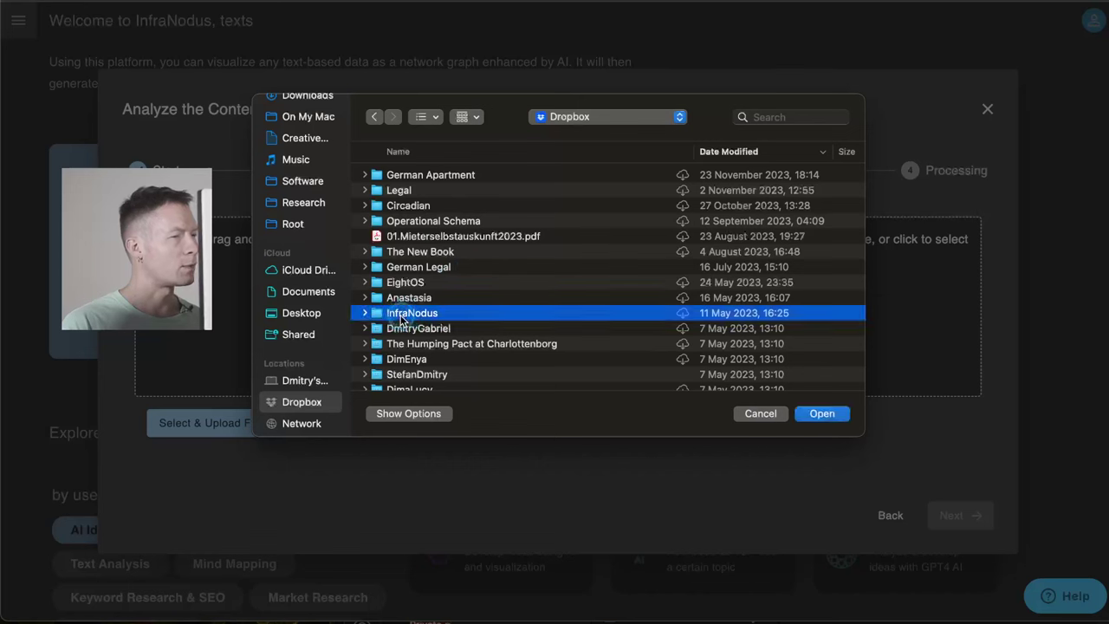
pyautogui.click(379, 317)
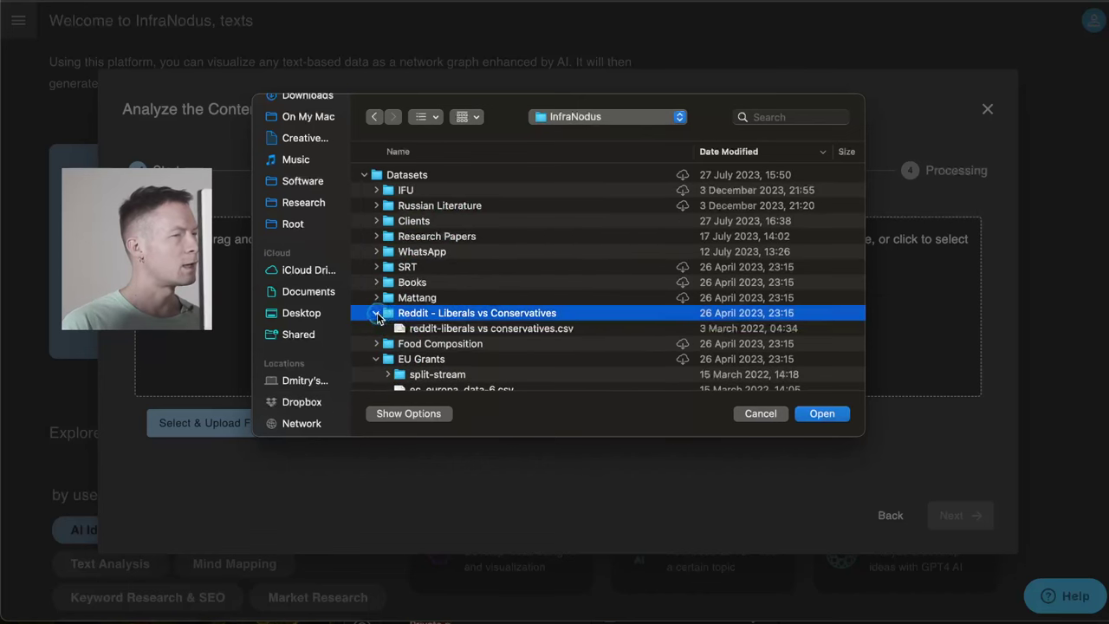
pyautogui.click(376, 313)
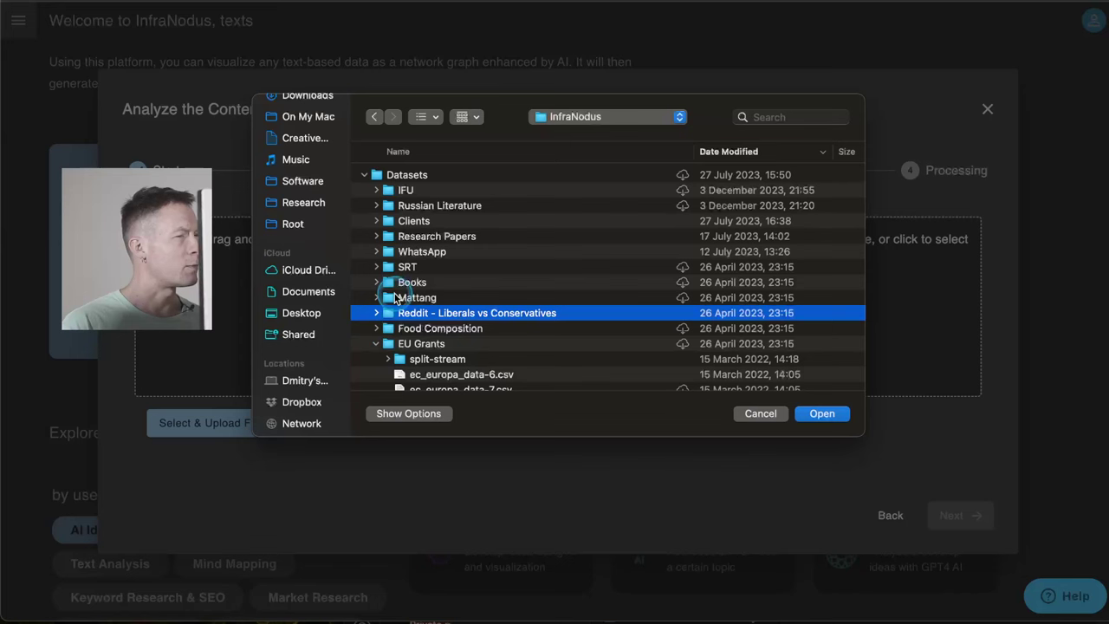
# Find the EU Grants dataset files and choose ec_europa_data-9.csv as the spreadsheet to analyze
pyautogui.scroll(-5, 434, 318)
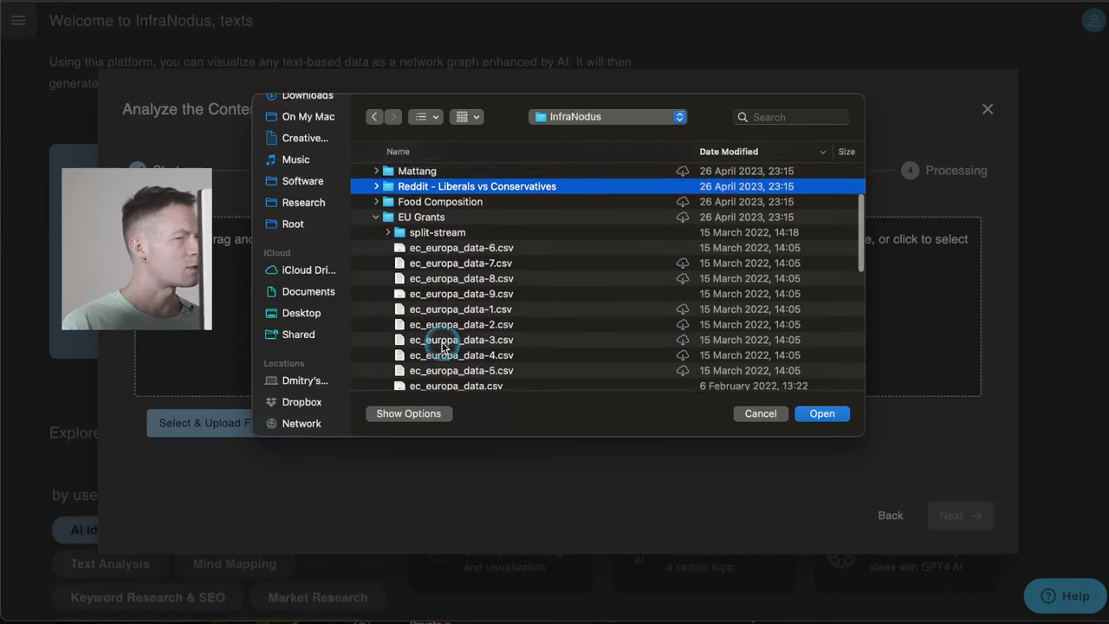
pyautogui.scroll(-2, 466, 362)
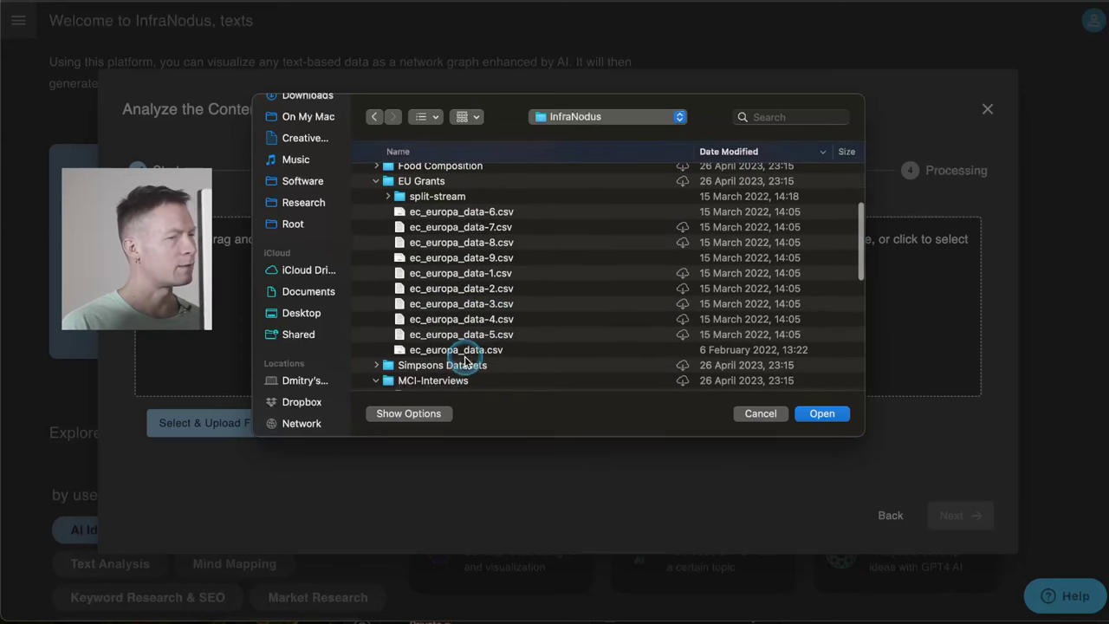
pyautogui.hscroll(5, 555, 350)
pyautogui.hscroll(-5, 555, 350)
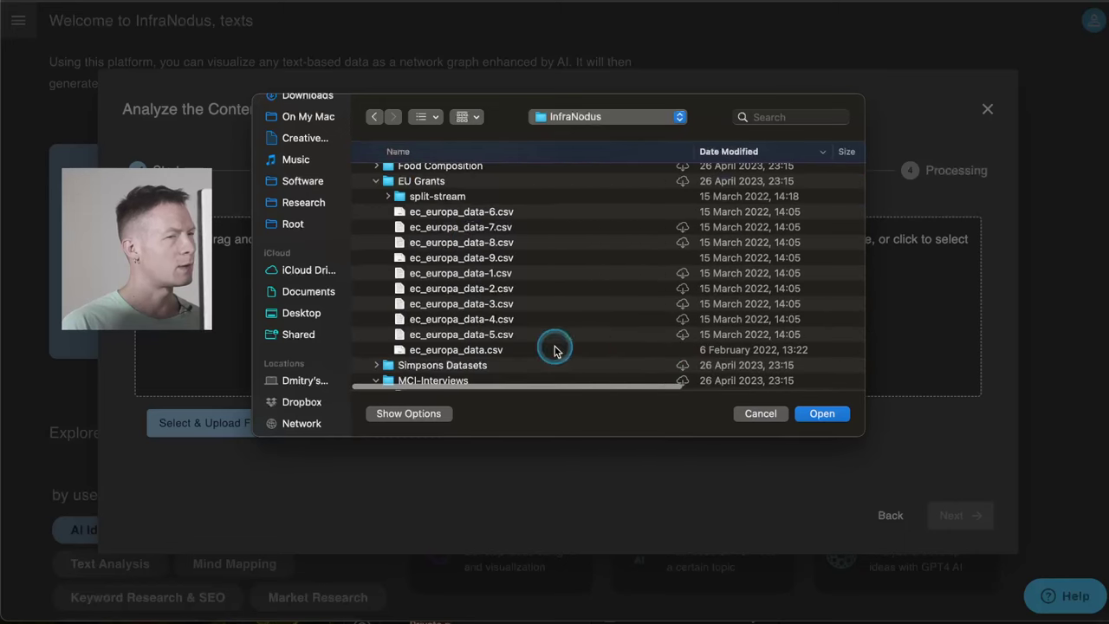
pyautogui.scroll(3, 438, 208)
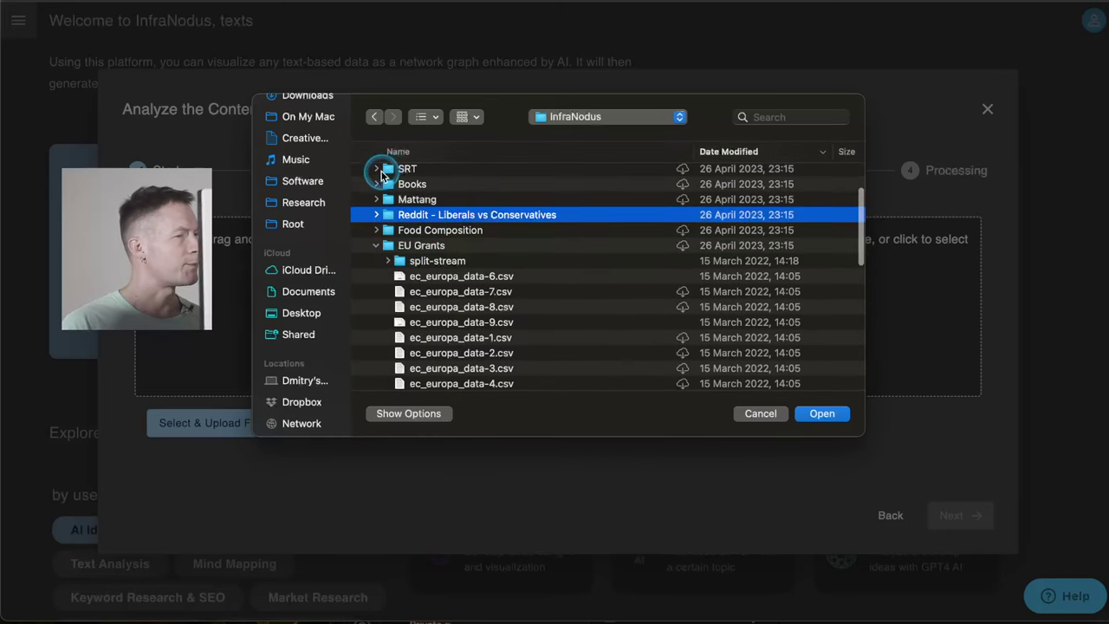
pyautogui.click(380, 184)
pyautogui.click(381, 184)
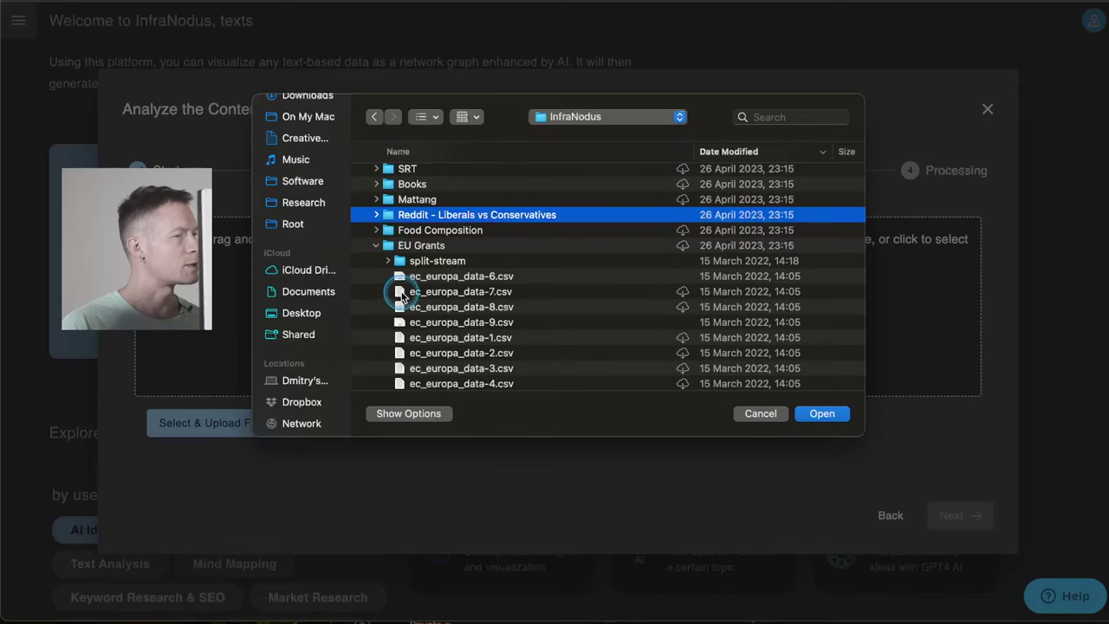
pyautogui.scroll(-2, 463, 314)
pyautogui.scroll(-2, 463, 314)
pyautogui.hscroll(3, 468, 325)
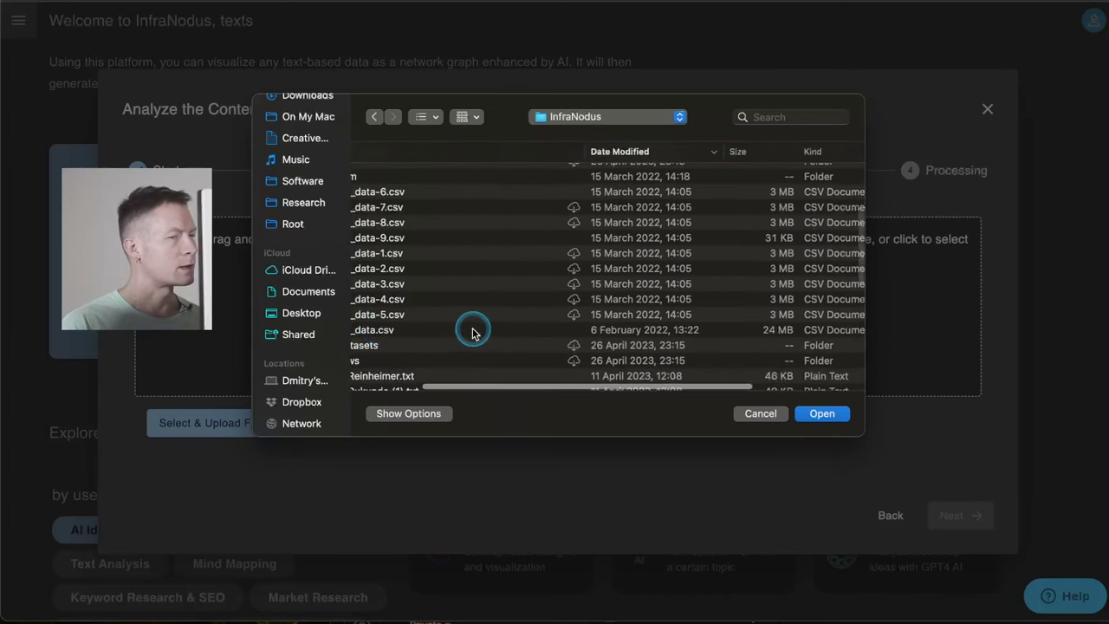
pyautogui.hscroll(-3, 472, 332)
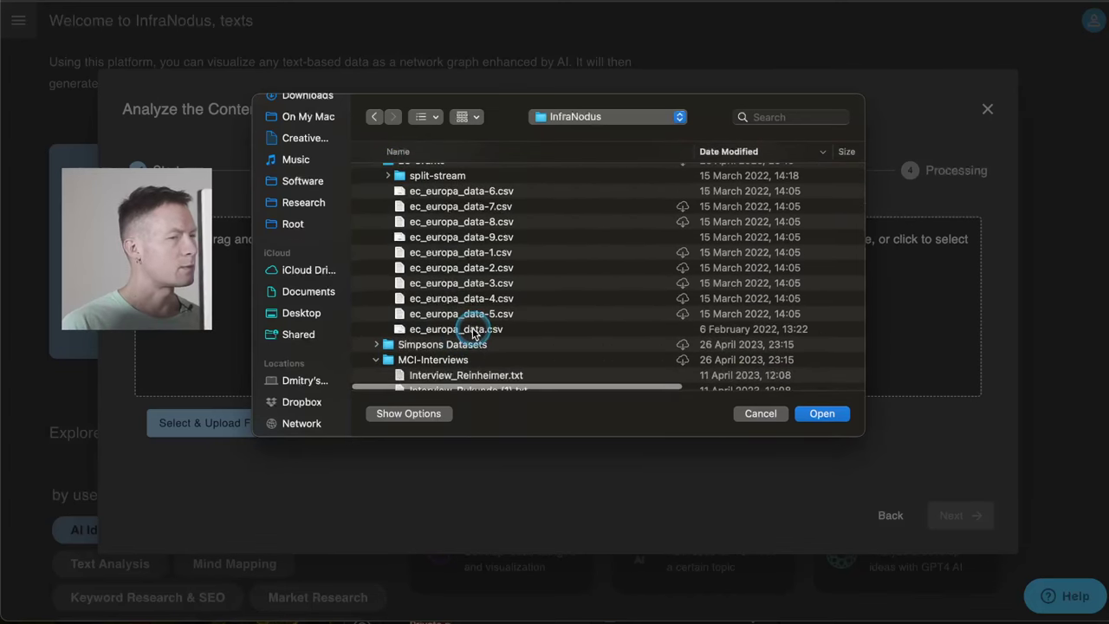
pyautogui.click(491, 255)
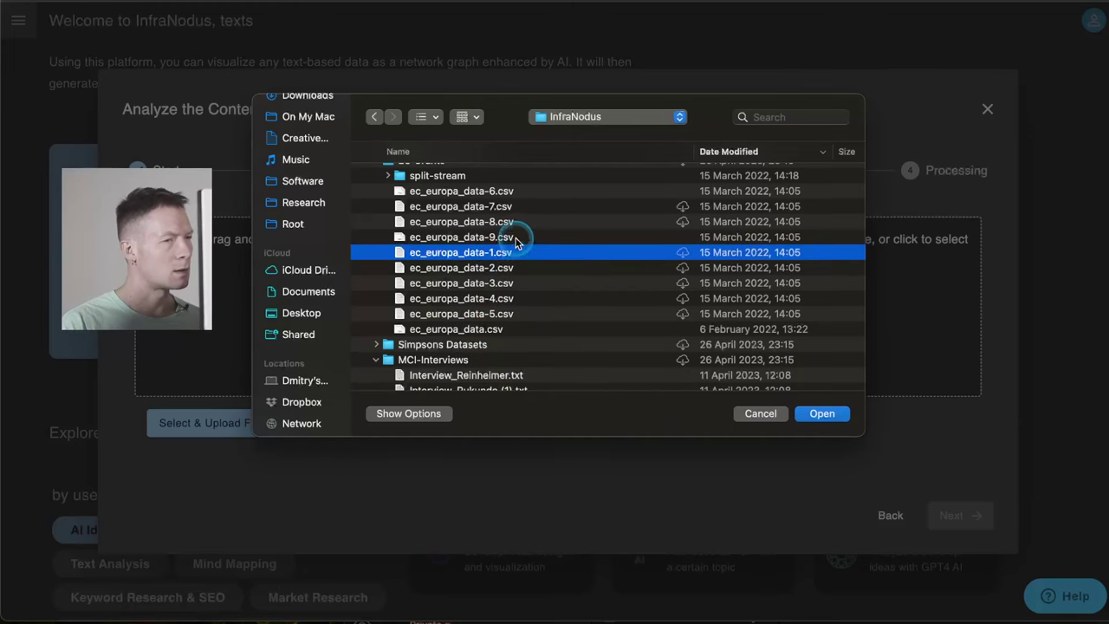
pyautogui.click(511, 240)
pyautogui.doubleClick(512, 240)
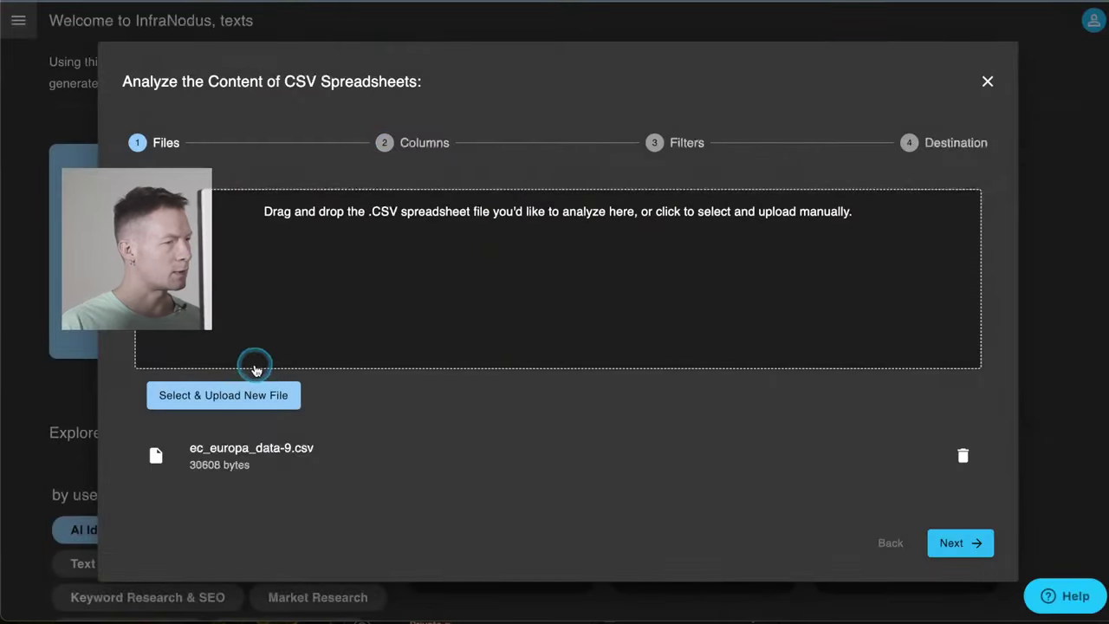
# Continue to the spreadsheet's column selection, review the available columns, and select the title column for analysis
pyautogui.click(959, 550)
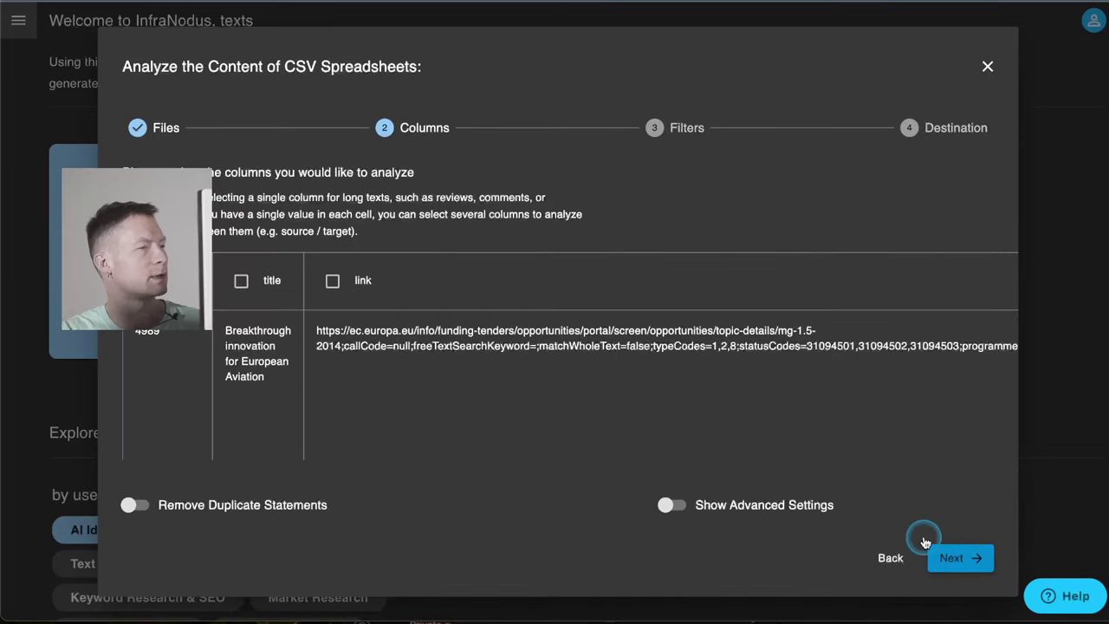
pyautogui.hscroll(3, 446, 369)
pyautogui.hscroll(-3, 446, 368)
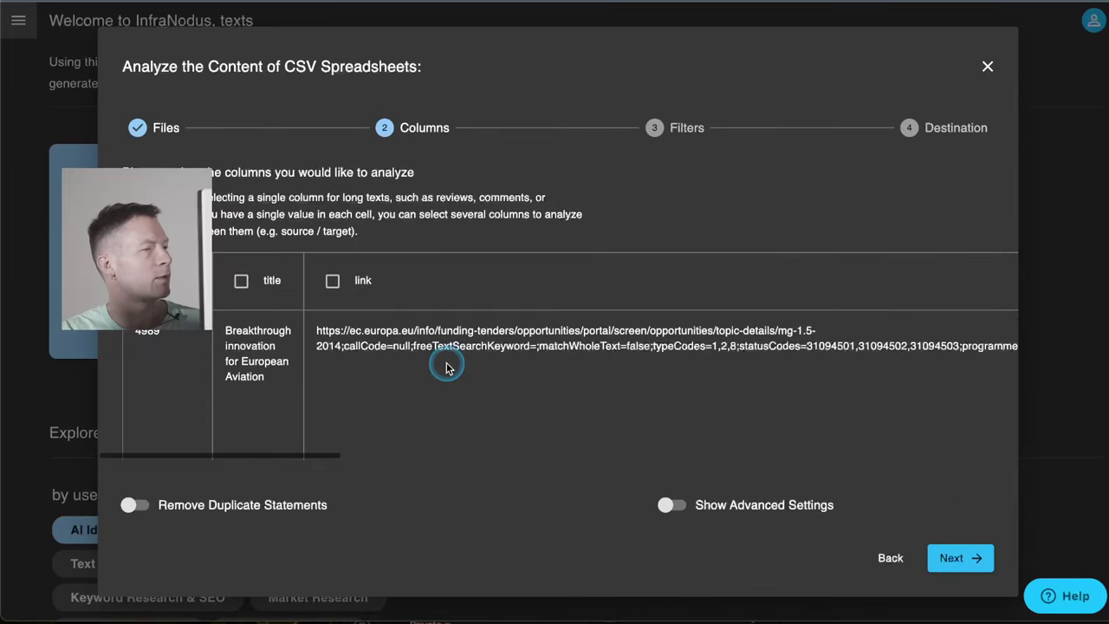
pyautogui.hscroll(5, 527, 368)
pyautogui.hscroll(2, 528, 367)
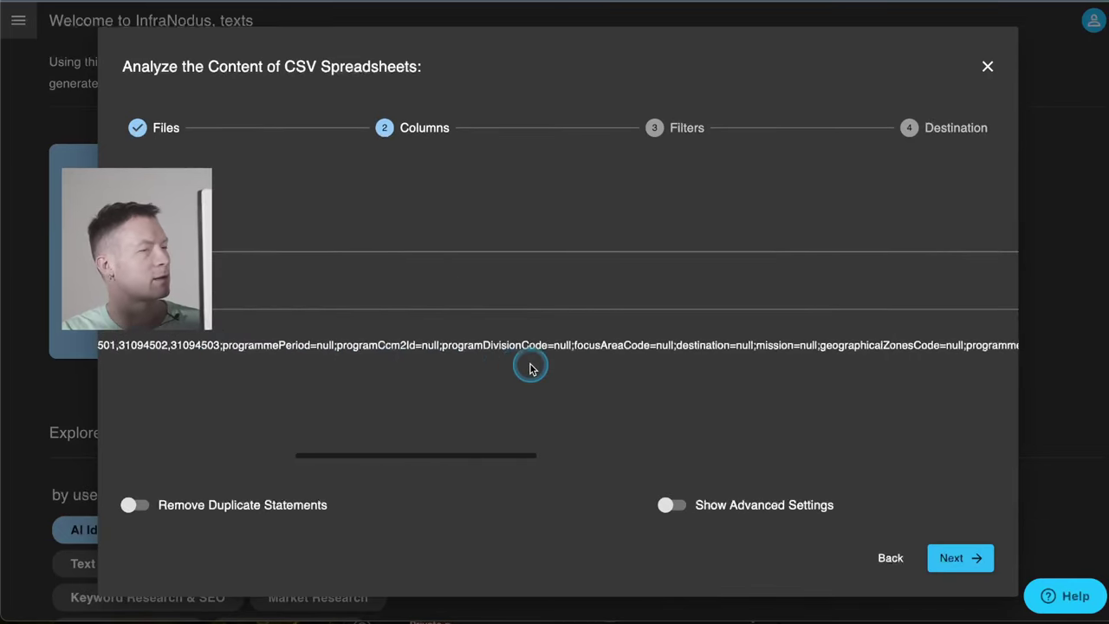
pyautogui.hscroll(-5, 526, 365)
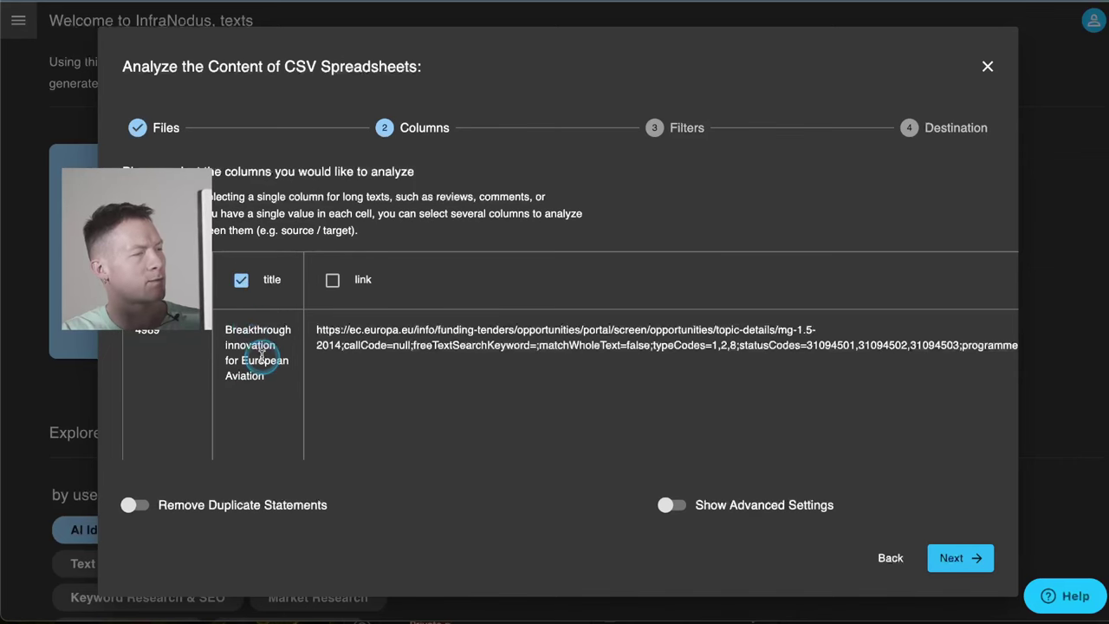
pyautogui.scroll(-3, 261, 356)
pyautogui.scroll(3, 261, 359)
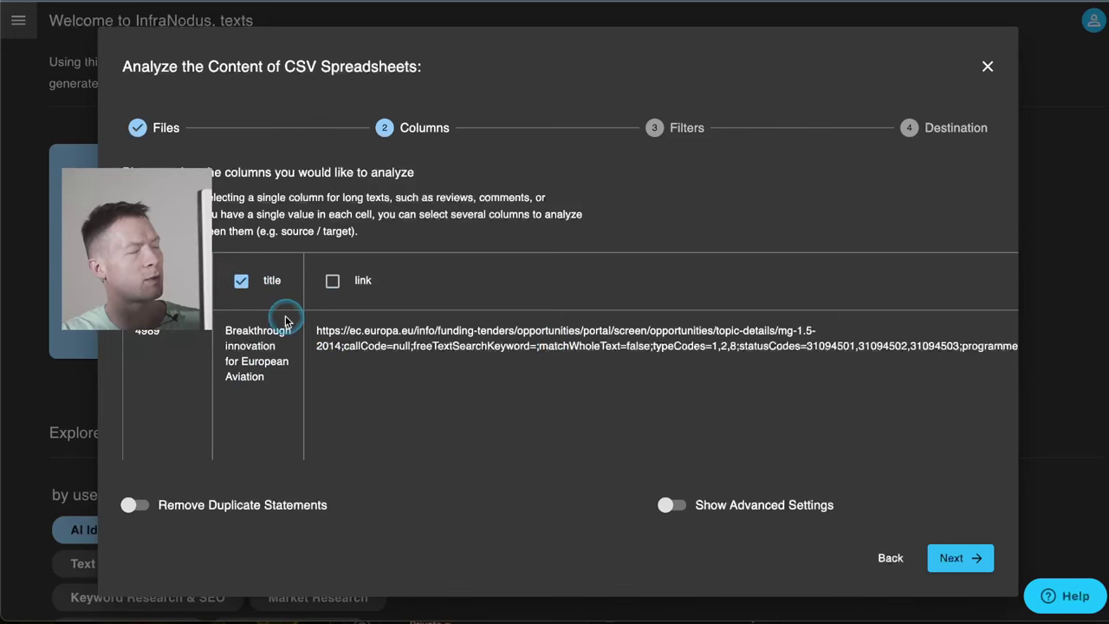
# Review the remaining spreadsheet columns through description and continue to the filter column selection
pyautogui.hscroll(5, 618, 384)
pyautogui.hscroll(5, 620, 388)
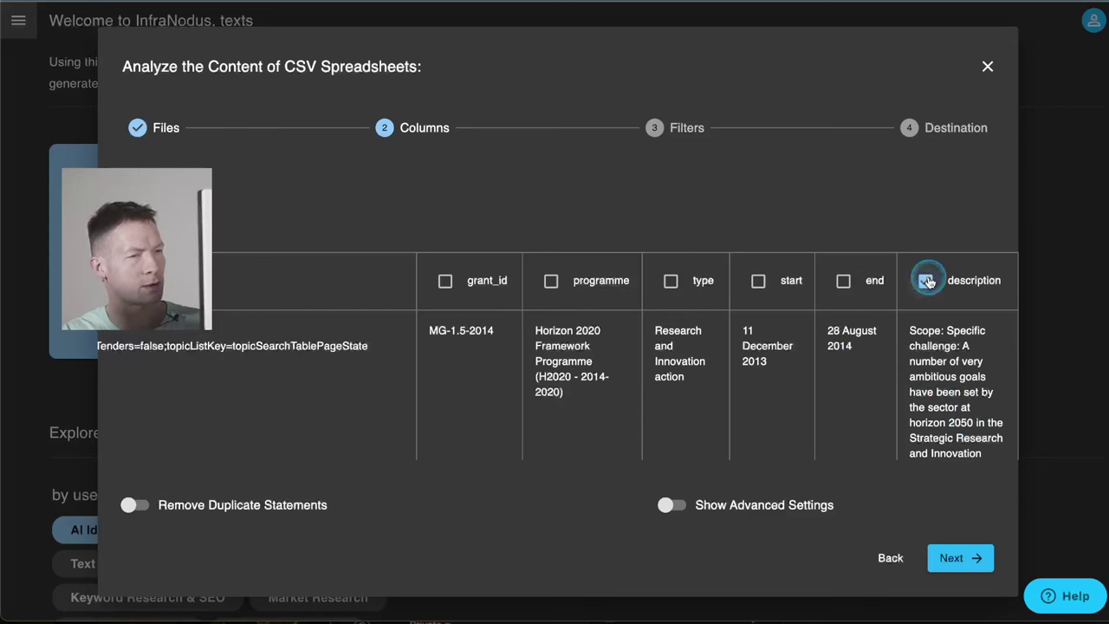
pyautogui.click(964, 560)
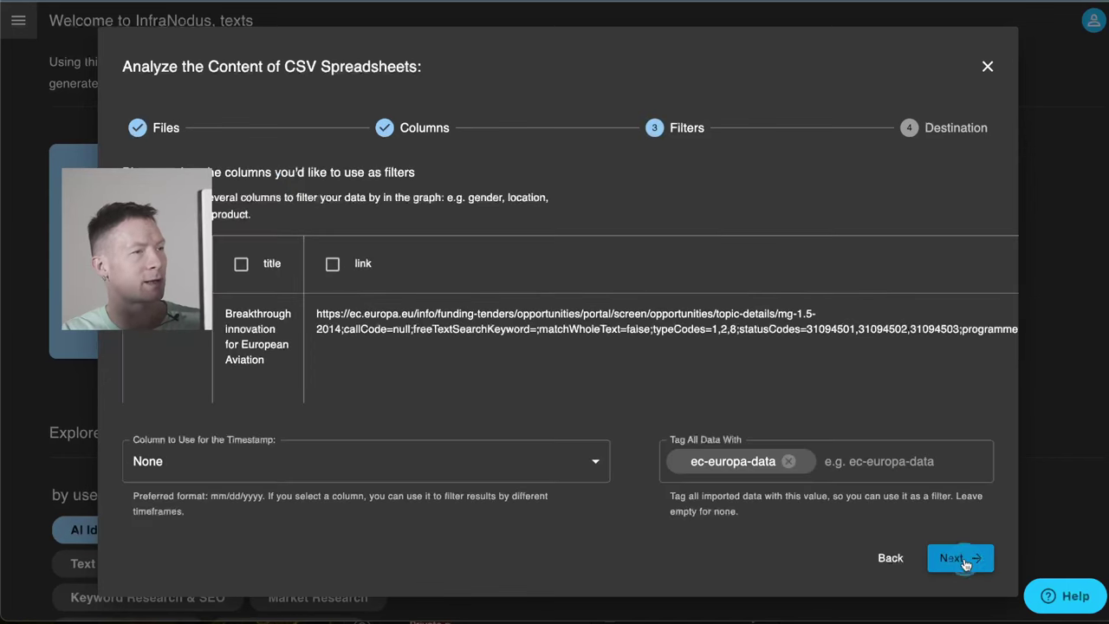
# Review the spreadsheet columns available for filtering and select the grant type column as a filter
pyautogui.hscroll(1, 629, 343)
pyautogui.hscroll(10, 629, 343)
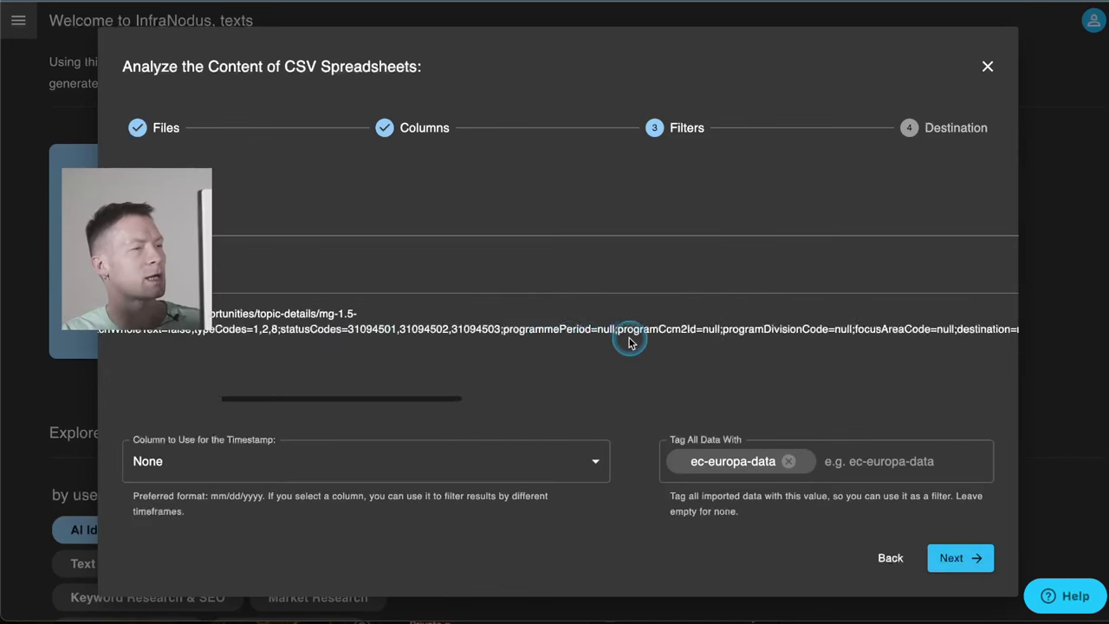
pyautogui.hscroll(2, 630, 342)
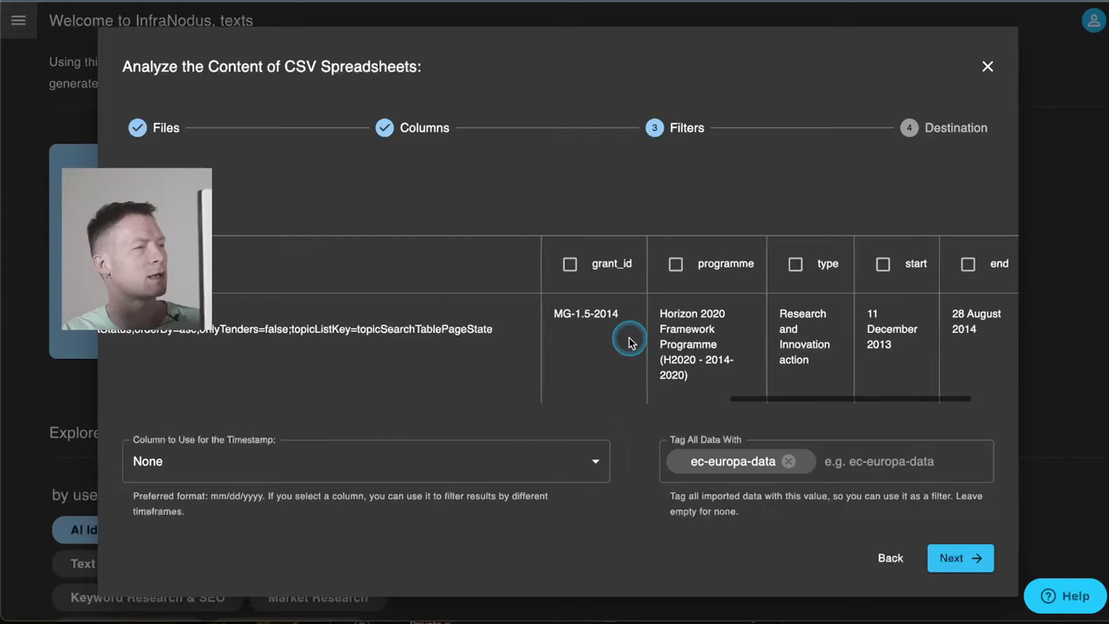
pyautogui.hscroll(-10, 630, 342)
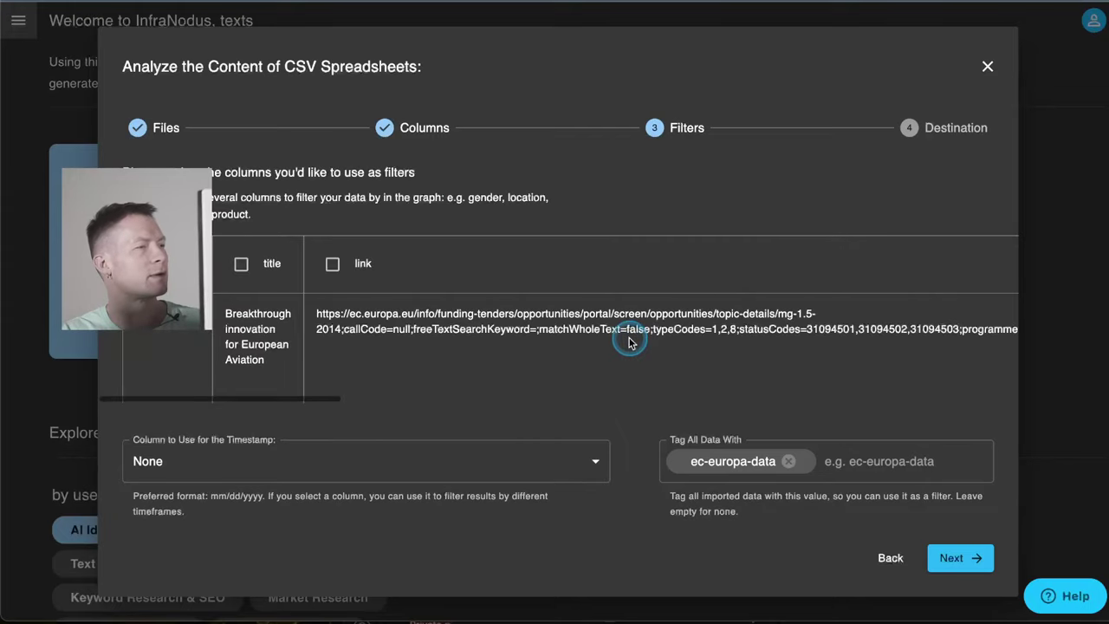
pyautogui.hscroll(10, 630, 342)
pyautogui.hscroll(4, 630, 342)
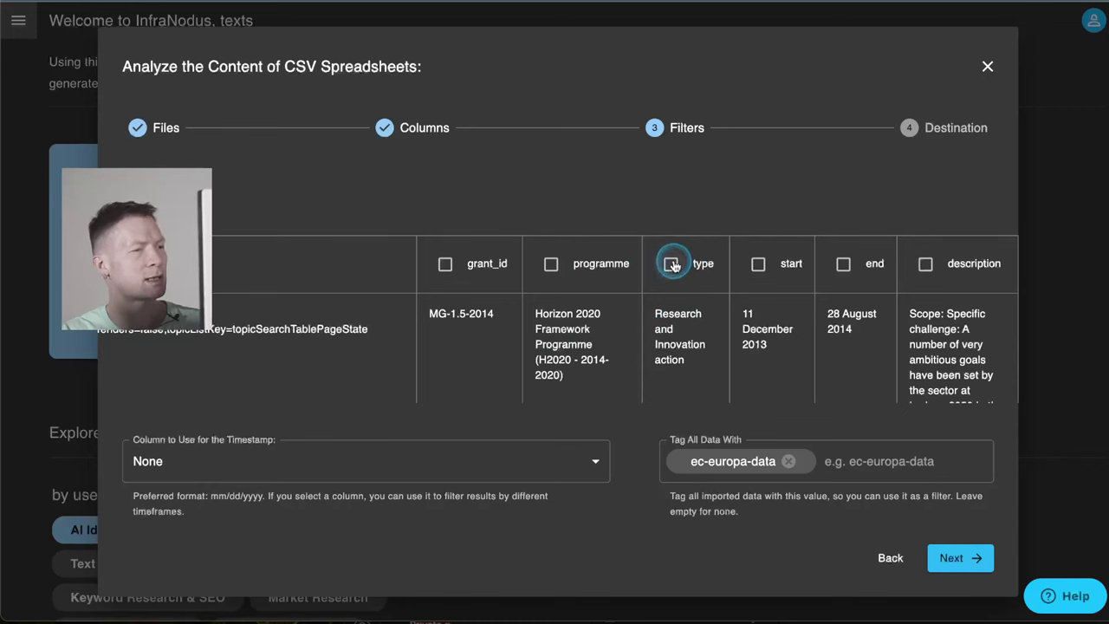
pyautogui.scroll(-3, 679, 344)
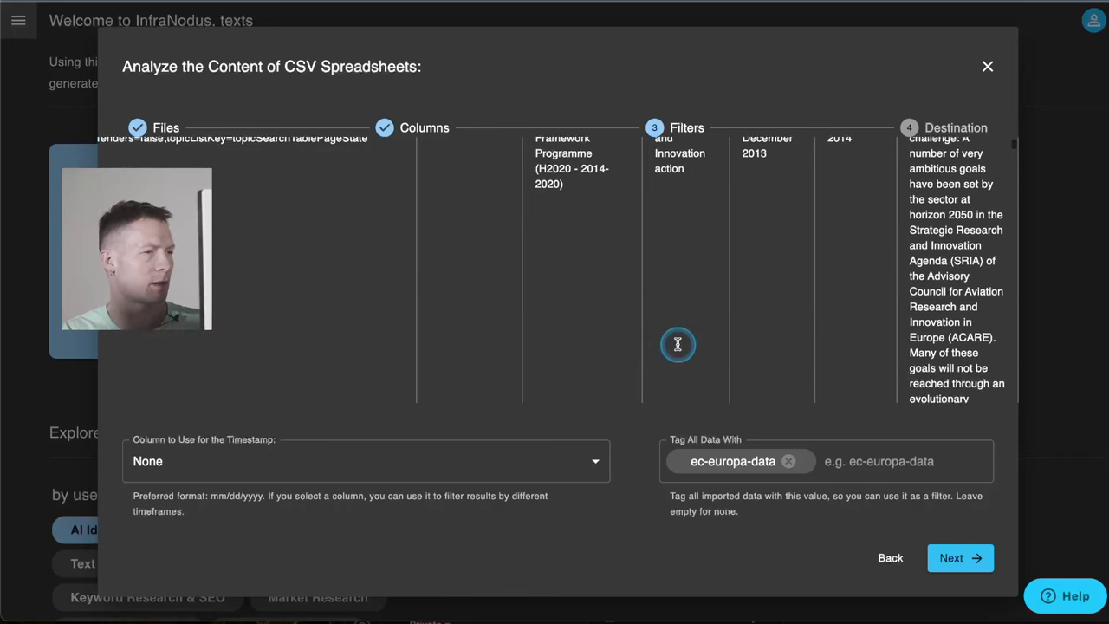
pyautogui.scroll(3, 674, 342)
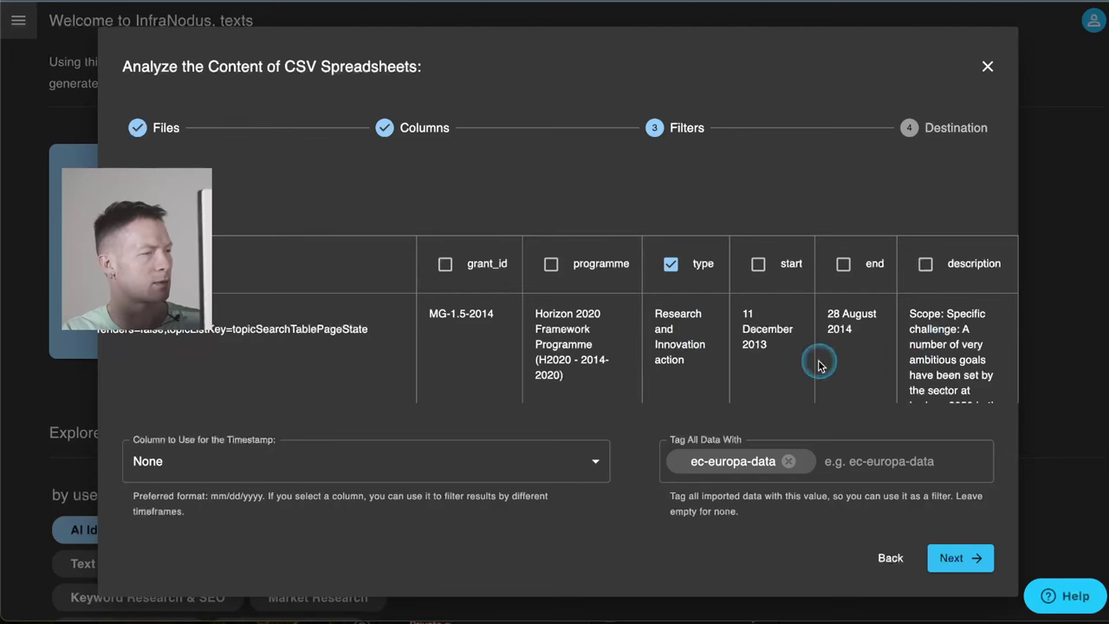
# Set the timestamp column to start and keep ec-europa-data as the tag for all imported data
pyautogui.click(320, 465)
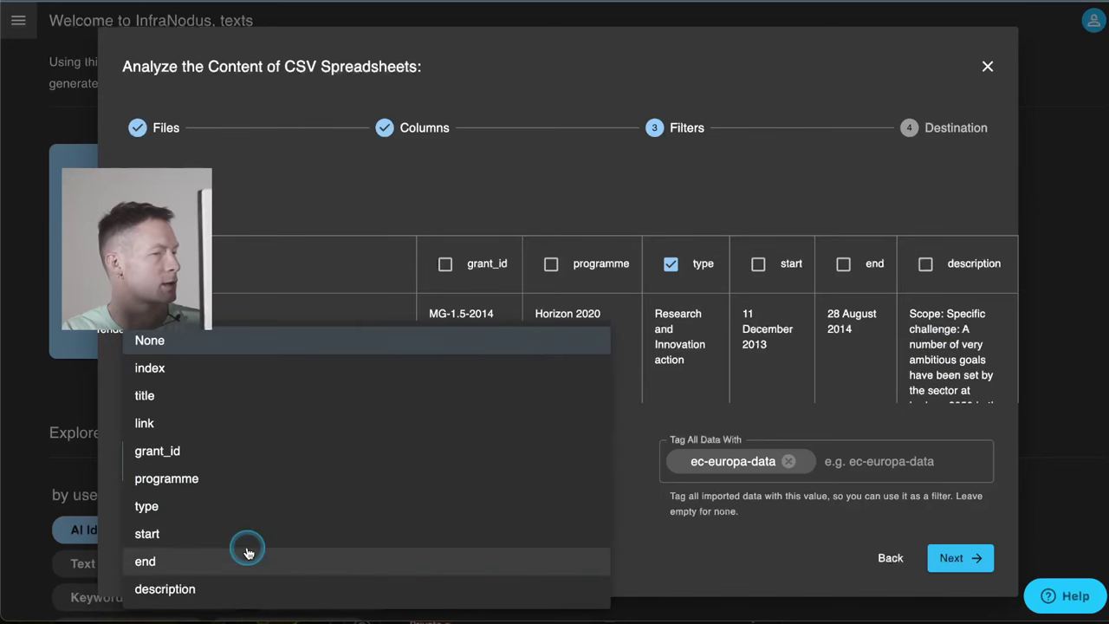
pyautogui.click(187, 537)
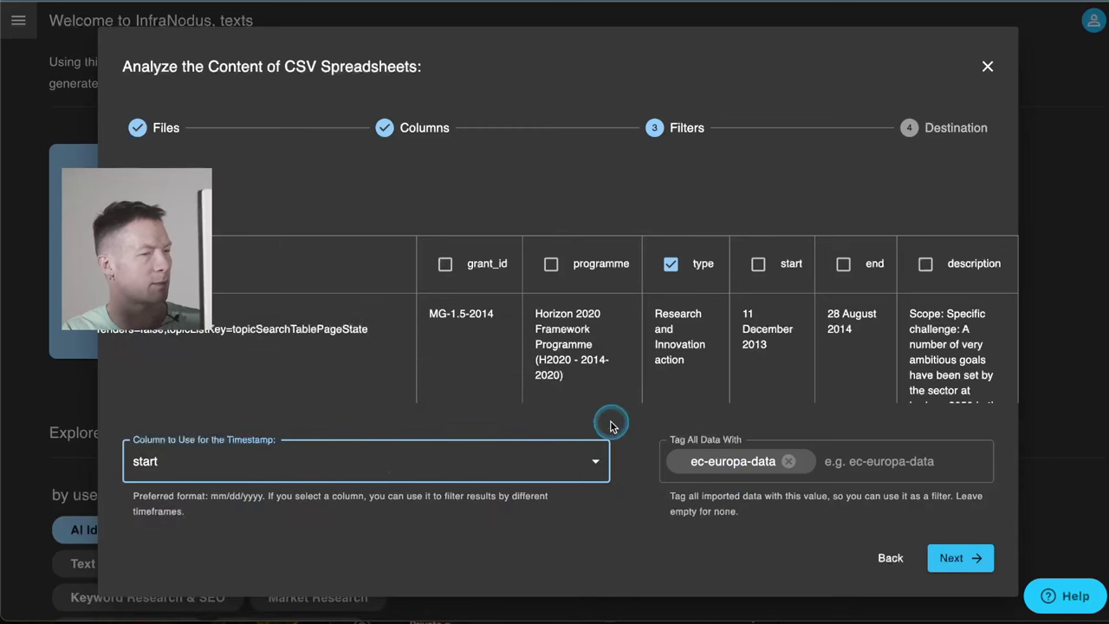
pyautogui.click(757, 461)
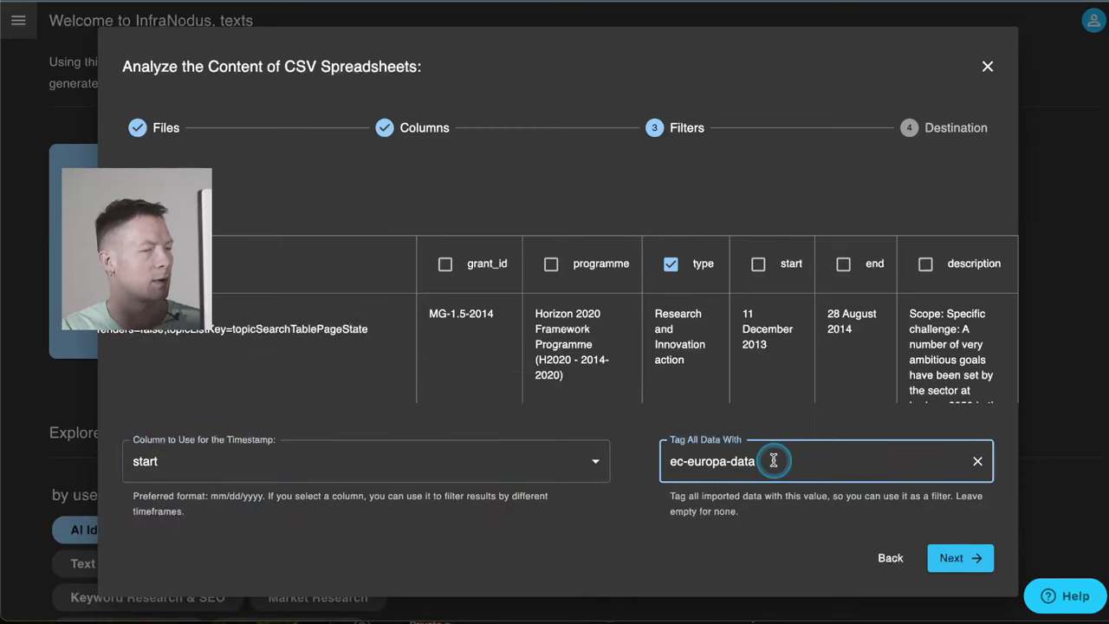
pyautogui.press('Return')
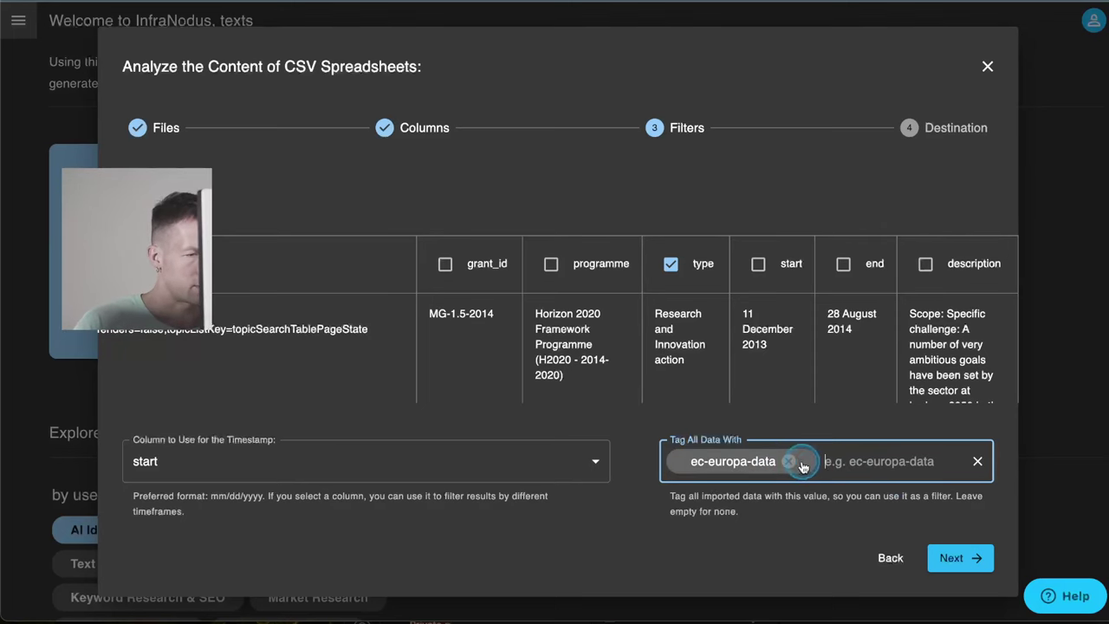
# Visualize the spreadsheet in the csv_ec-europa-da context and close the text editor over the graph
pyautogui.click(953, 560)
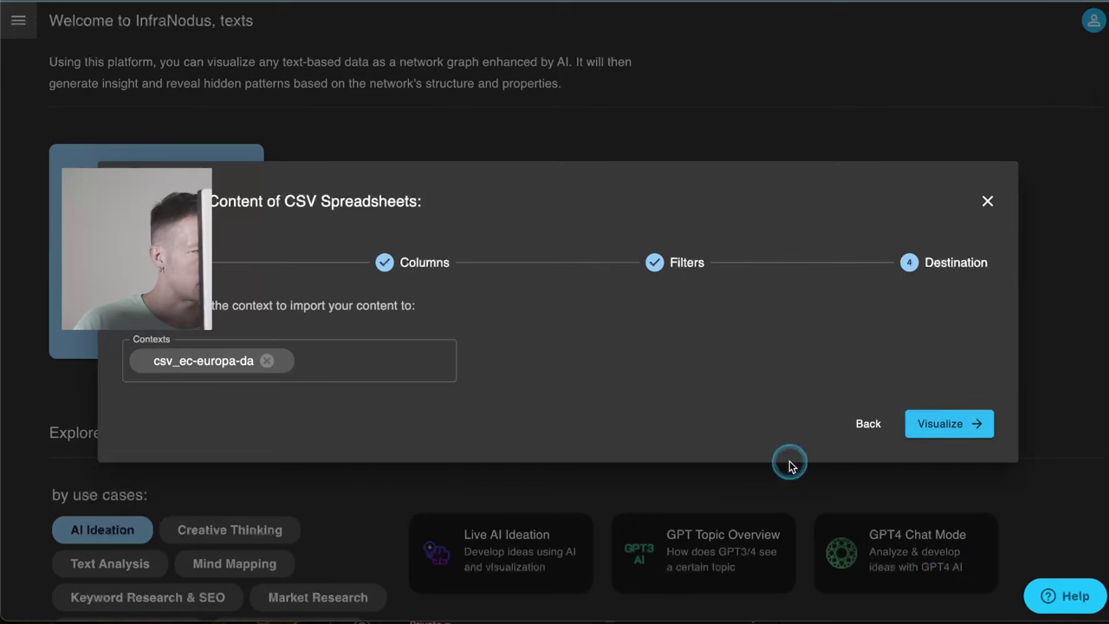
pyautogui.click(957, 430)
pyautogui.click(958, 430)
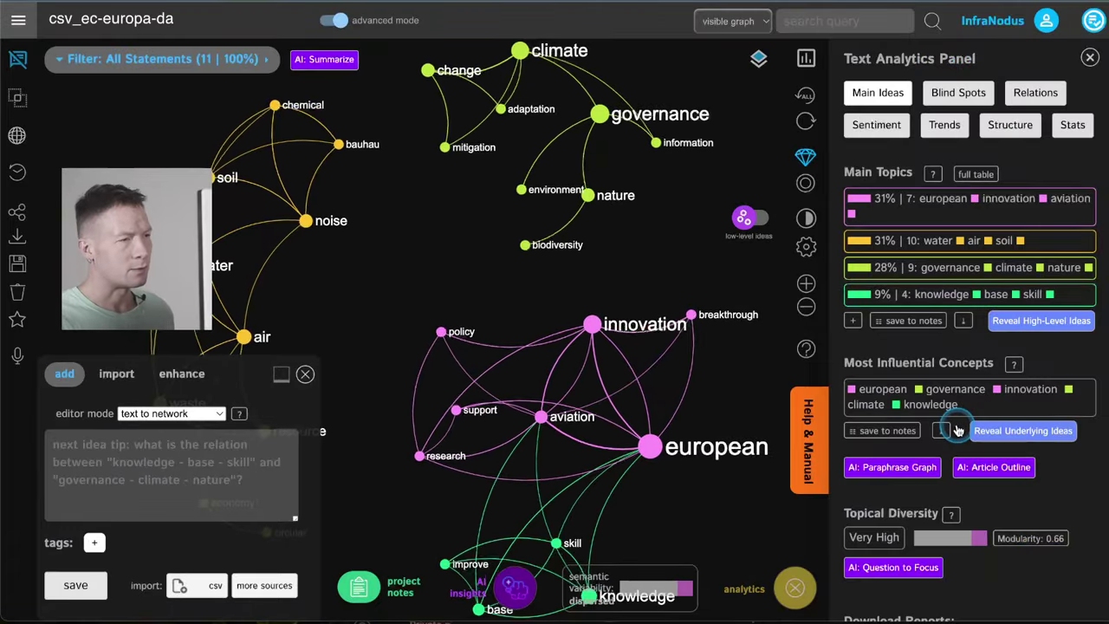
pyautogui.click(305, 374)
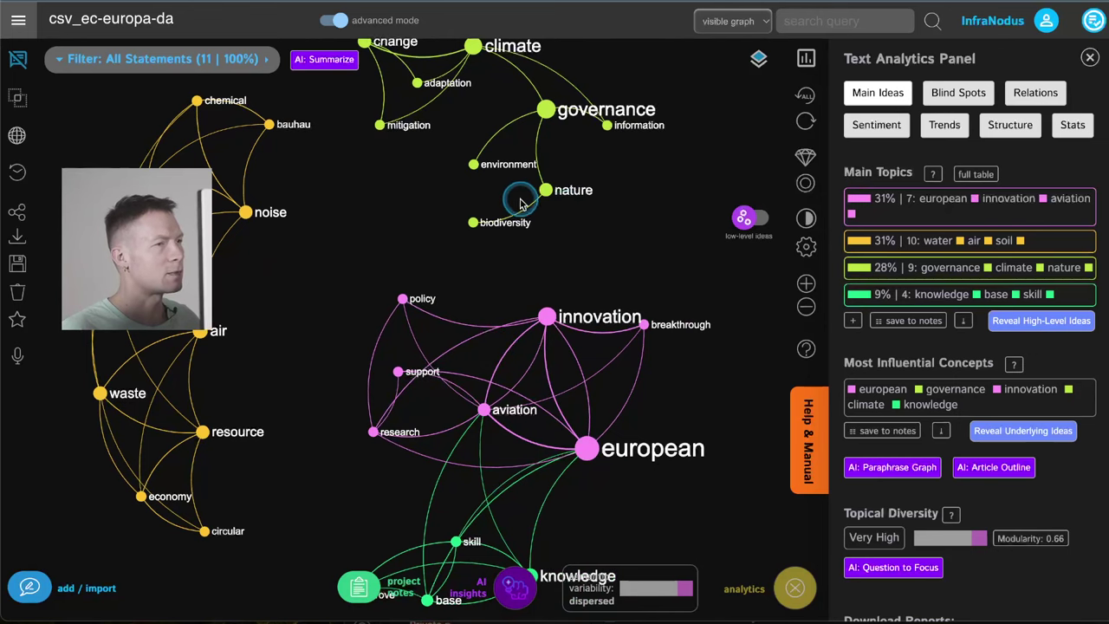
# Filter the grants graph by Research and Innovation action, followed by Coordination and support action, to examine each type's topics
pyautogui.click(215, 60)
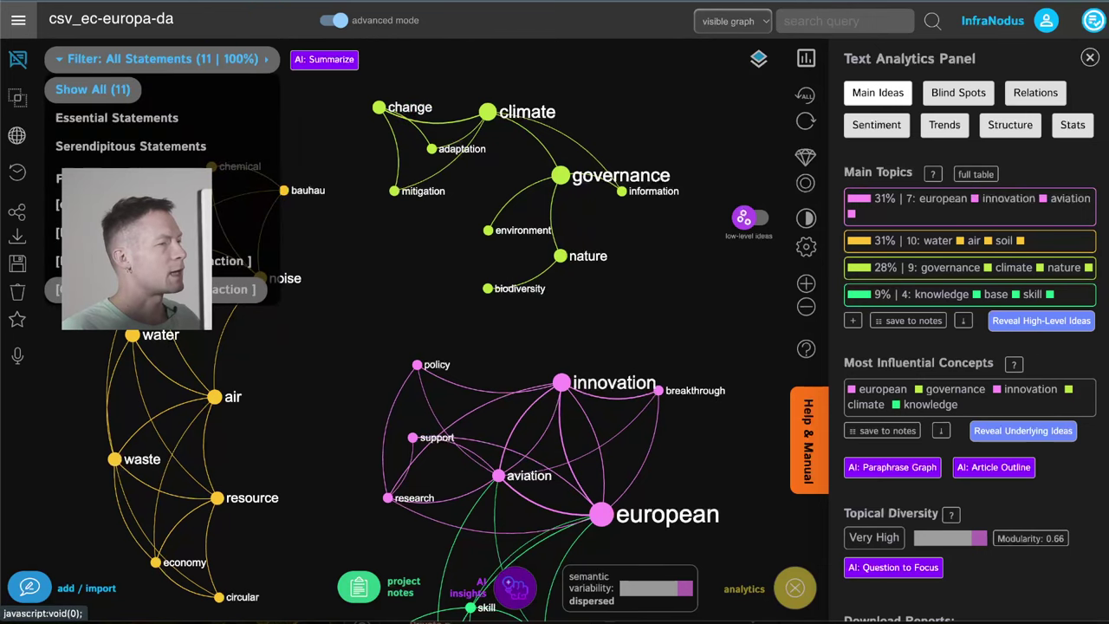
pyautogui.click(232, 261)
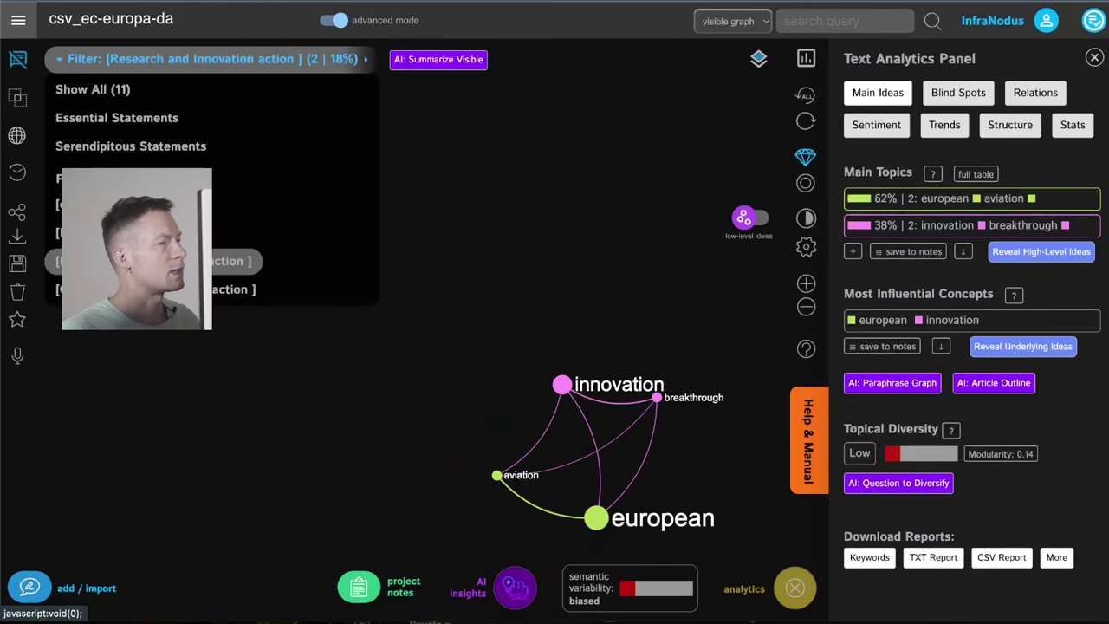
pyautogui.click(199, 290)
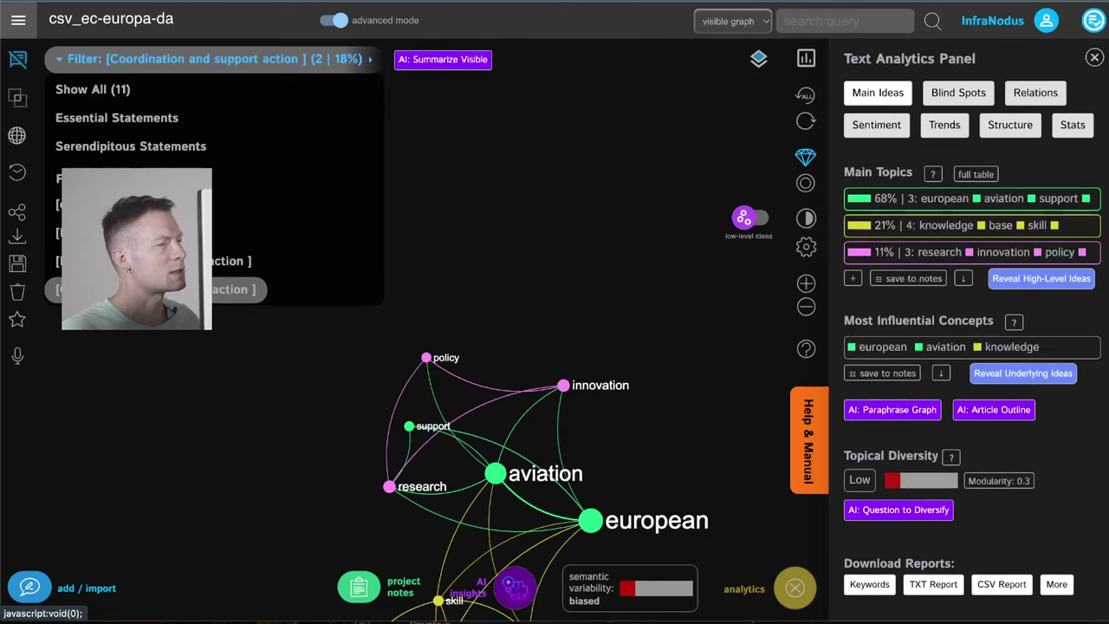
pyautogui.click(444, 350)
pyautogui.click(291, 58)
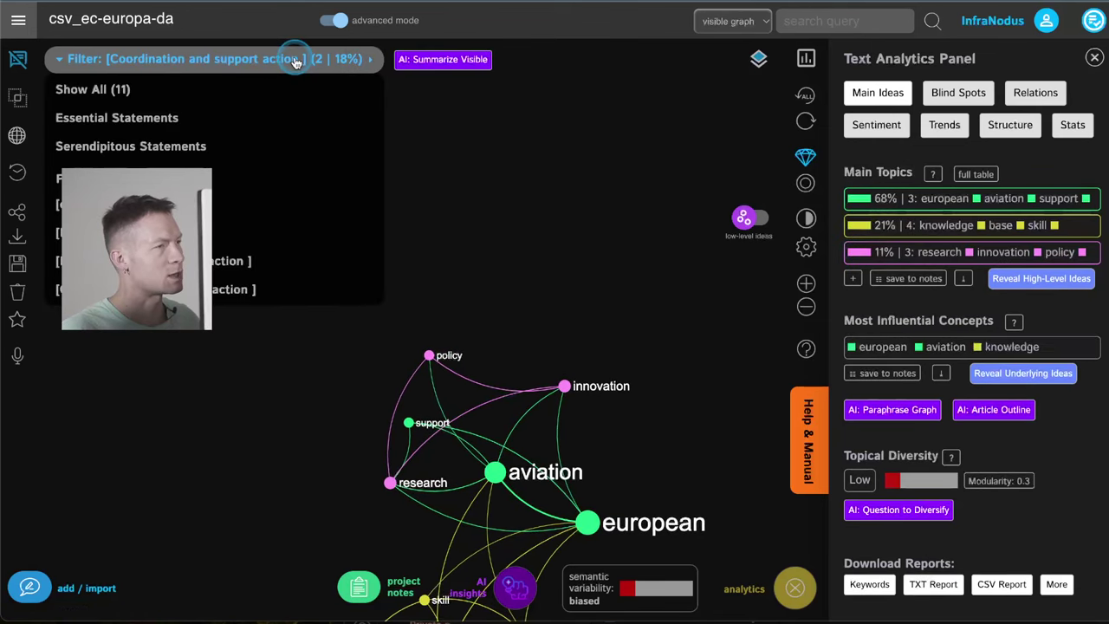
pyautogui.click(440, 240)
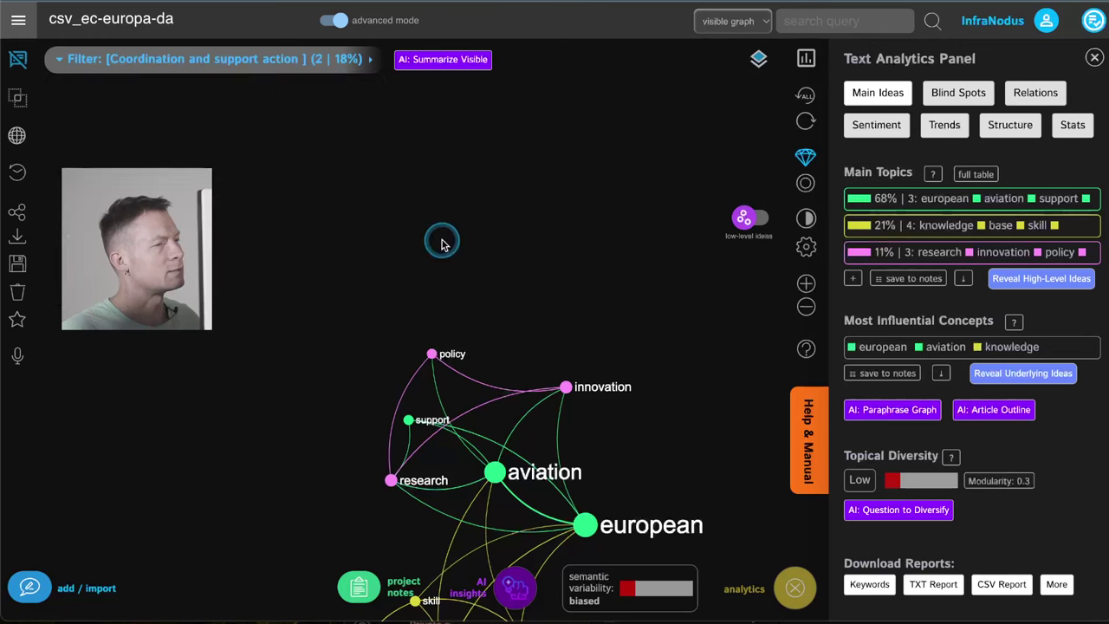
# Try the remaining statement filters on the grants graph, ending with the ec-europa-data tag
pyautogui.click(241, 58)
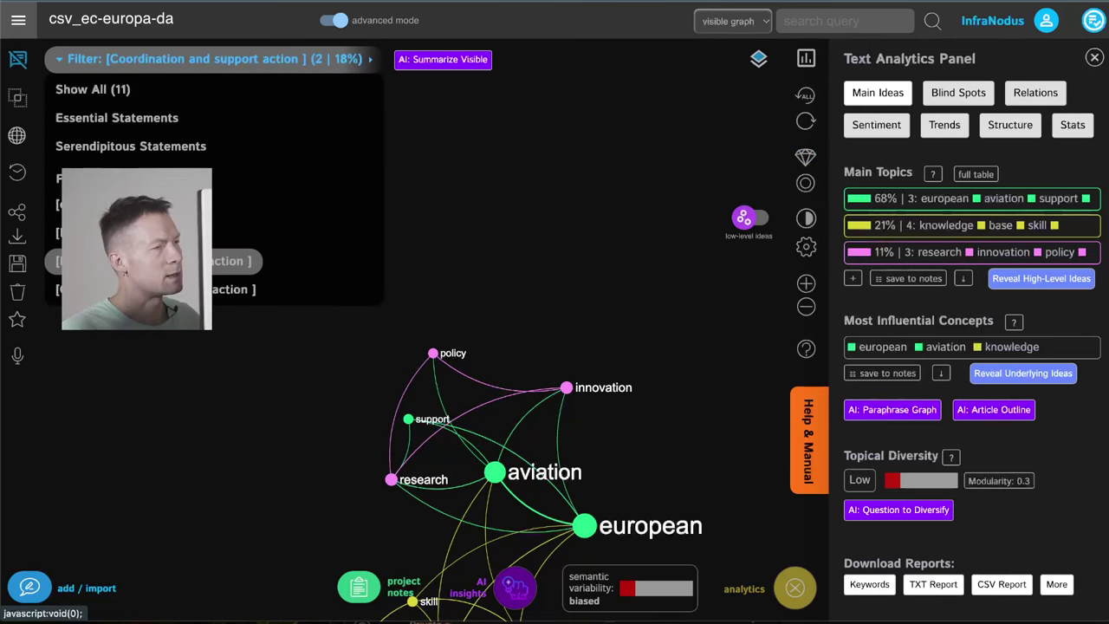
pyautogui.click(138, 289)
pyautogui.click(138, 232)
pyautogui.click(139, 205)
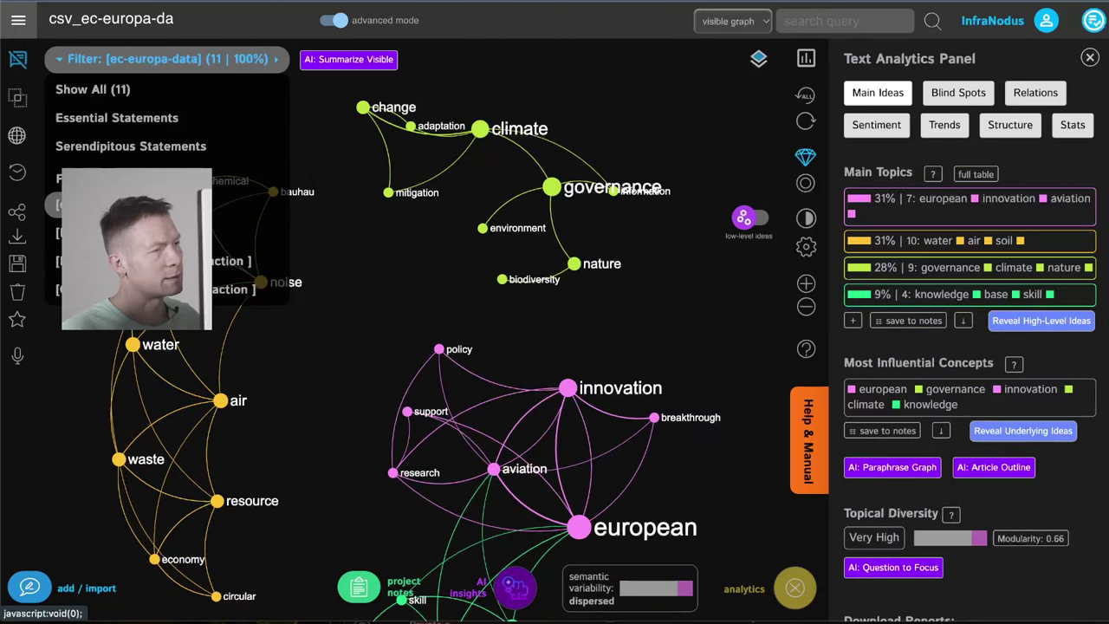
pyautogui.click(409, 356)
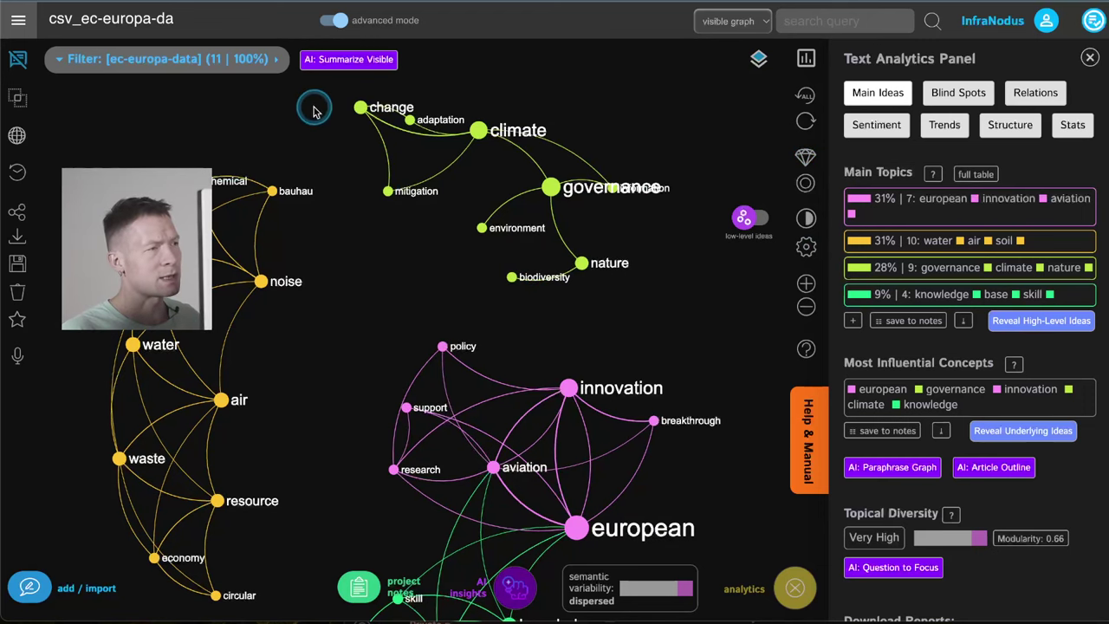
# Compare the Research and Innovation action and Coordination and support action filters again, returning to the full ec-europa-data graph
pyautogui.click(244, 55)
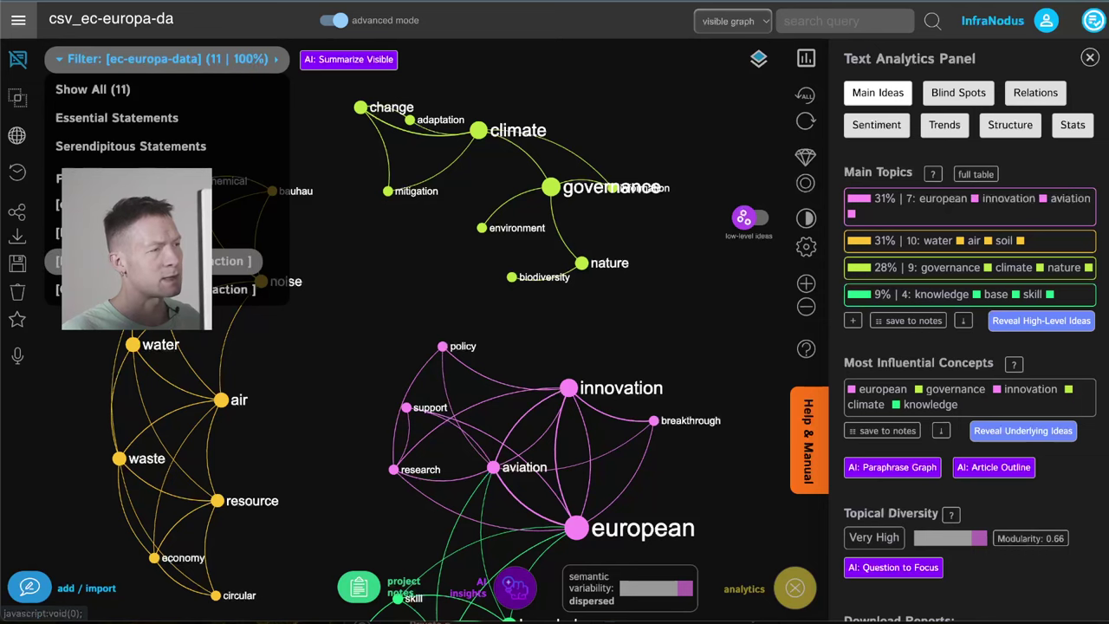
pyautogui.click(173, 261)
pyautogui.click(173, 289)
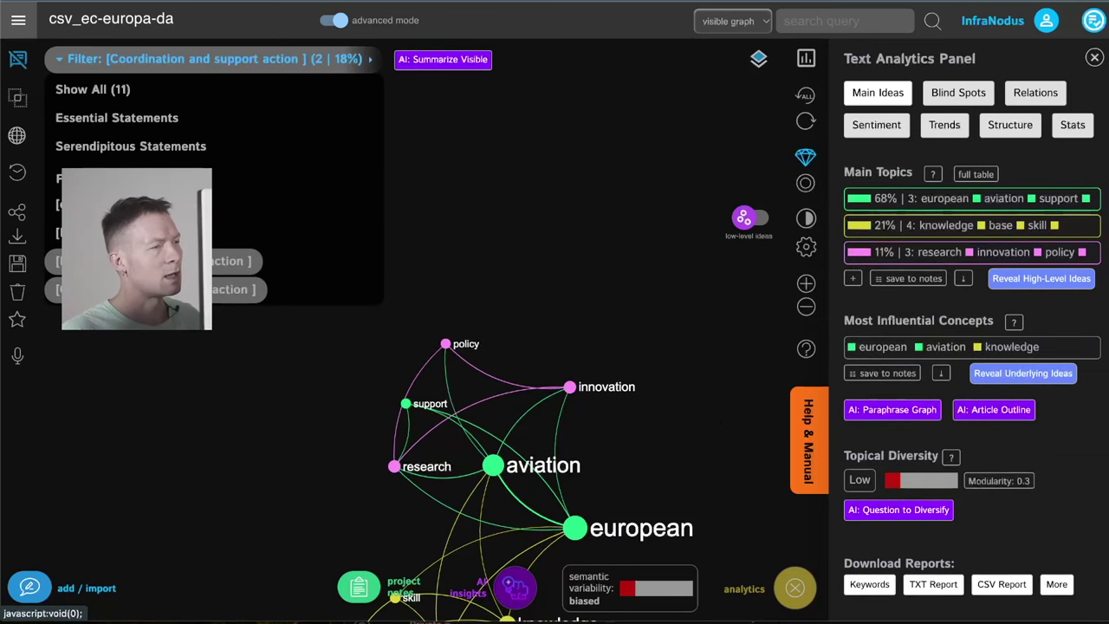
pyautogui.click(173, 261)
pyautogui.click(173, 290)
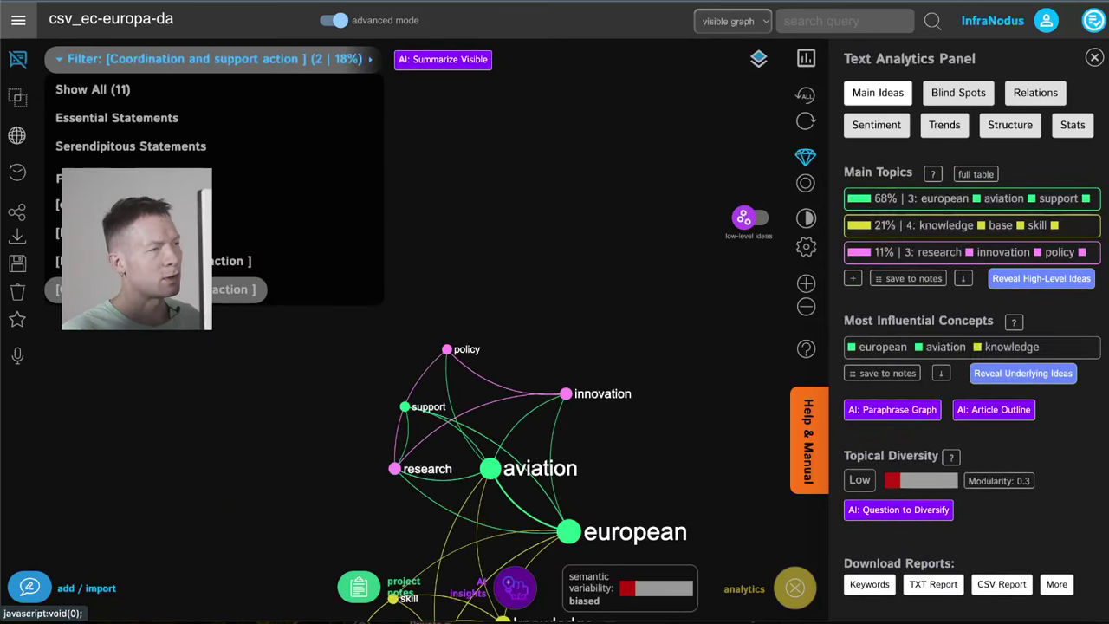
pyautogui.click(130, 232)
pyautogui.click(93, 90)
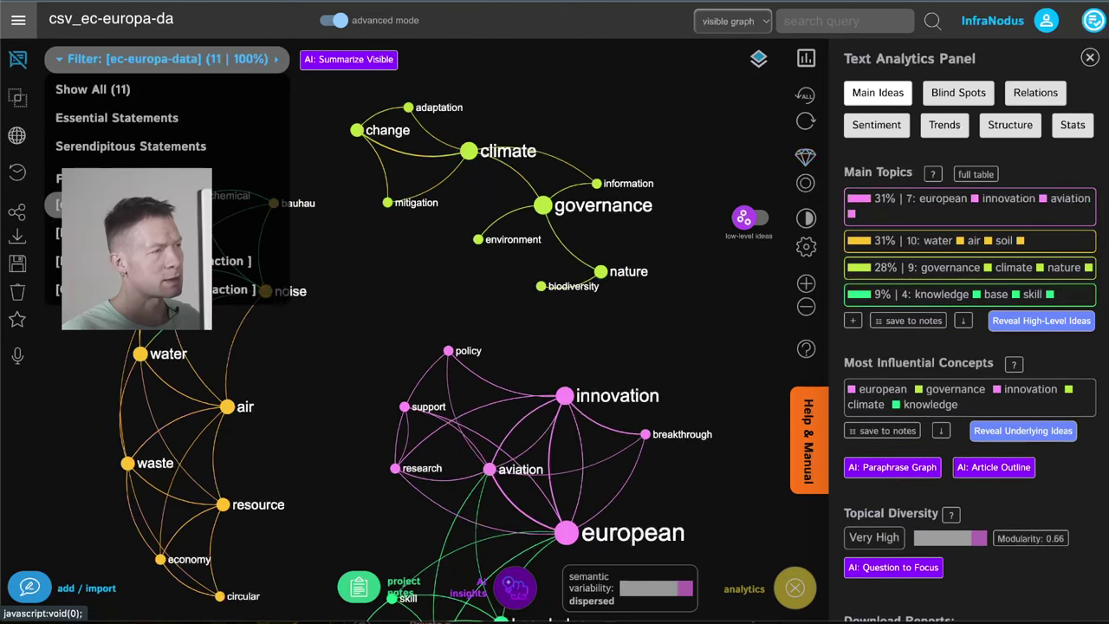
# Return to the apps page, start an External Sync import, and choose News Analysis as the source
pyautogui.click(18, 19)
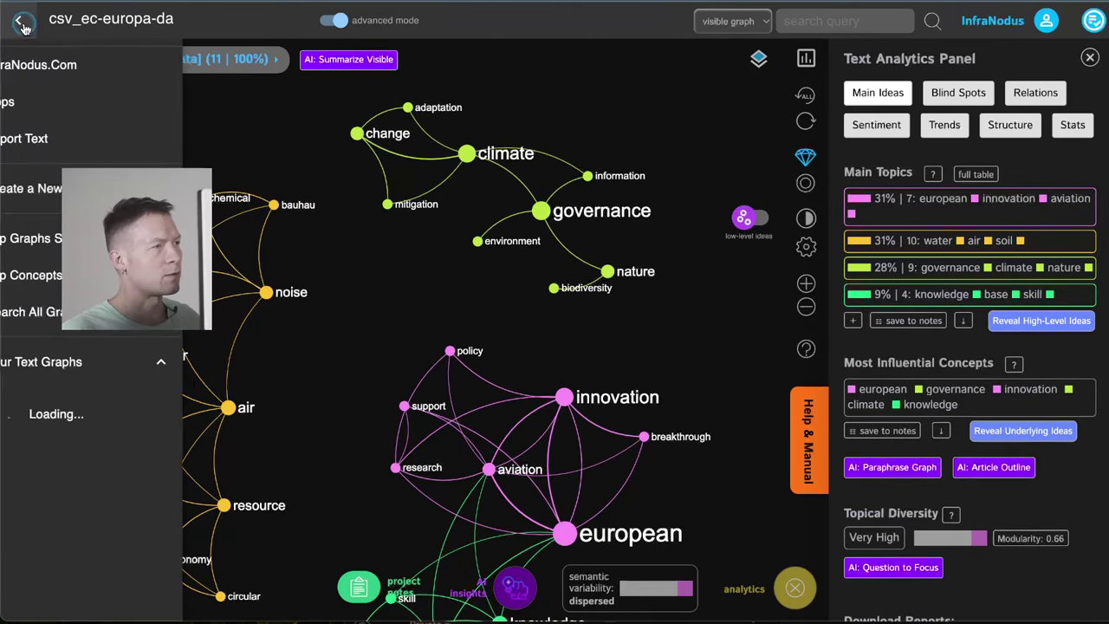
pyautogui.click(70, 102)
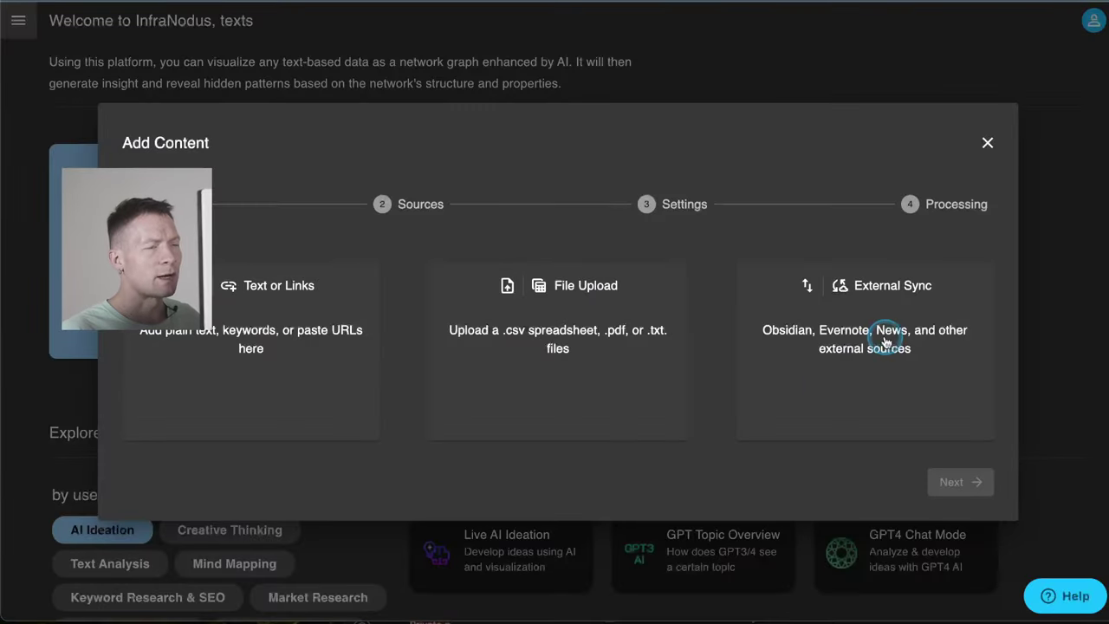
pyautogui.click(886, 342)
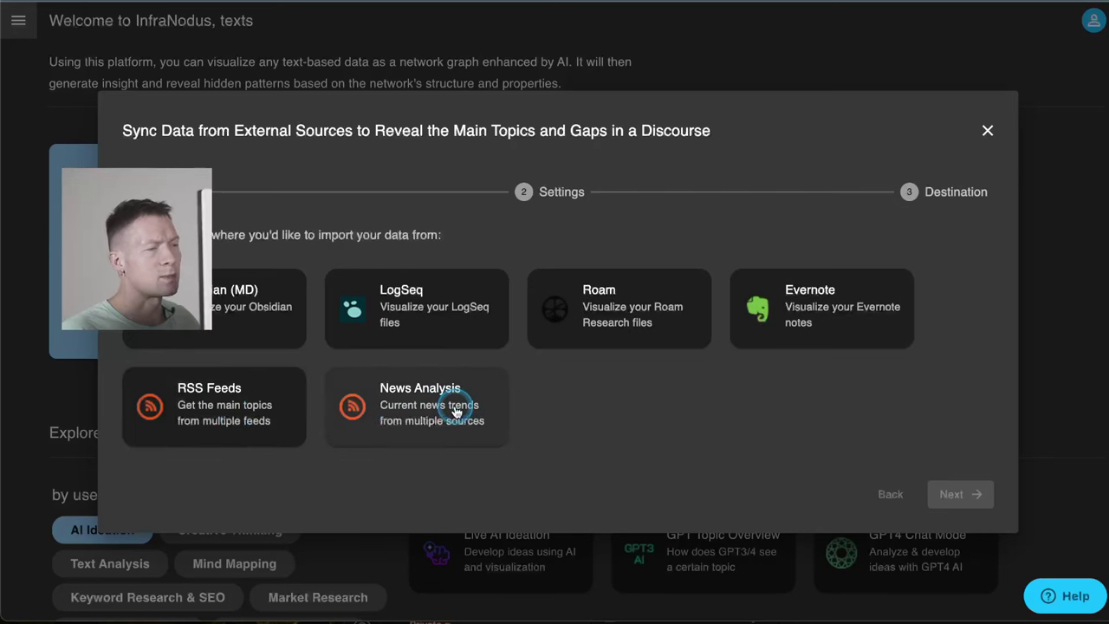
pyautogui.click(380, 412)
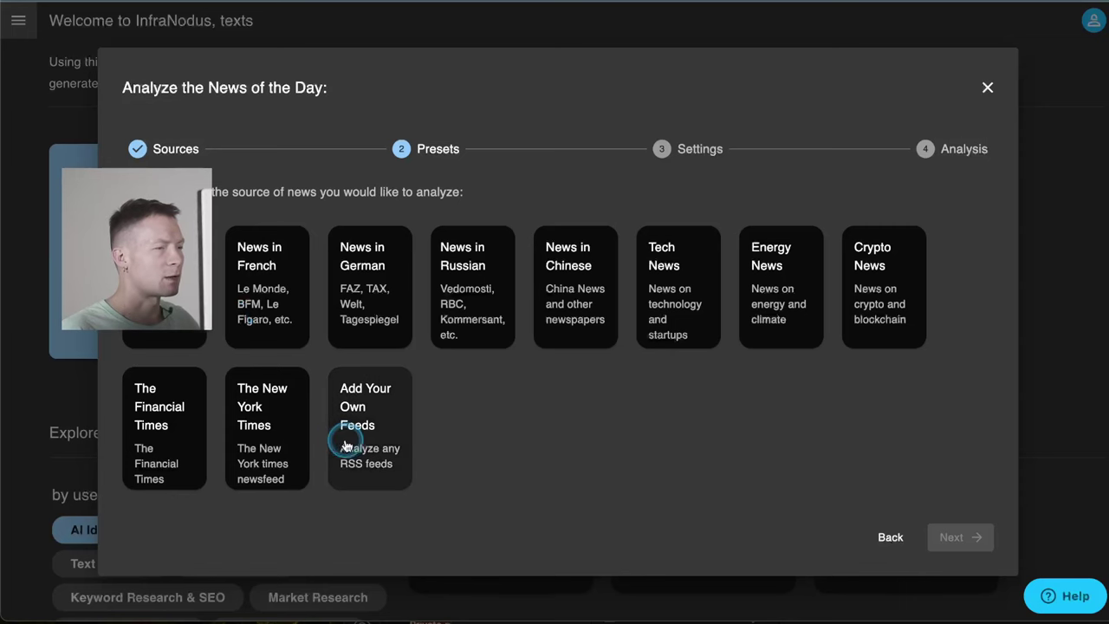
# Visualize headlines only from the preset combining Guardian, WSJ, New York Times, Washington Post and Financial Times feeds in the news_231225T1725 context
pyautogui.click(327, 402)
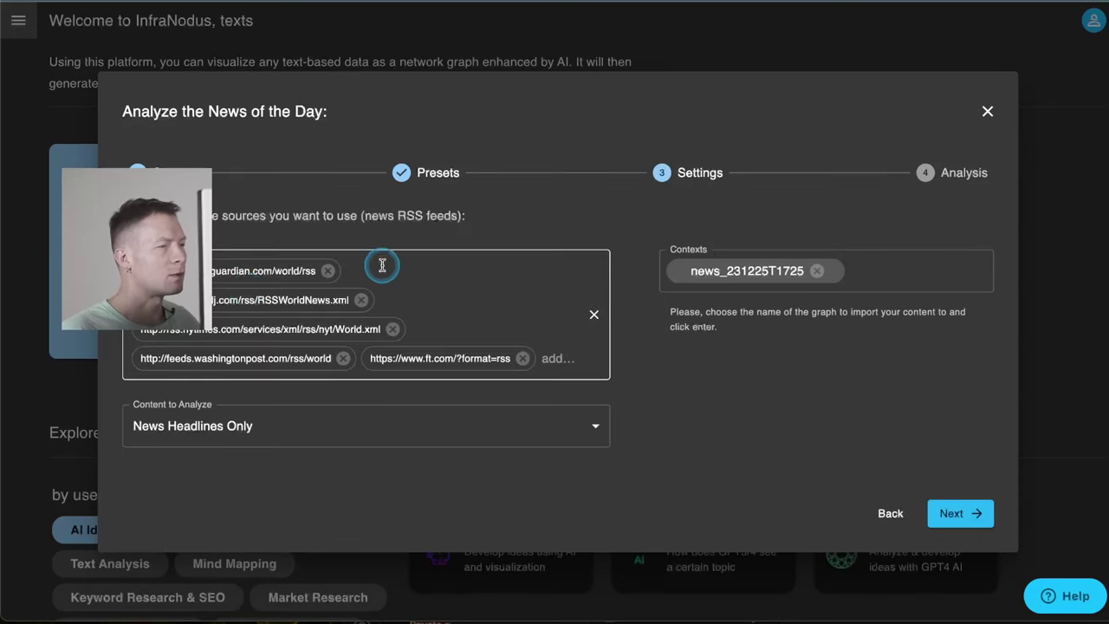
pyautogui.click(377, 392)
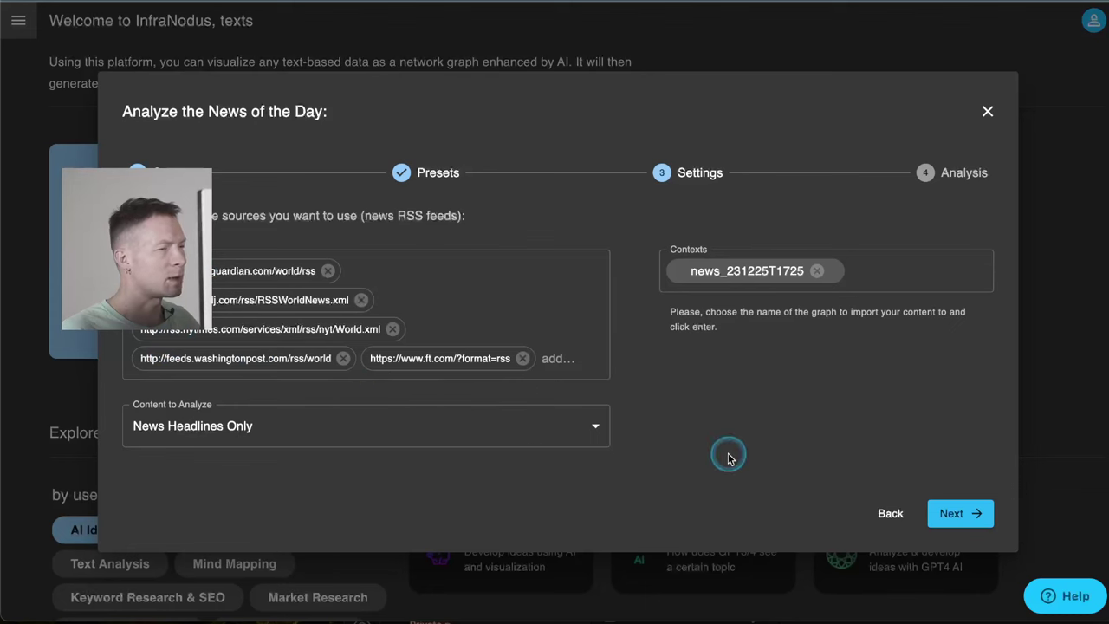
pyautogui.click(951, 509)
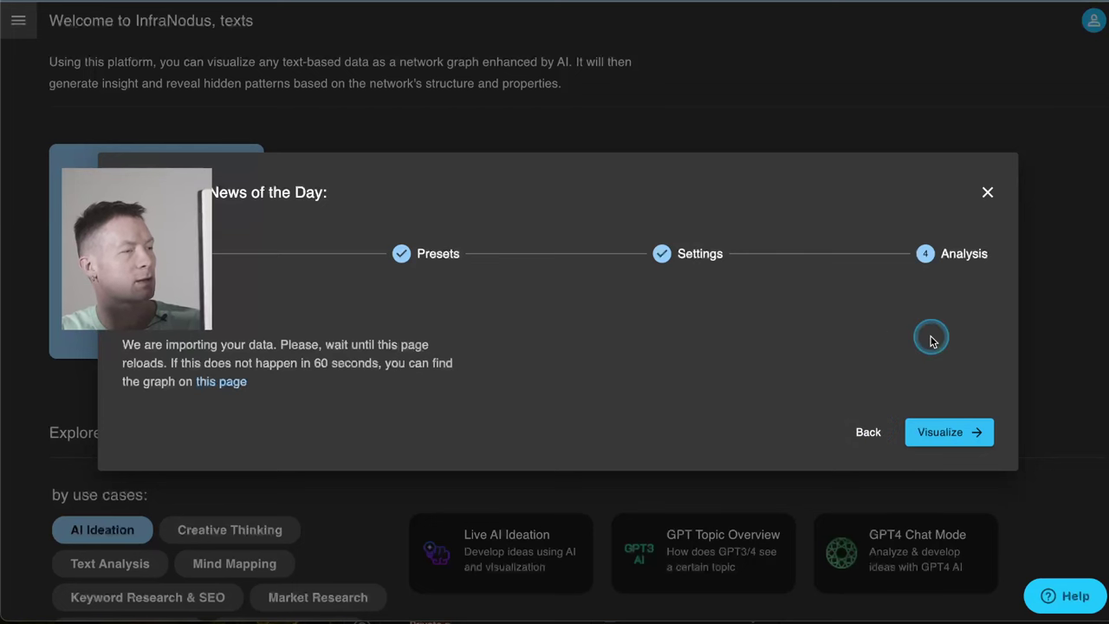
pyautogui.click(987, 193)
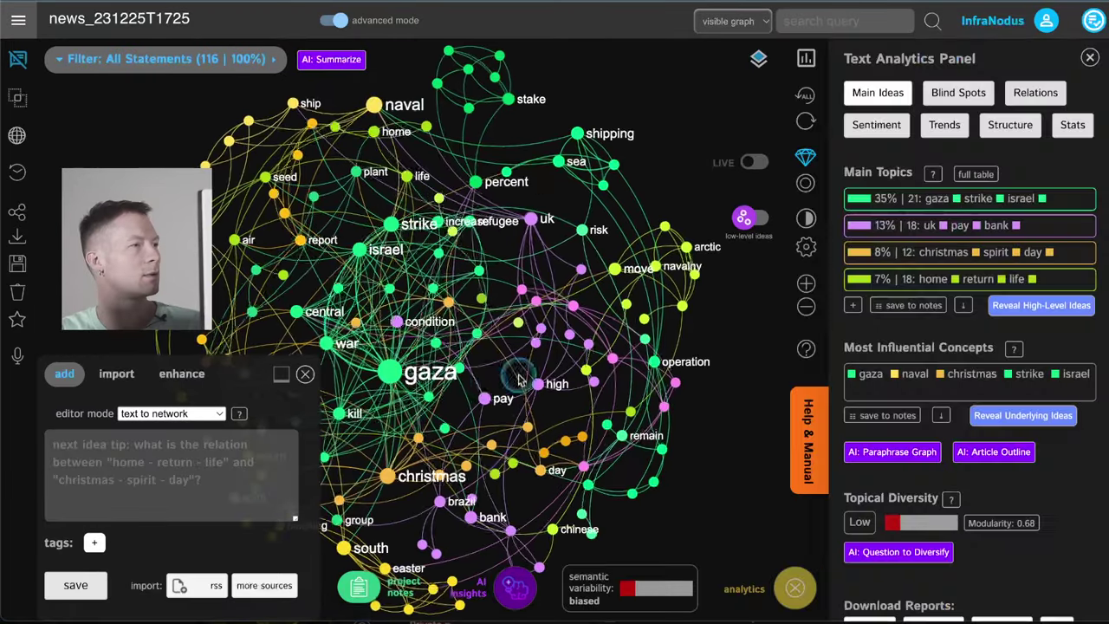
# Close the text entry editor and read through the imported headlines in the news graph's statement list, hiding the list again
pyautogui.click(299, 376)
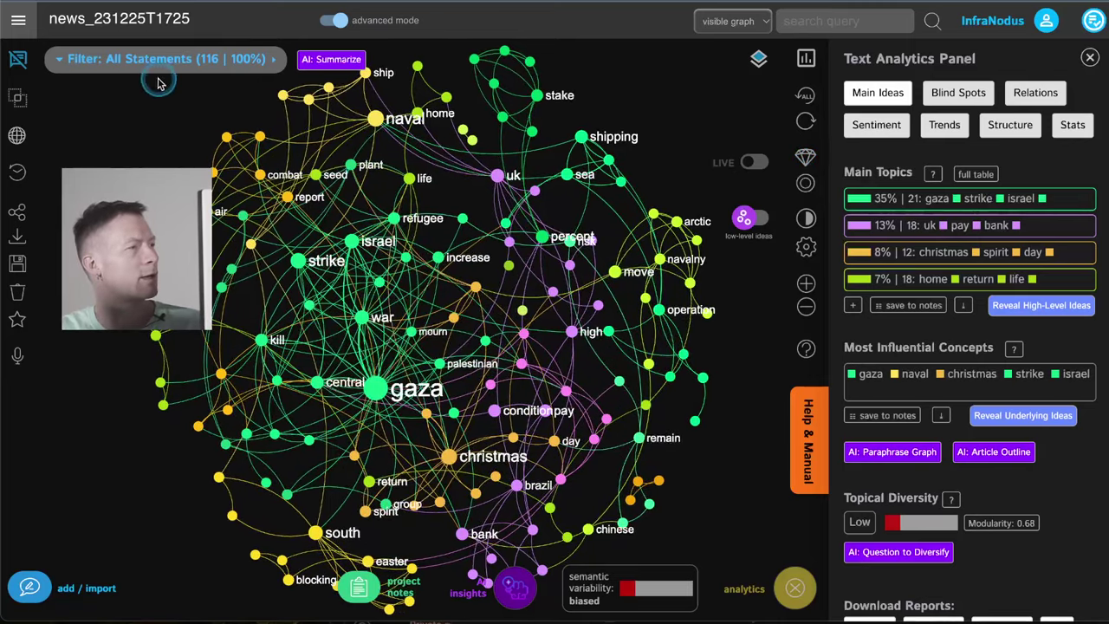
pyautogui.click(17, 97)
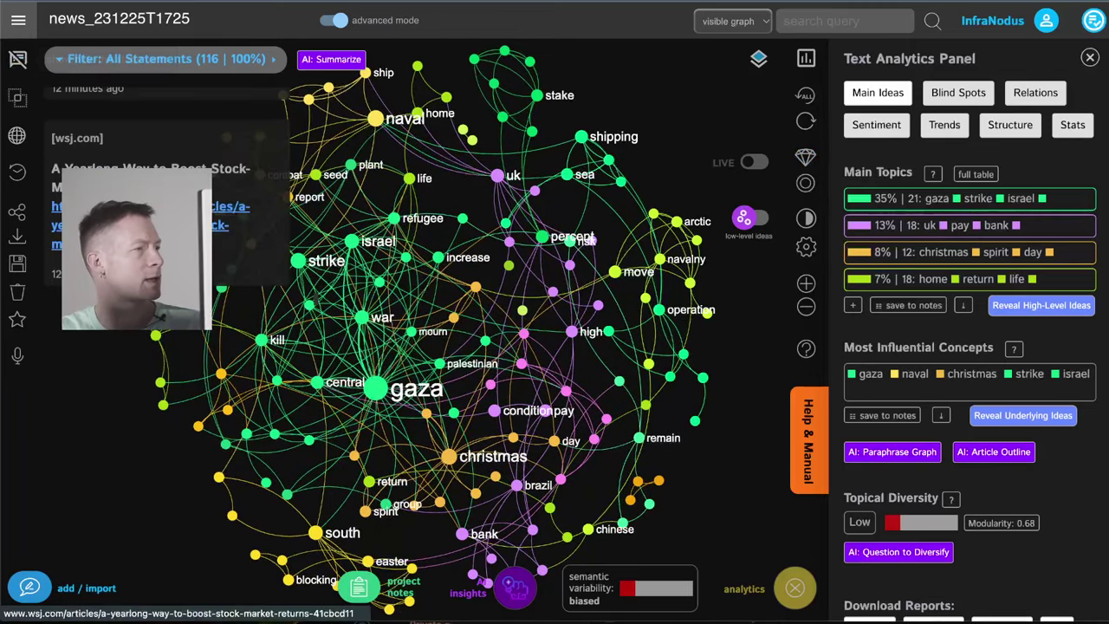
pyautogui.scroll(-3, 156, 173)
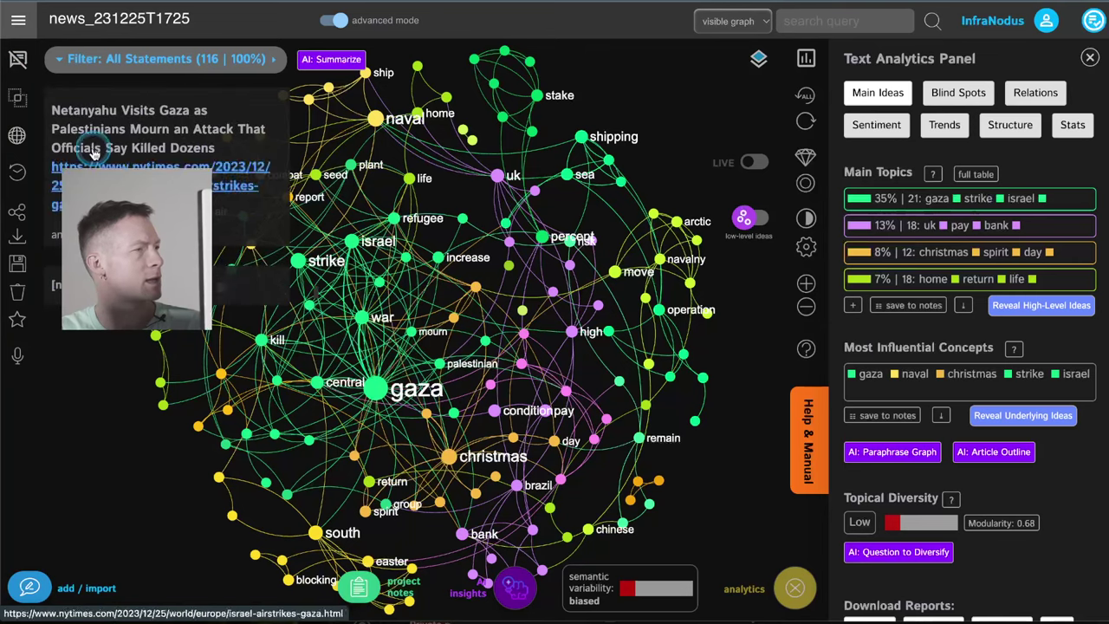
pyautogui.click(17, 58)
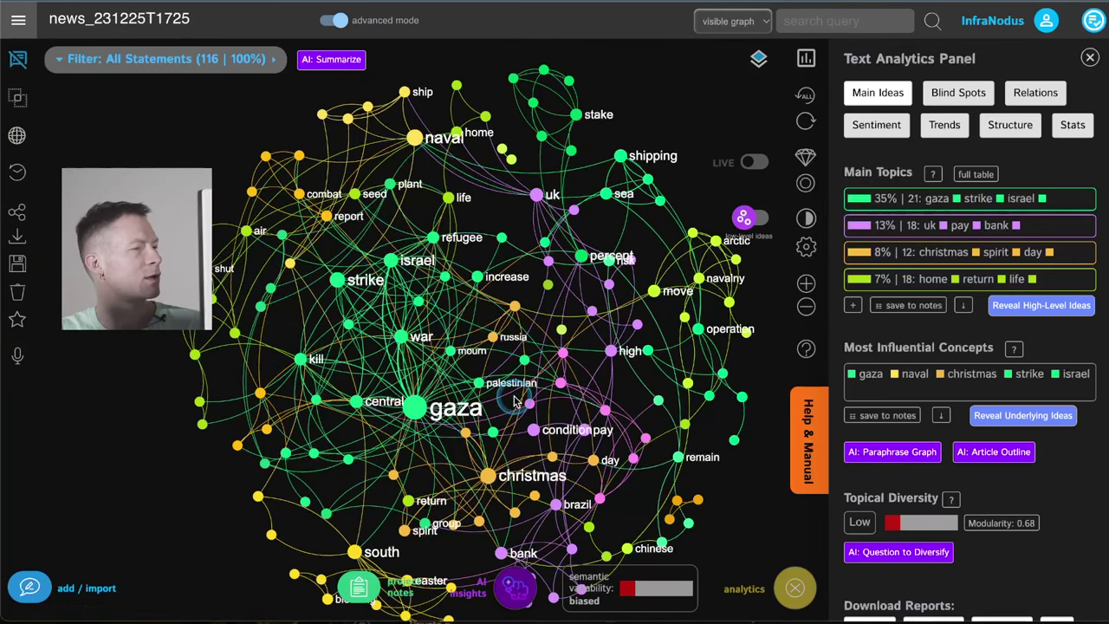
# Filter the news graph by wsj.com, read the headline containing both the remote and arctic nodes, and clear the node selection
pyautogui.click(231, 60)
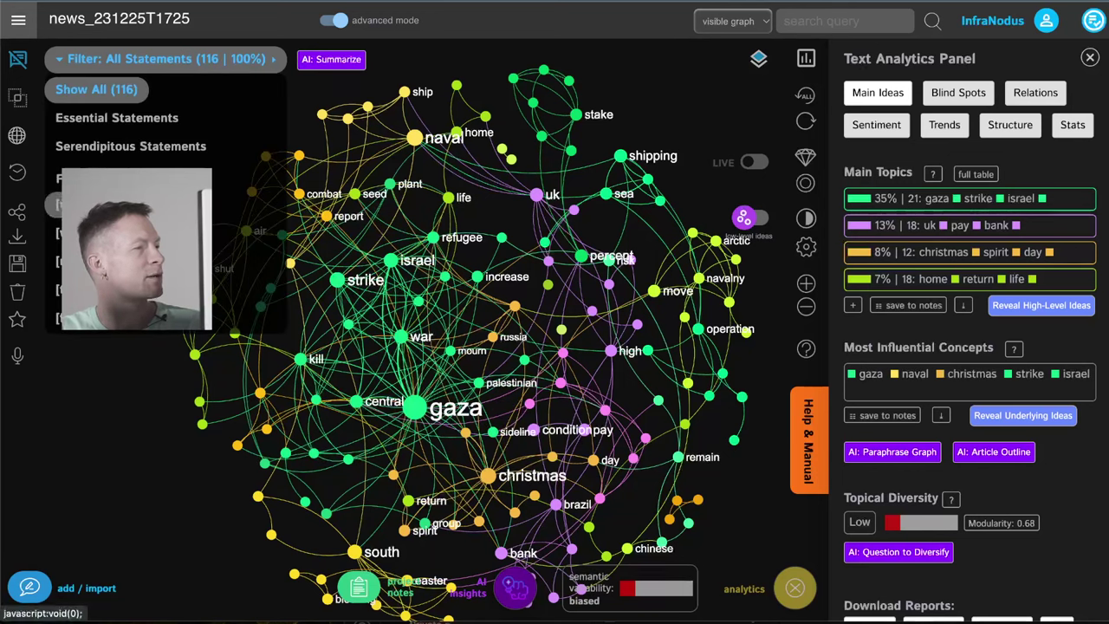
pyautogui.click(59, 205)
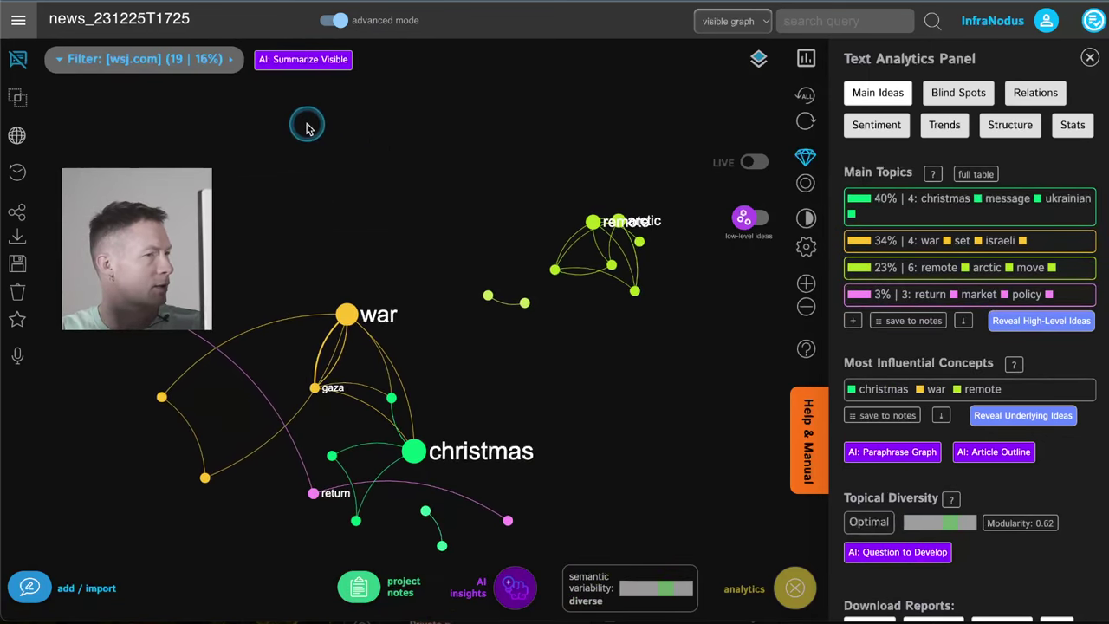
pyautogui.click(592, 223)
pyautogui.click(617, 220)
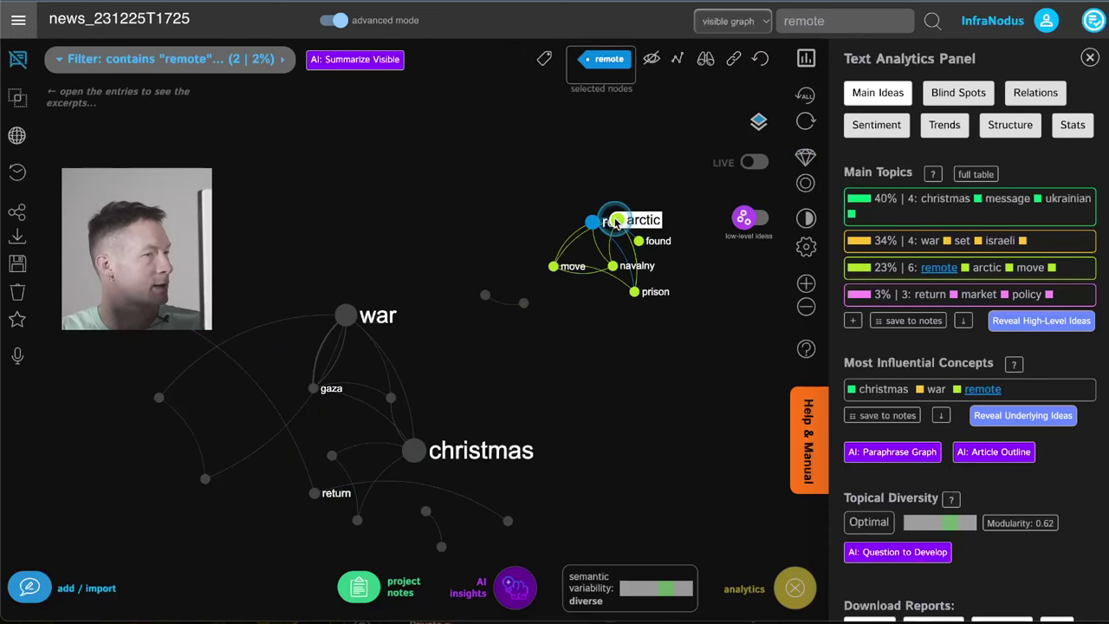
pyautogui.click(17, 59)
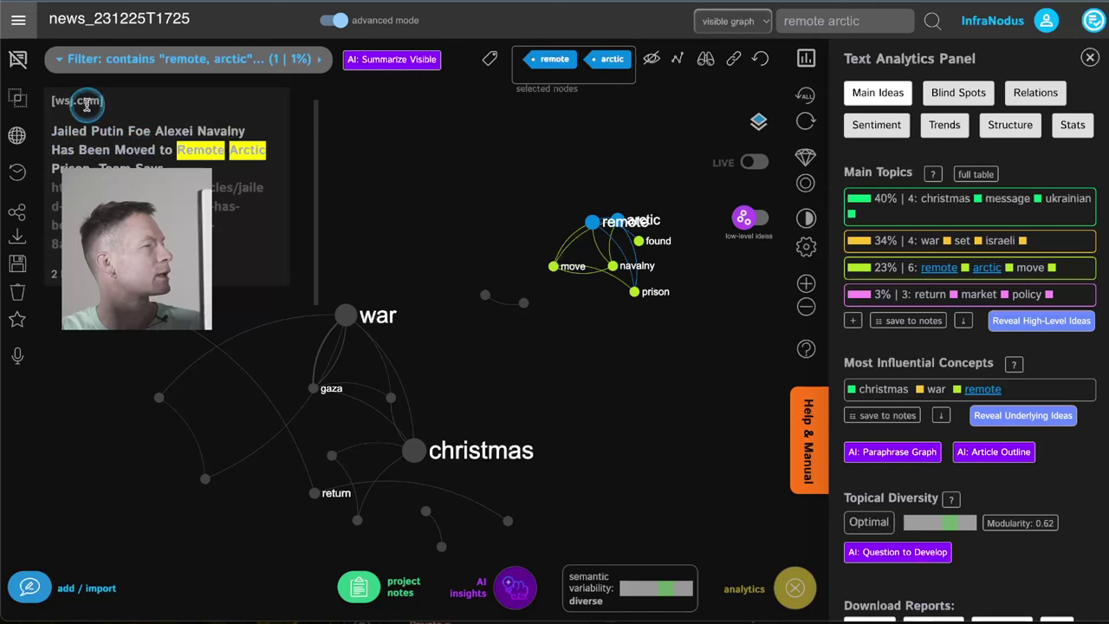
pyautogui.click(17, 59)
pyautogui.moveTo(235, 74)
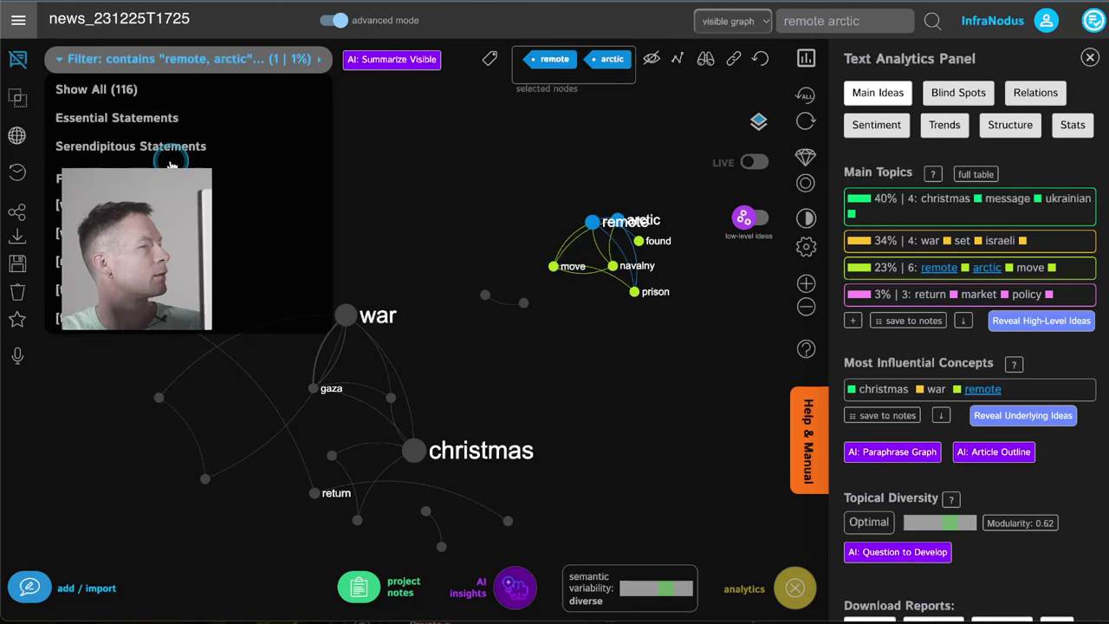
pyautogui.click(759, 57)
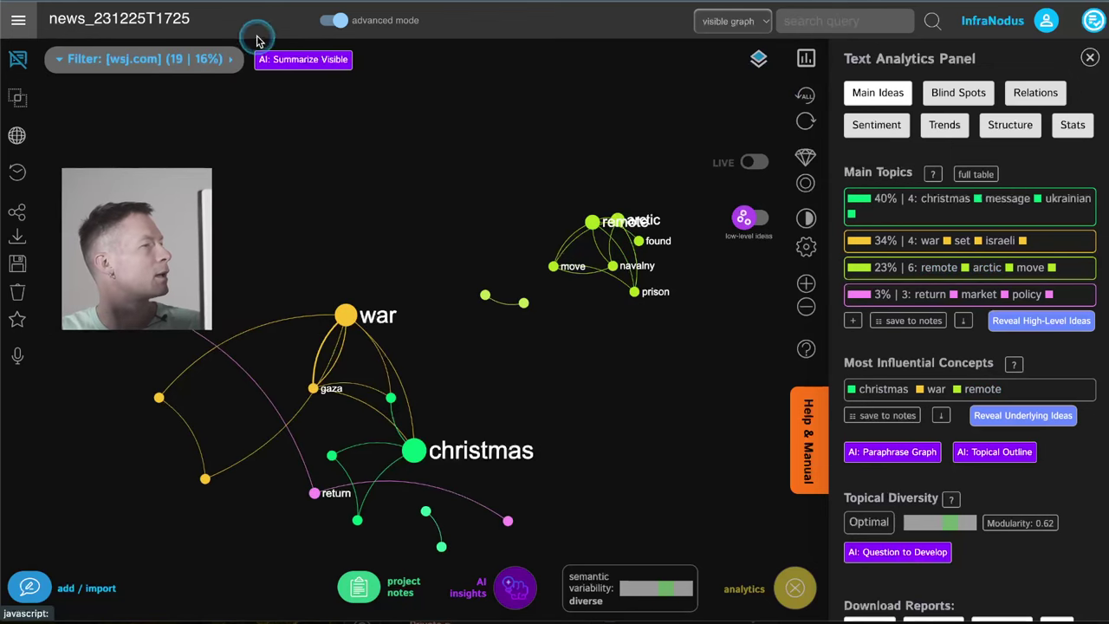
# Compare the topics of the other outlets by filtering the graph by washingtonpost.com, nytimes.com, theguardian.com and ft.com in turn
pyautogui.moveTo(156, 82)
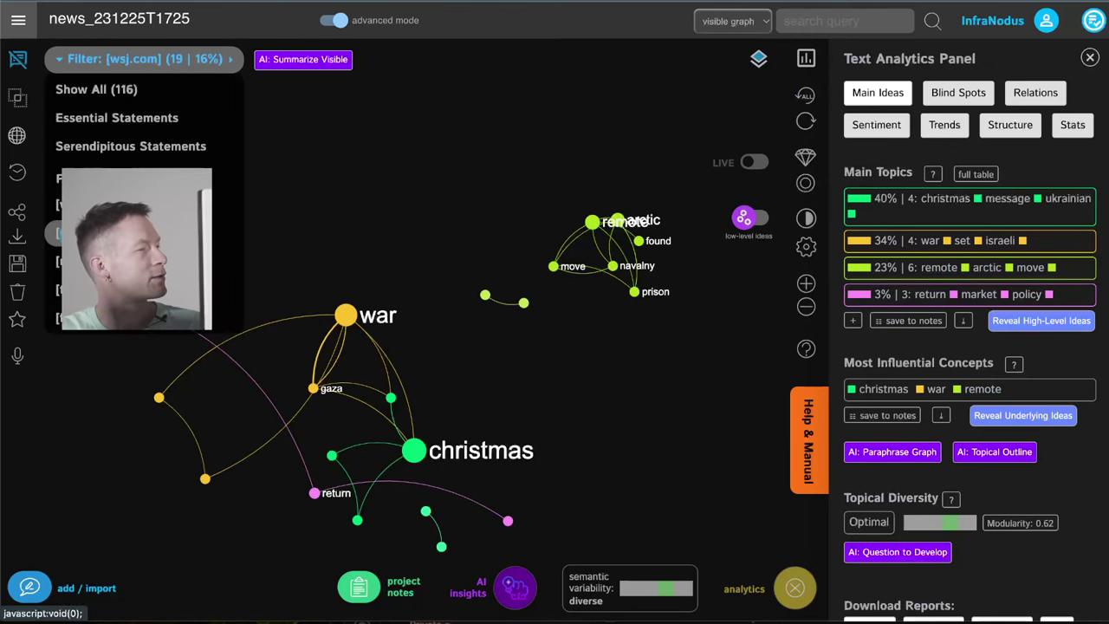
pyautogui.click(87, 232)
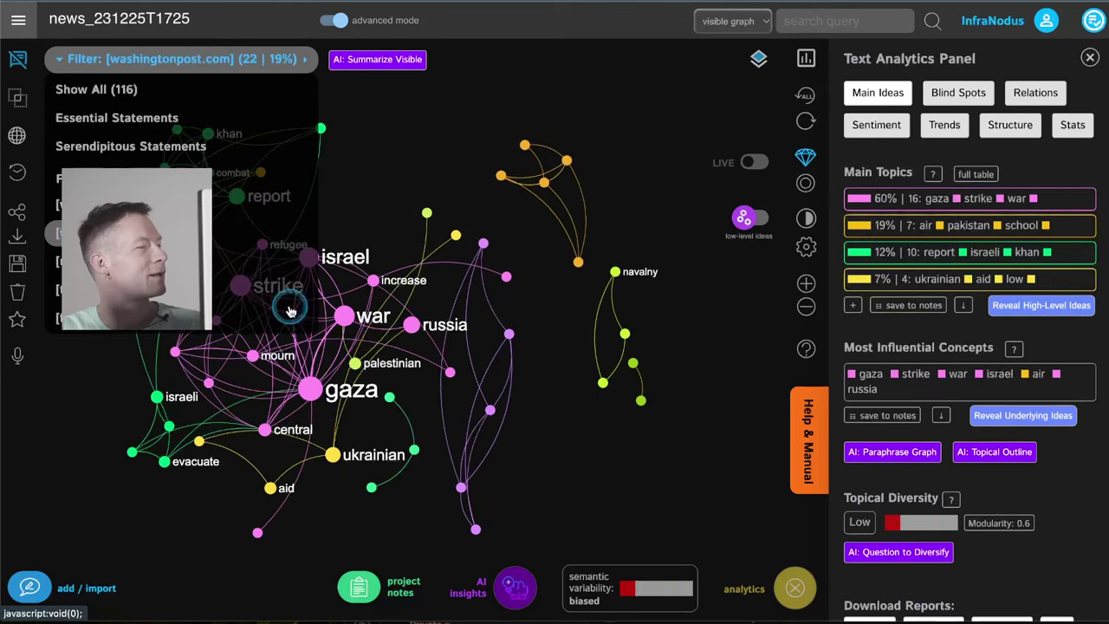
pyautogui.moveTo(156, 59)
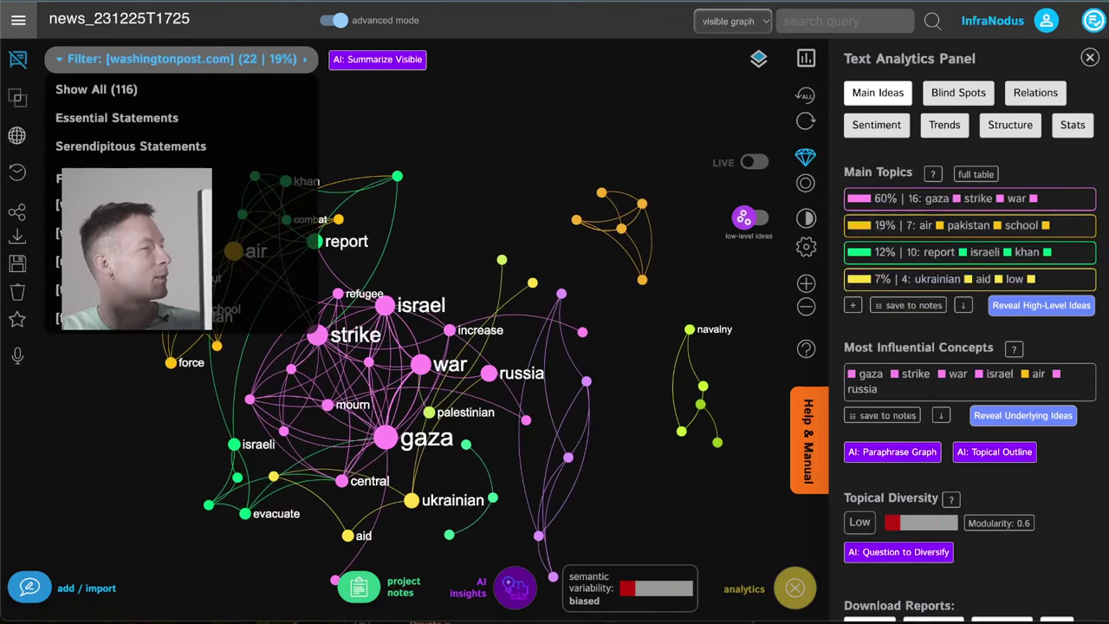
pyautogui.click(87, 261)
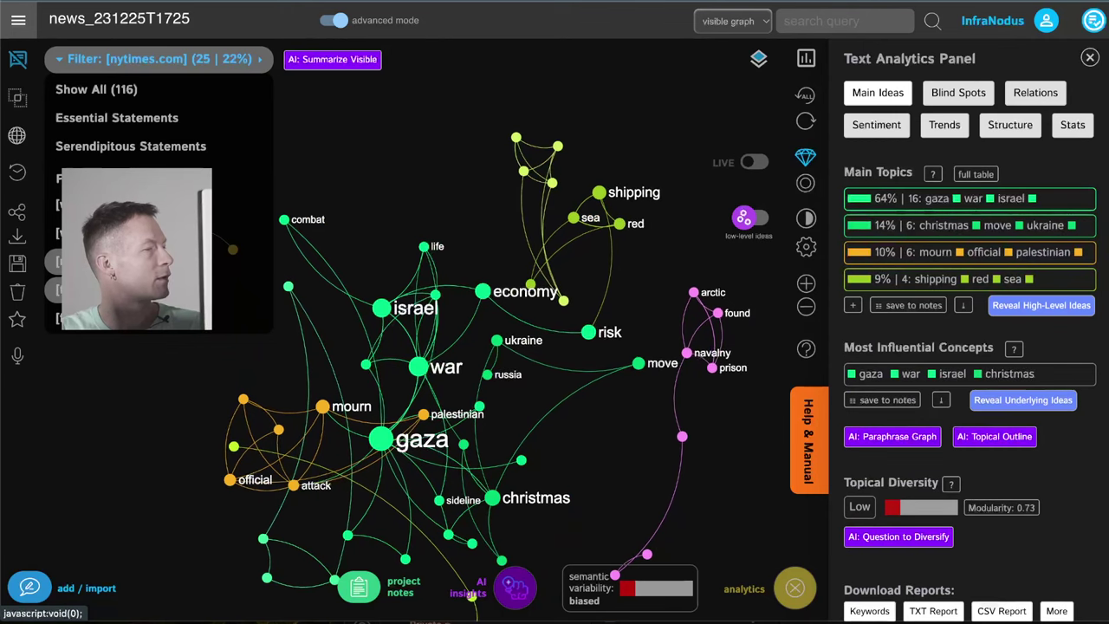
pyautogui.click(87, 289)
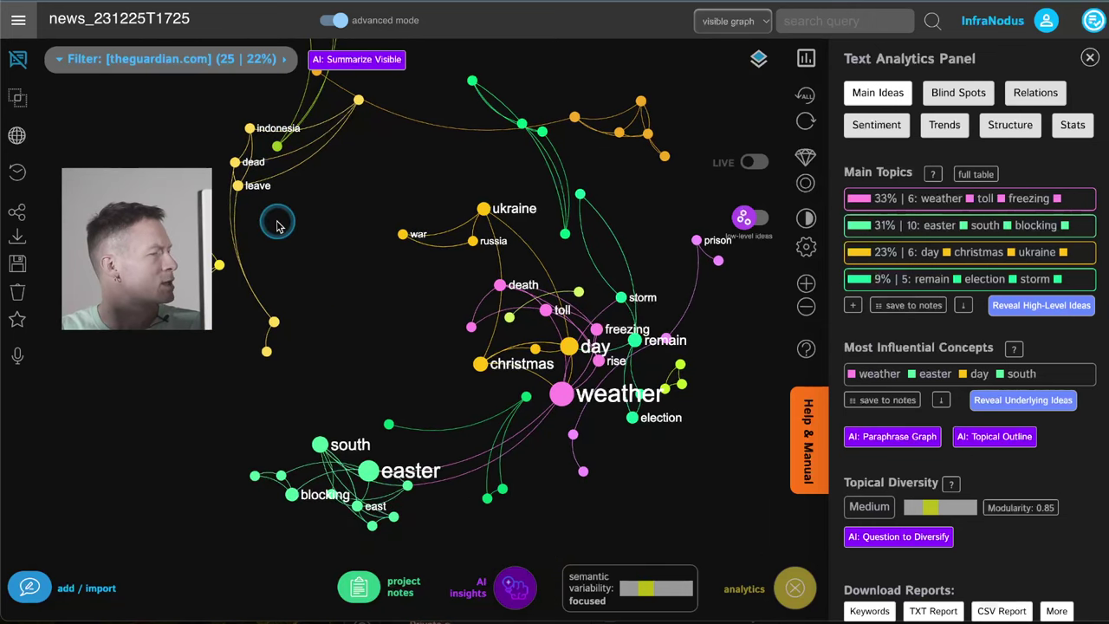
pyautogui.click(231, 66)
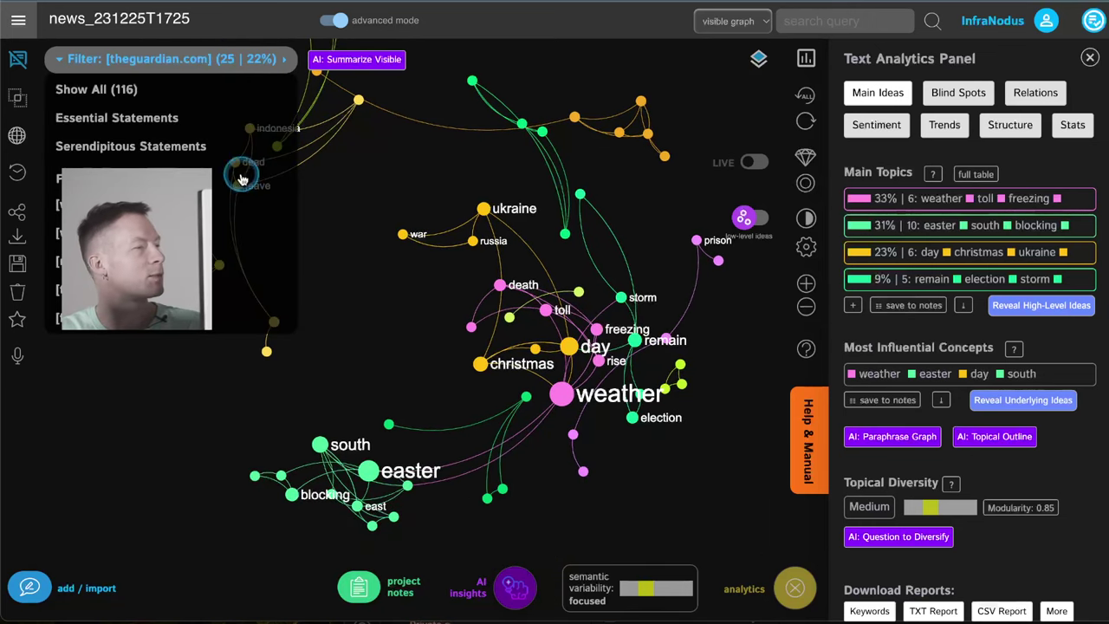
pyautogui.click(130, 318)
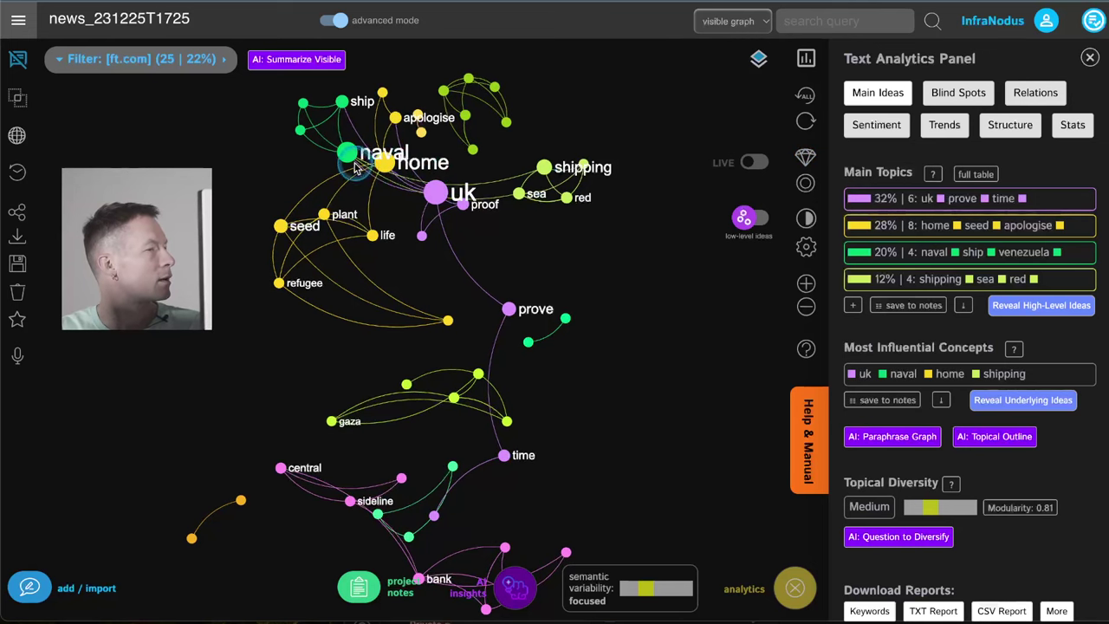
pyautogui.moveTo(315, 383); pyautogui.dragTo(356, 355)
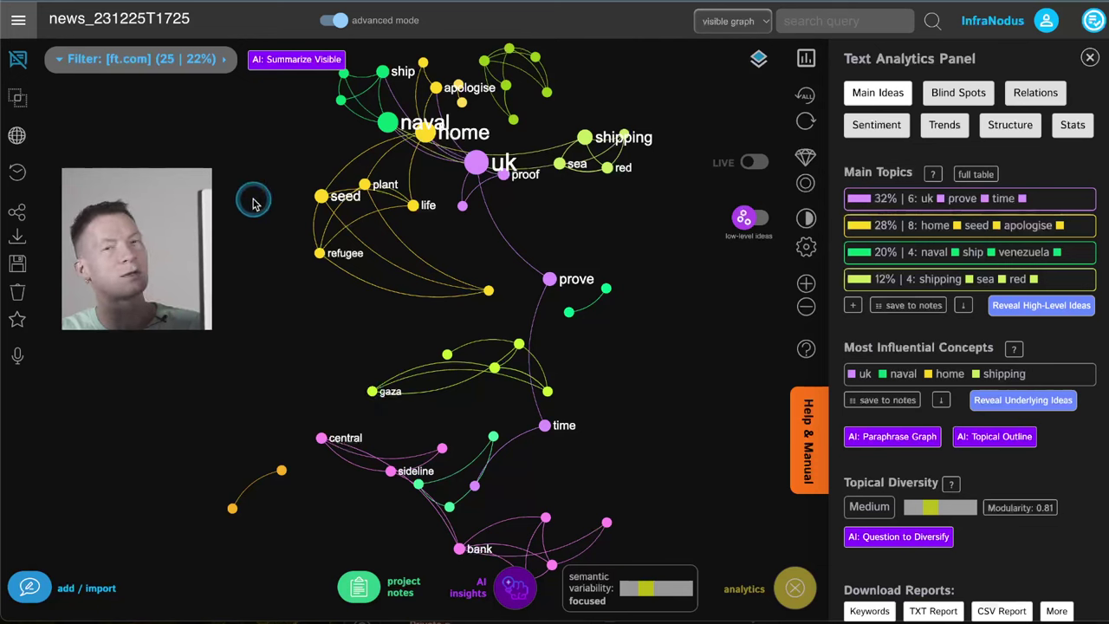
# Leave the graph for the text import tools and browse the available import sources, including Plain Text, GPT3/4 AI and RSS Feeds
pyautogui.click(19, 17)
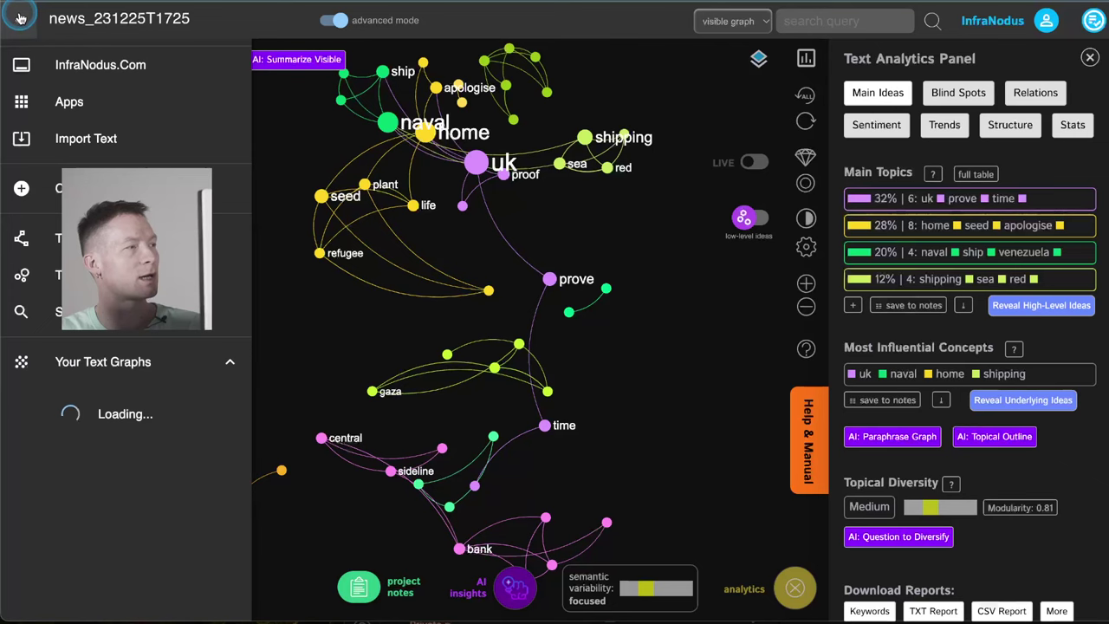
pyautogui.click(62, 104)
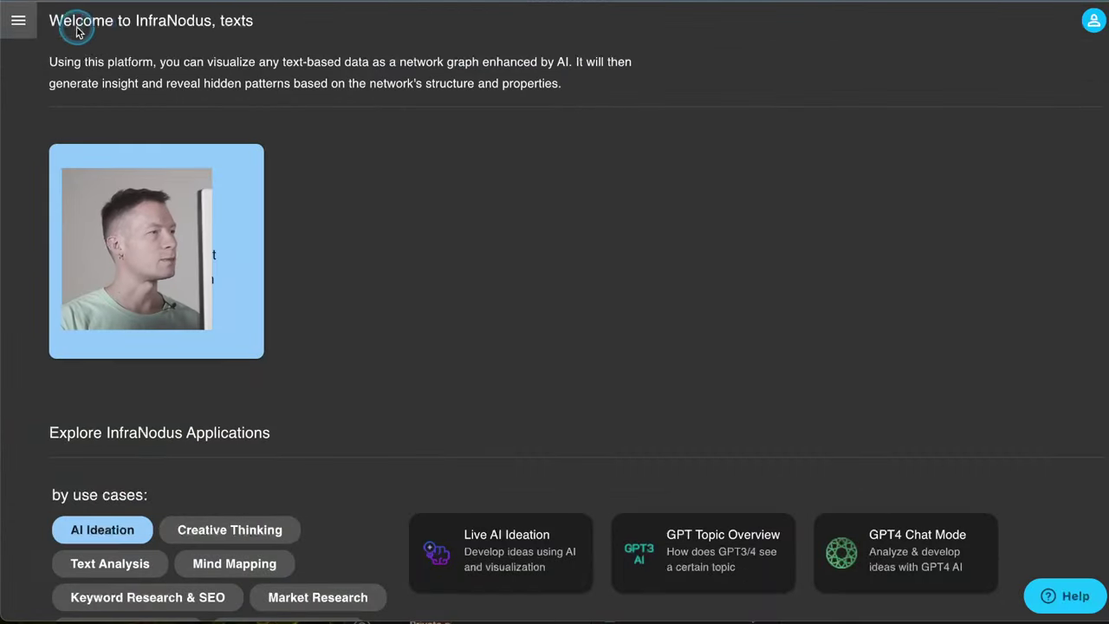
pyautogui.click(19, 20)
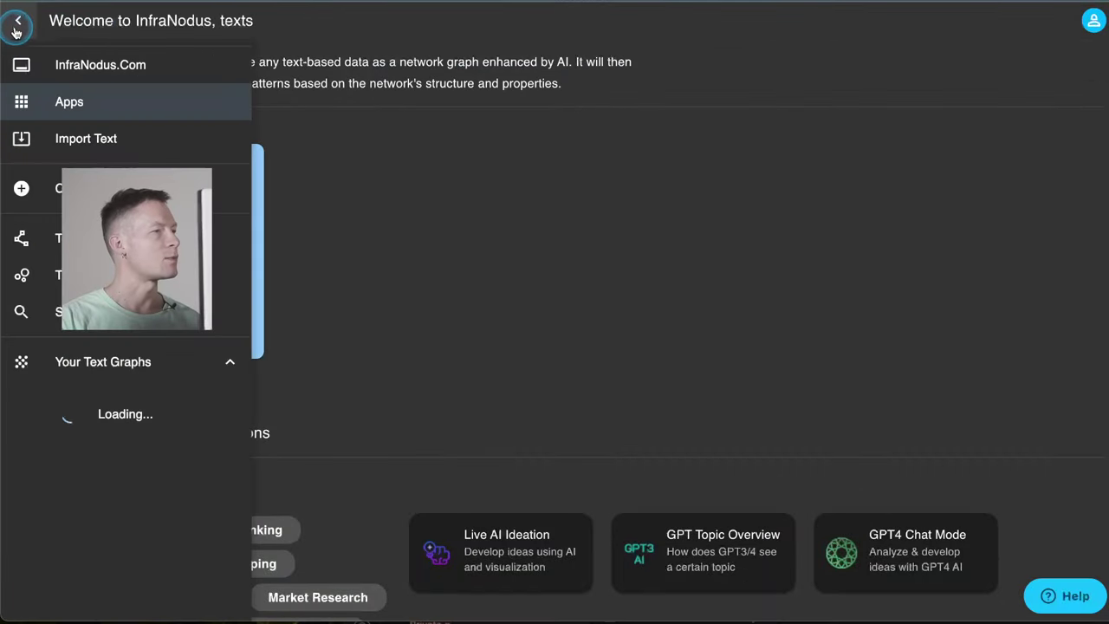
pyautogui.click(86, 139)
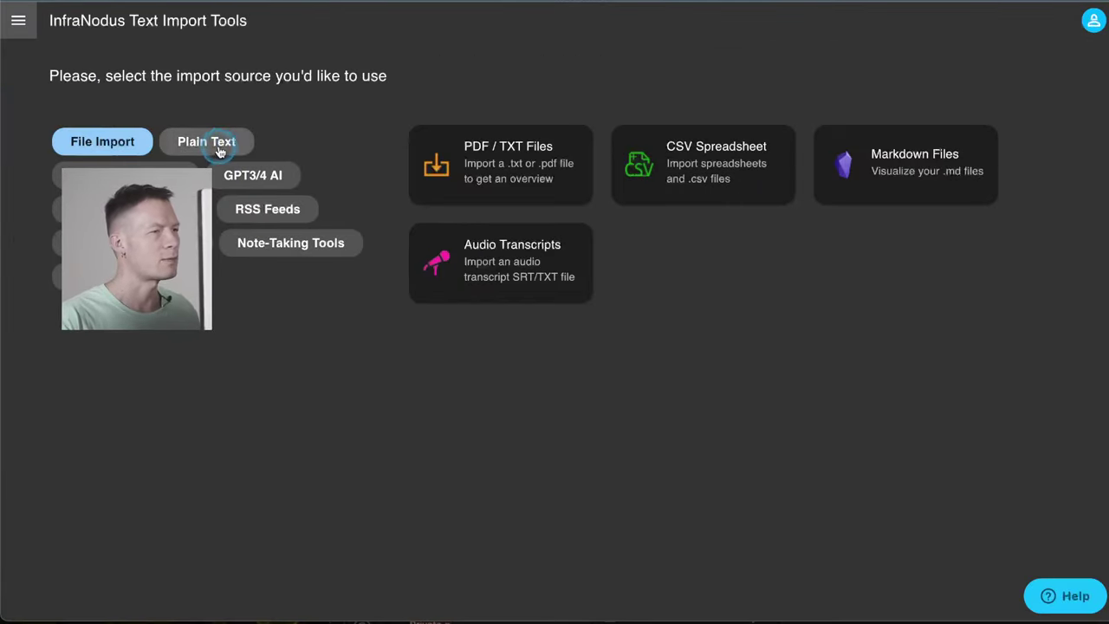
pyautogui.click(216, 142)
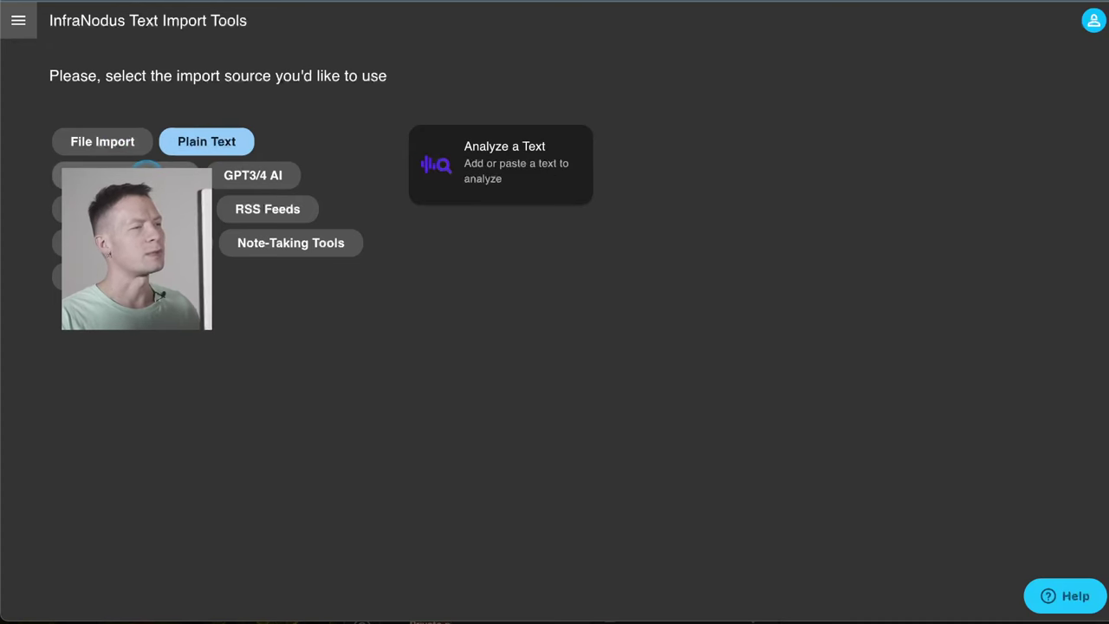
pyautogui.click(147, 173)
pyautogui.click(251, 175)
pyautogui.click(130, 208)
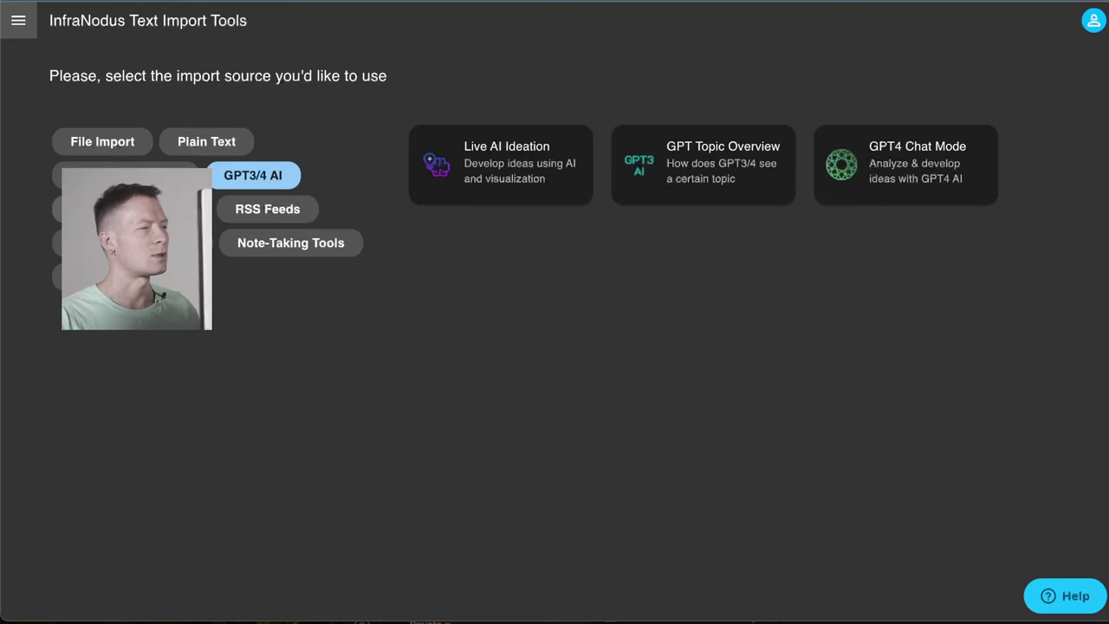
pyautogui.click(270, 213)
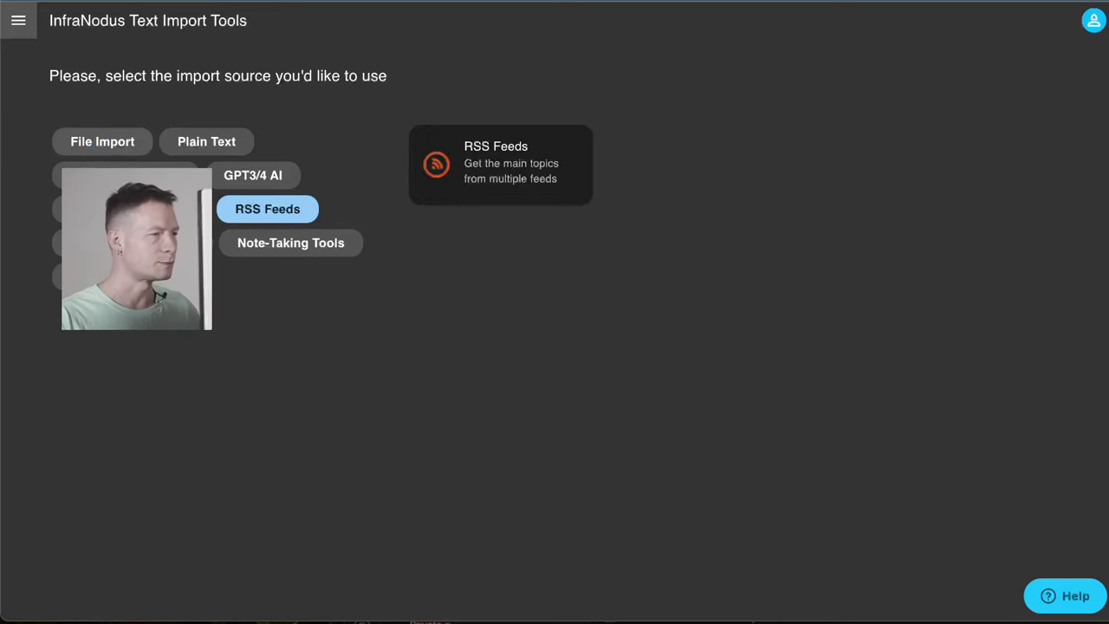
# Return to the apps page and browse the applications offered for the Market Research and News Analysis use cases
pyautogui.click(32, 30)
pyautogui.click(84, 106)
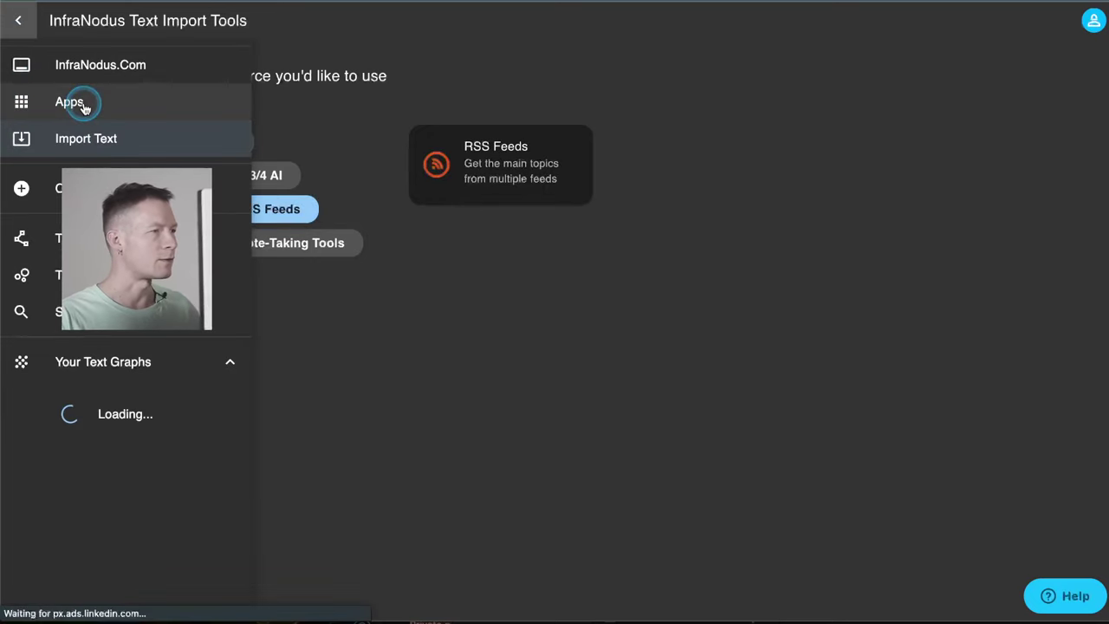
pyautogui.scroll(-6, 307, 317)
pyautogui.scroll(1, 268, 349)
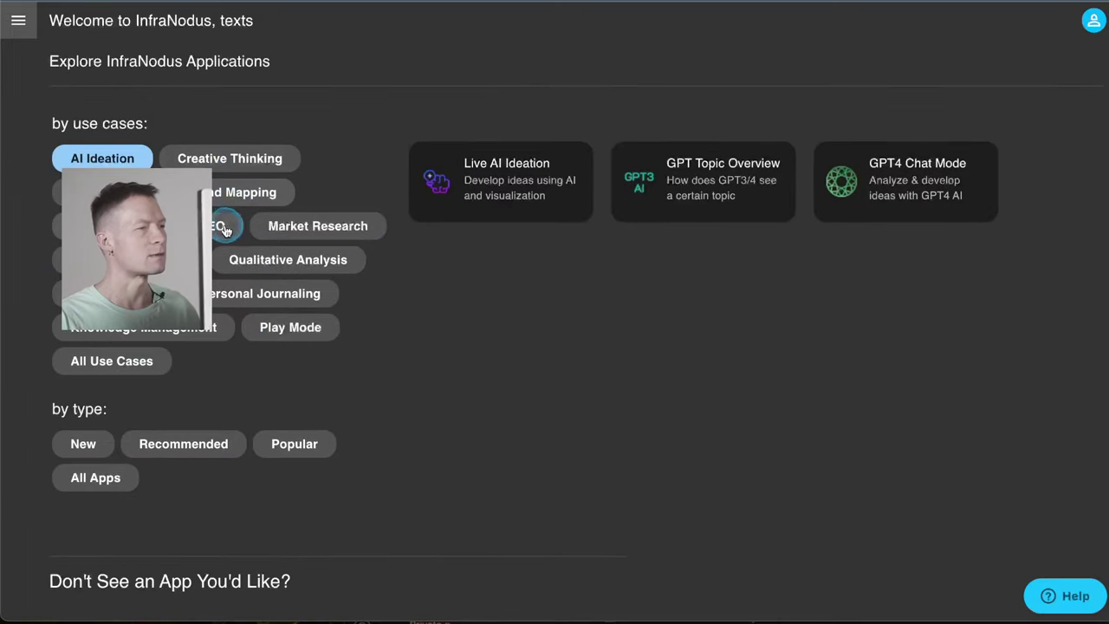
pyautogui.click(318, 227)
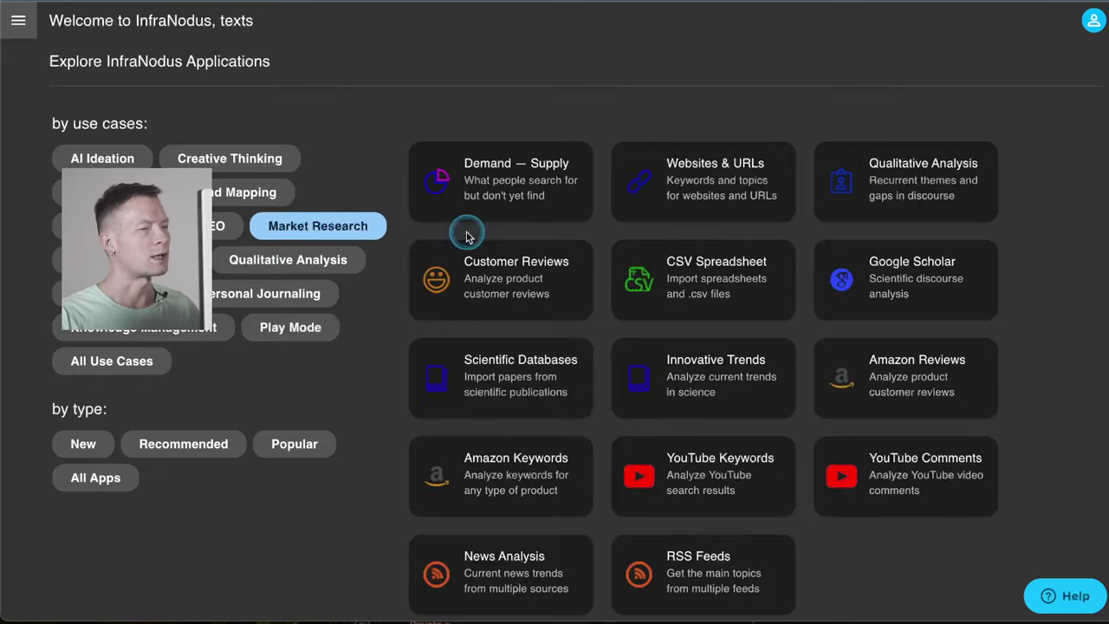
pyautogui.scroll(-3, 586, 390)
pyautogui.scroll(5, 586, 390)
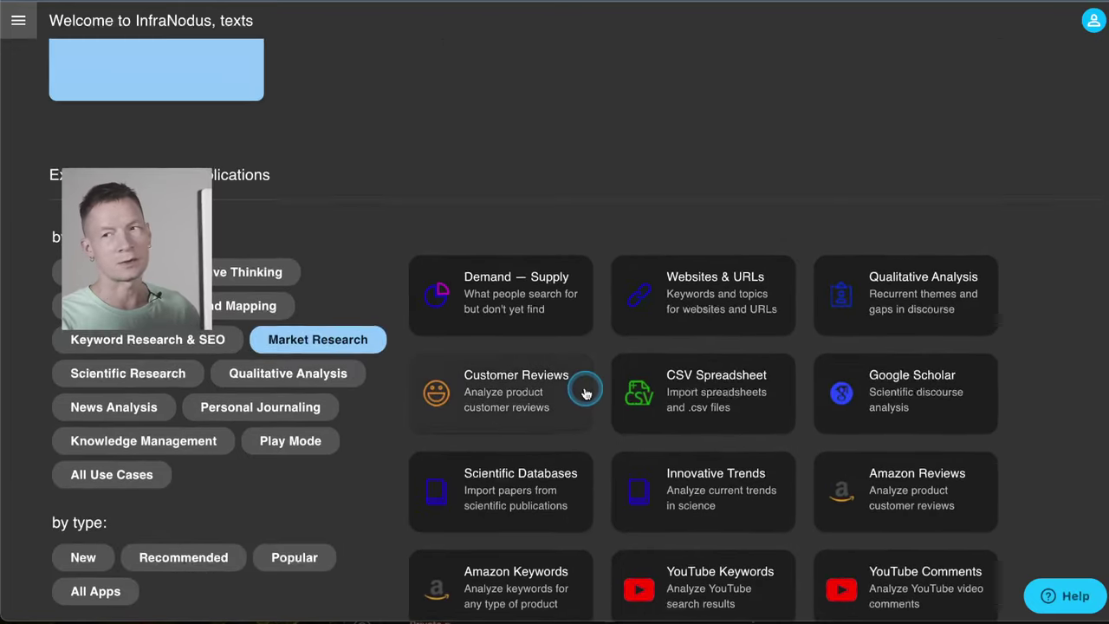
pyautogui.scroll(-4, 585, 392)
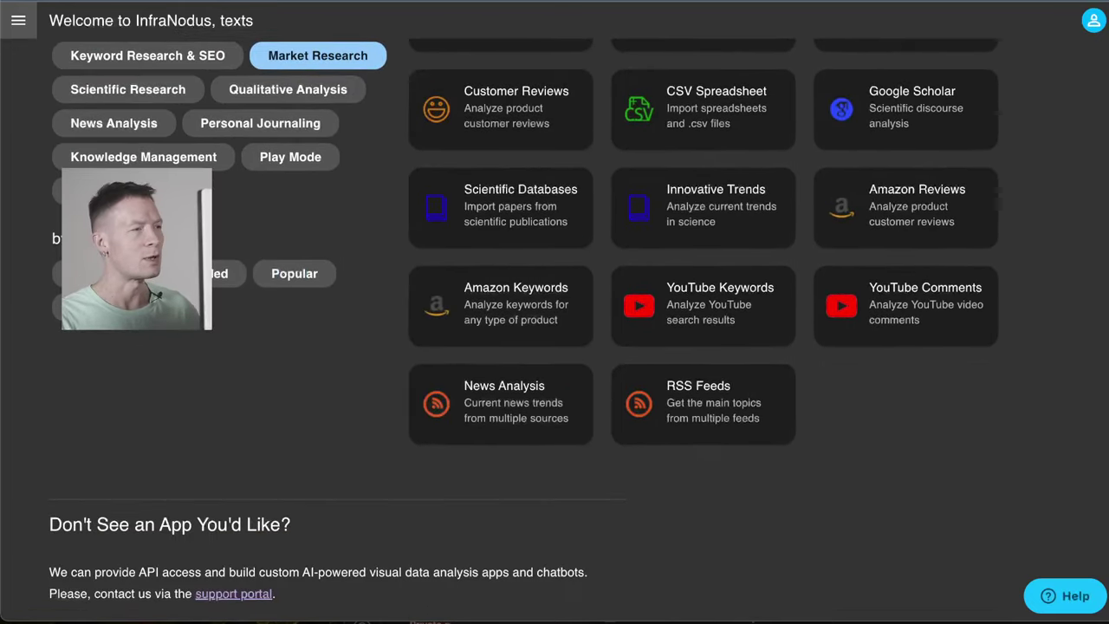
pyautogui.scroll(1, 524, 328)
pyautogui.click(130, 178)
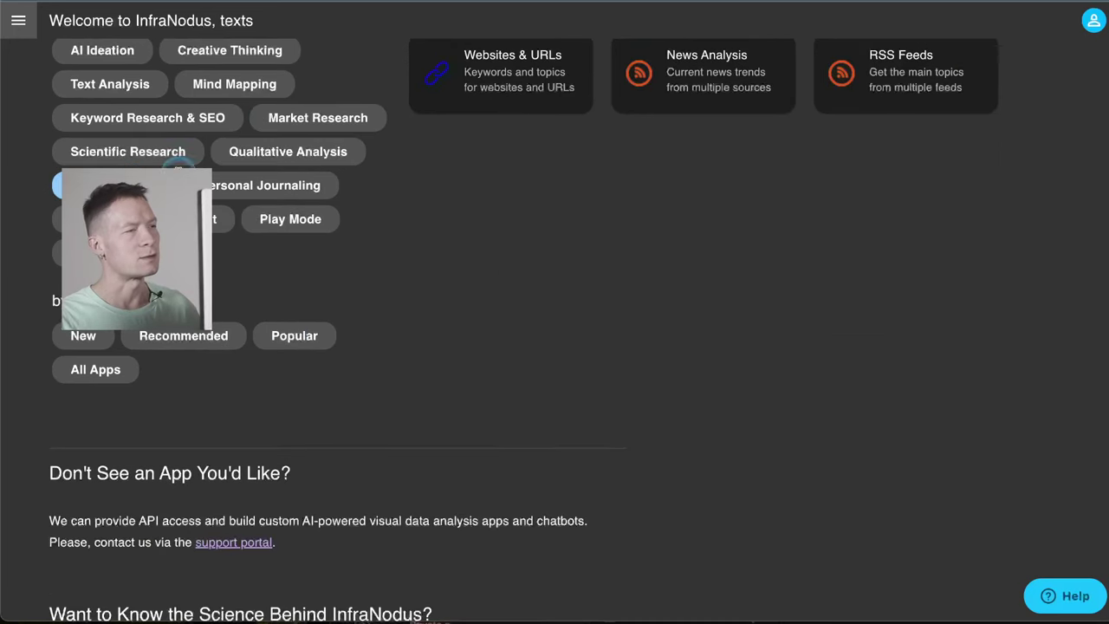
pyautogui.scroll(2, 476, 179)
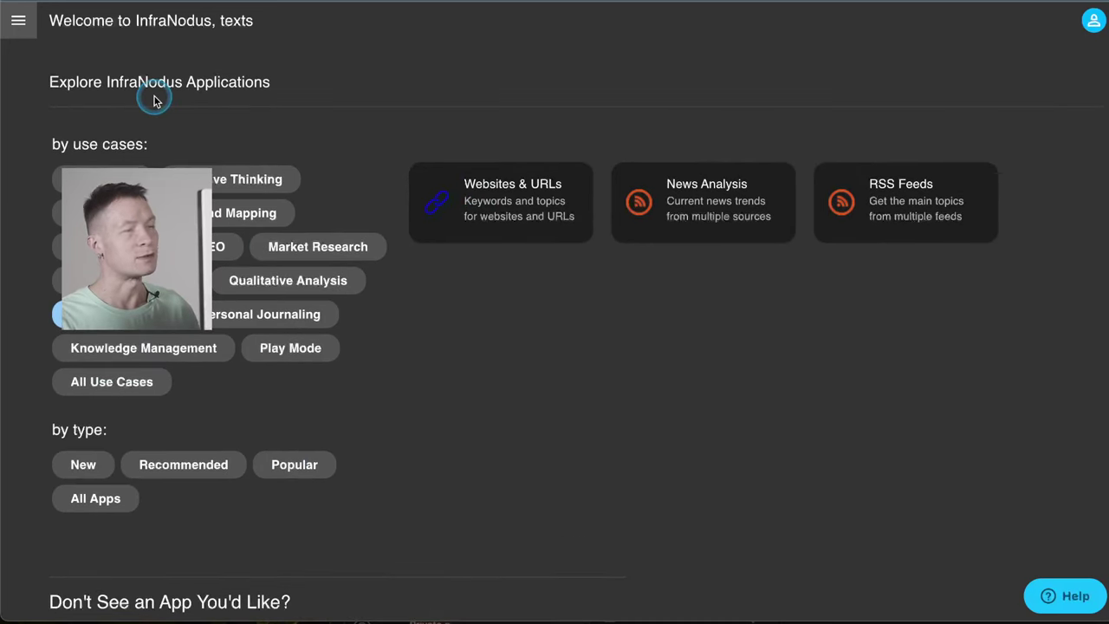
# Reopen the saved news_231225T1725 graph from the list of text graphs
pyautogui.click(19, 20)
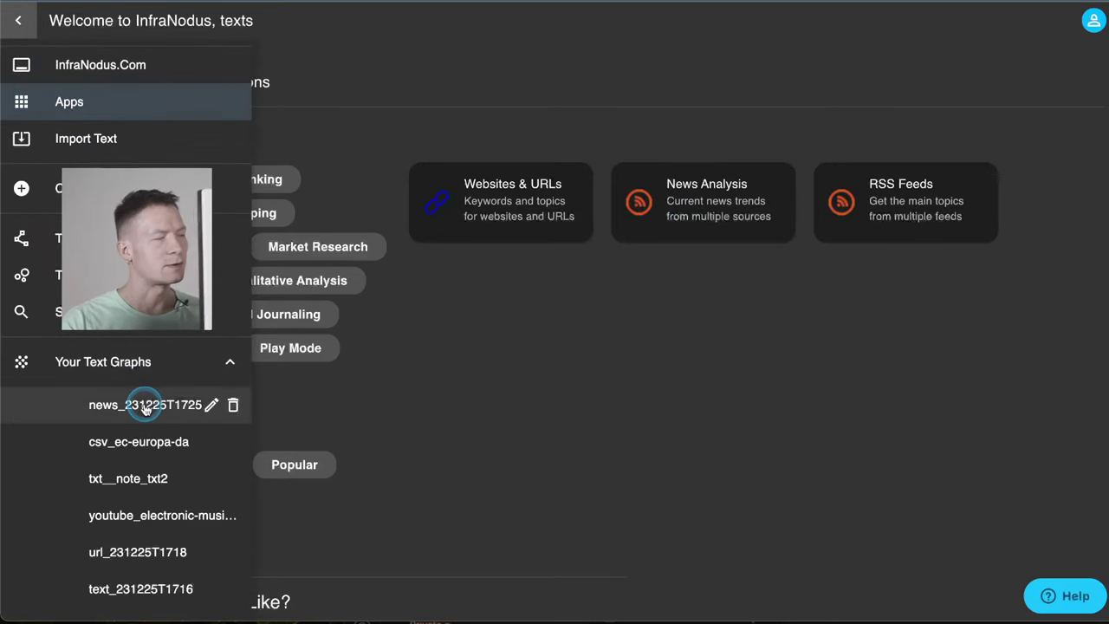
pyautogui.click(144, 404)
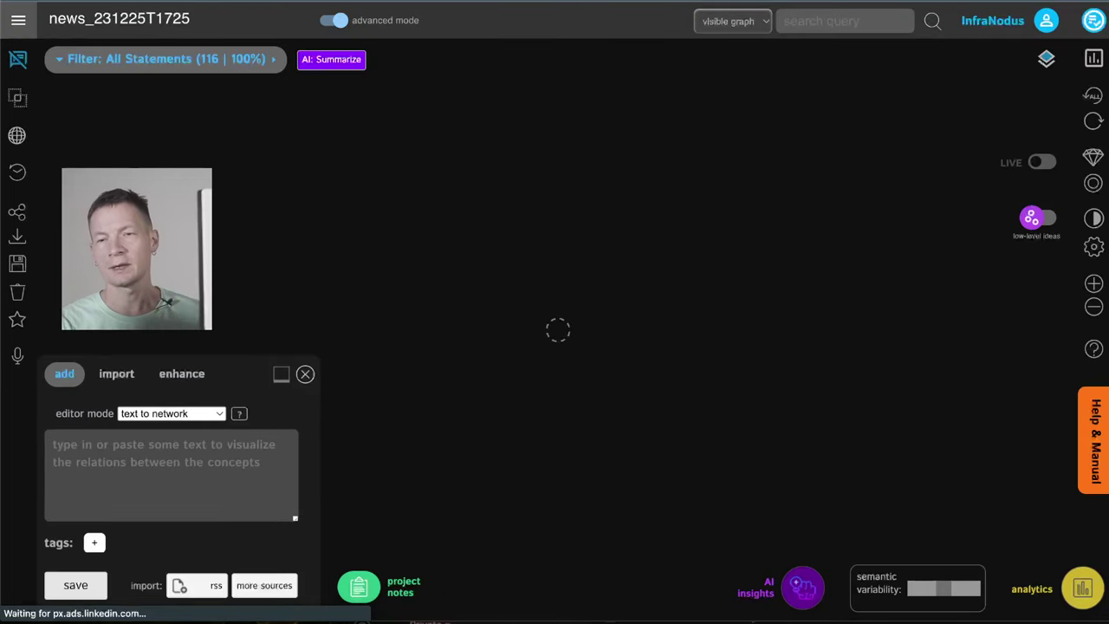